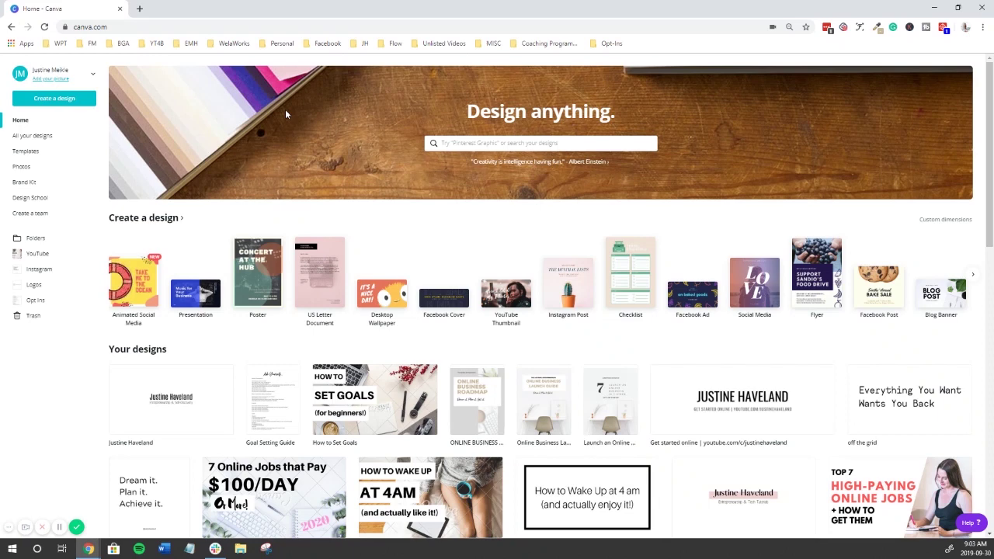
Load the Canva website in a new private browser window
scroll(332, 239, "down", 1)
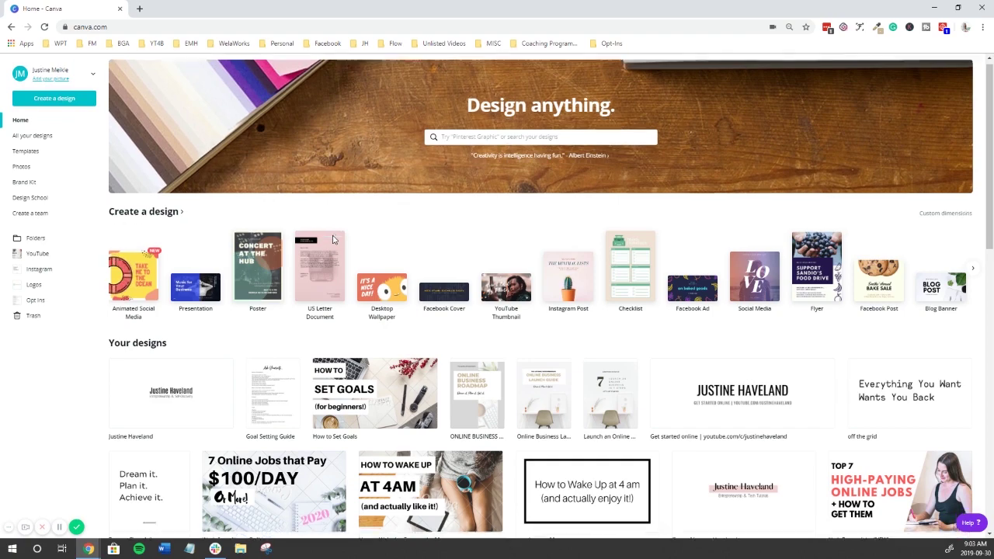
scroll(333, 240, "down", 3)
scroll(335, 234, "up", 3)
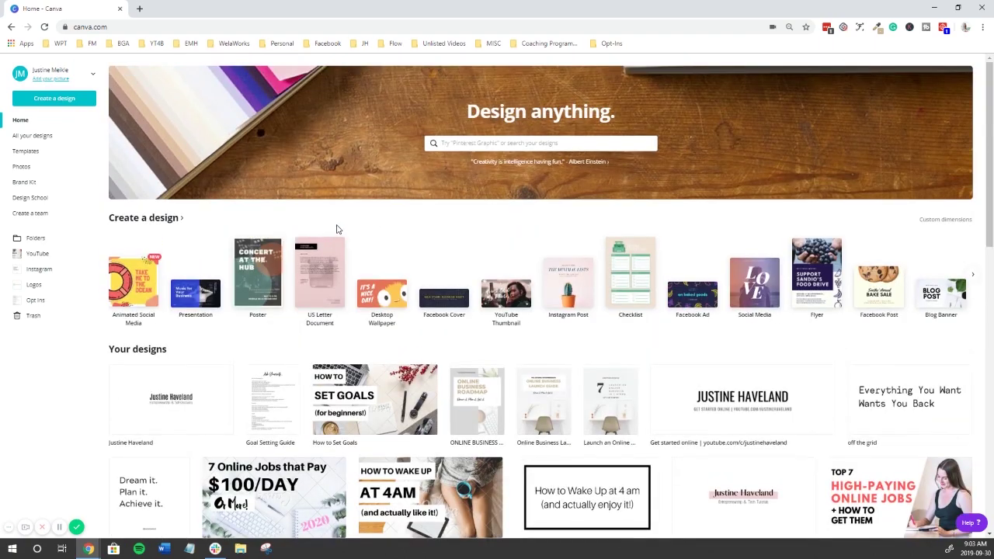
left_click(984, 27)
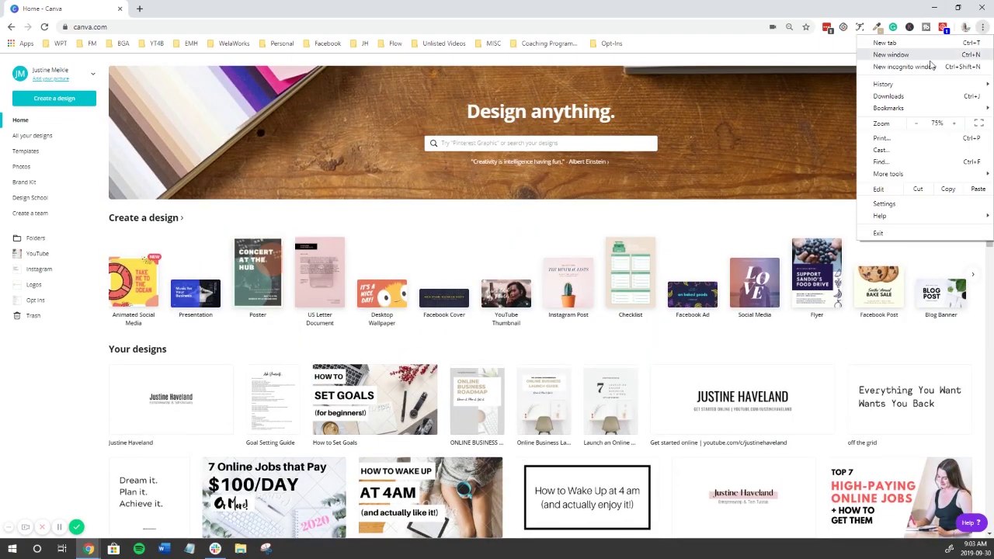
left_click(910, 70)
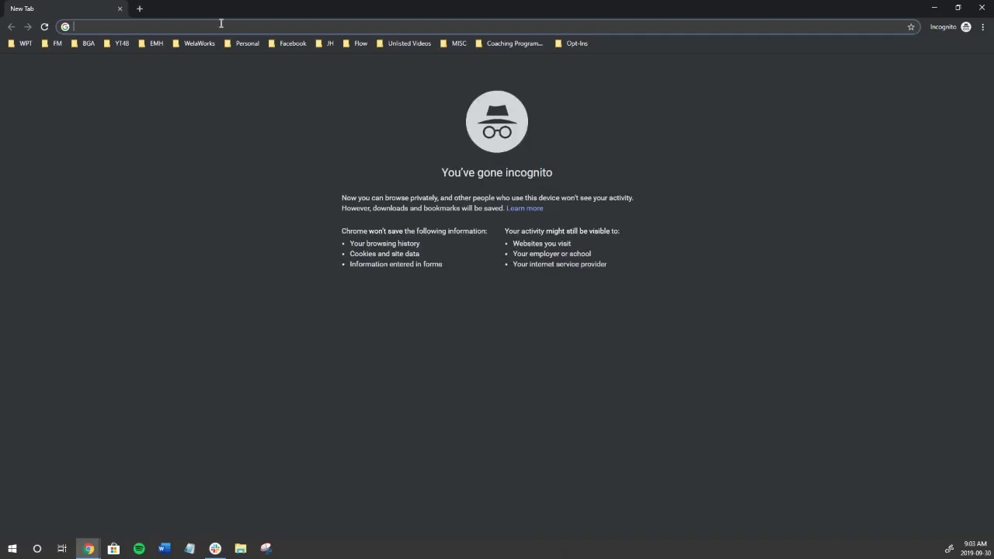
type("https://www.canva.com/")
key("Return")
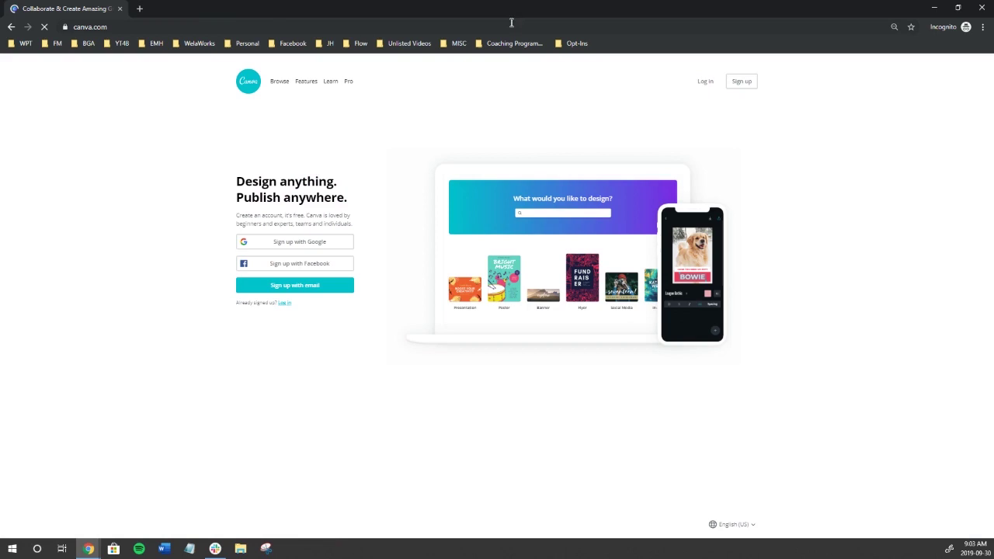
left_click(742, 84)
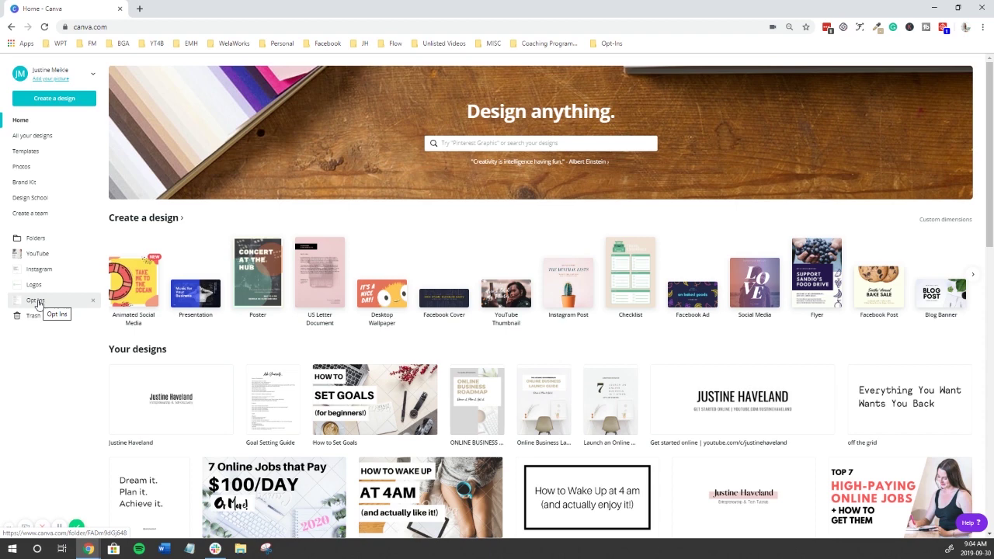
From the Opt Ins folder, browse the Create a design list for US Letter Document
left_click(37, 302)
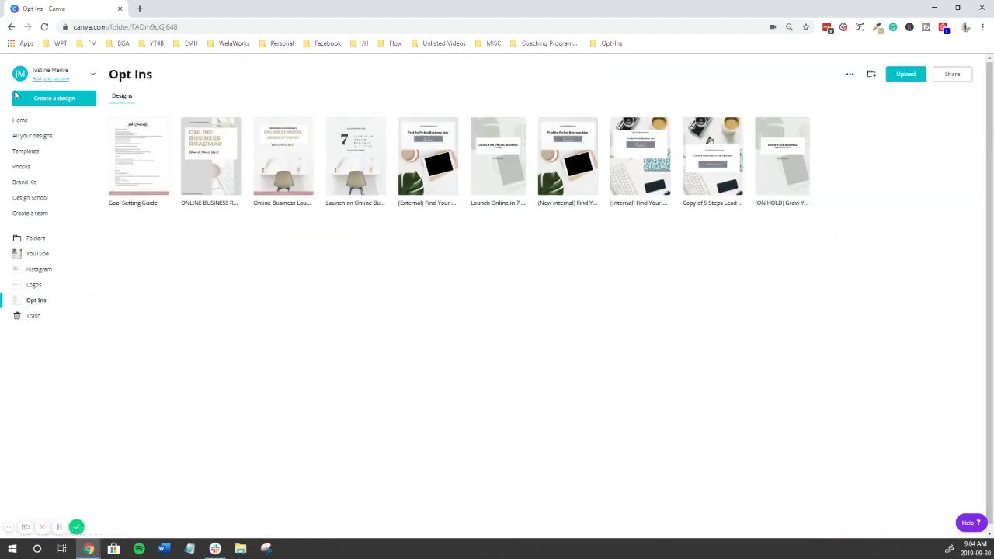
left_click(62, 101)
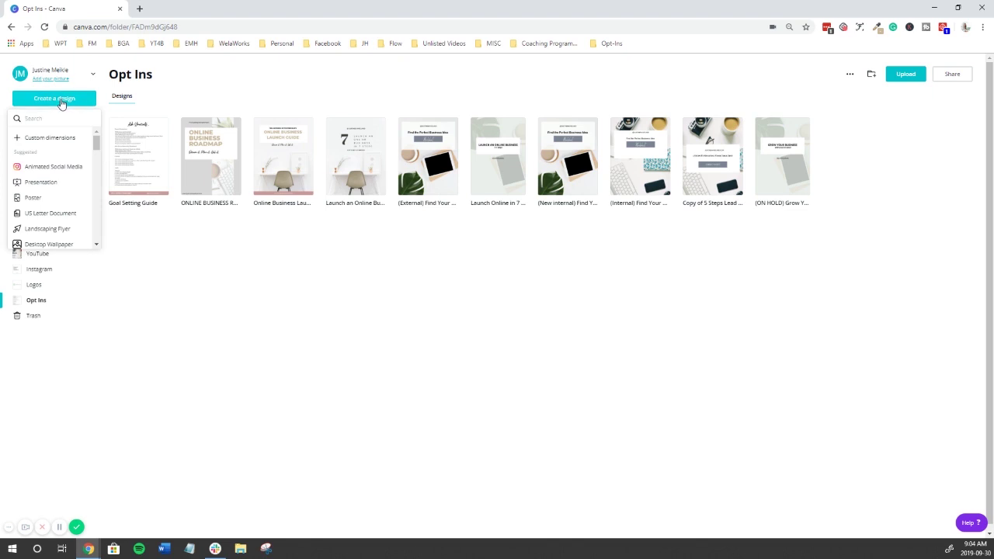
scroll(69, 182, "down", 3)
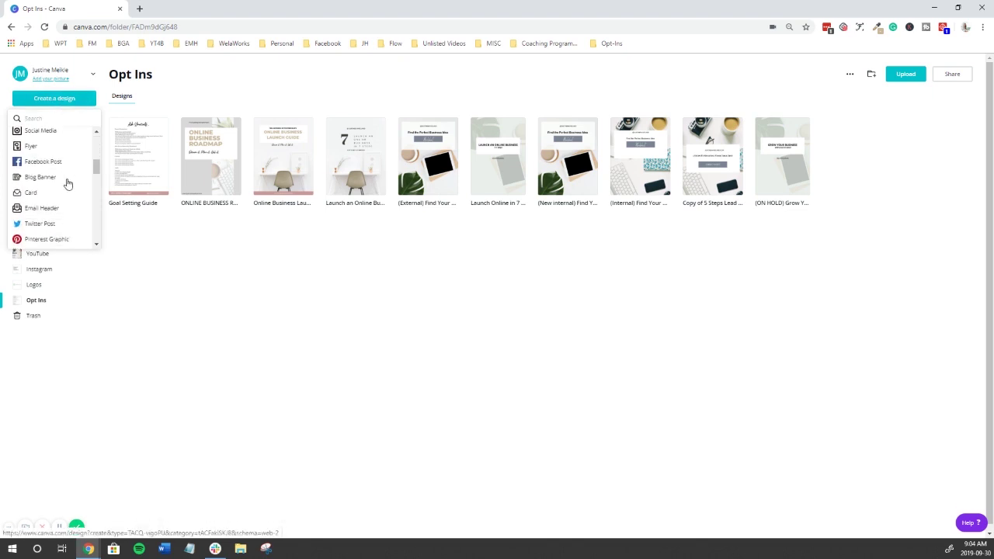
scroll(67, 183, "down", 3)
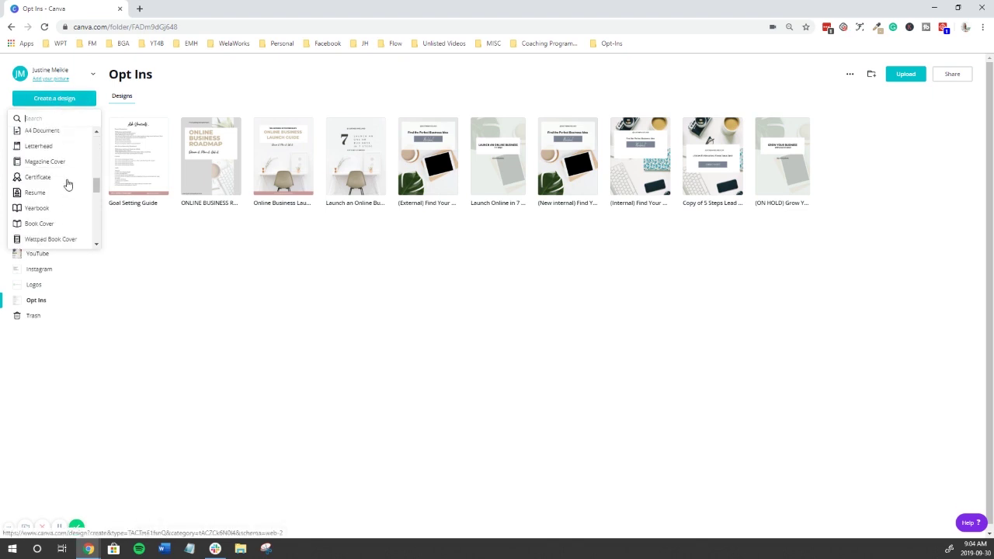
scroll(68, 184, "up", 2)
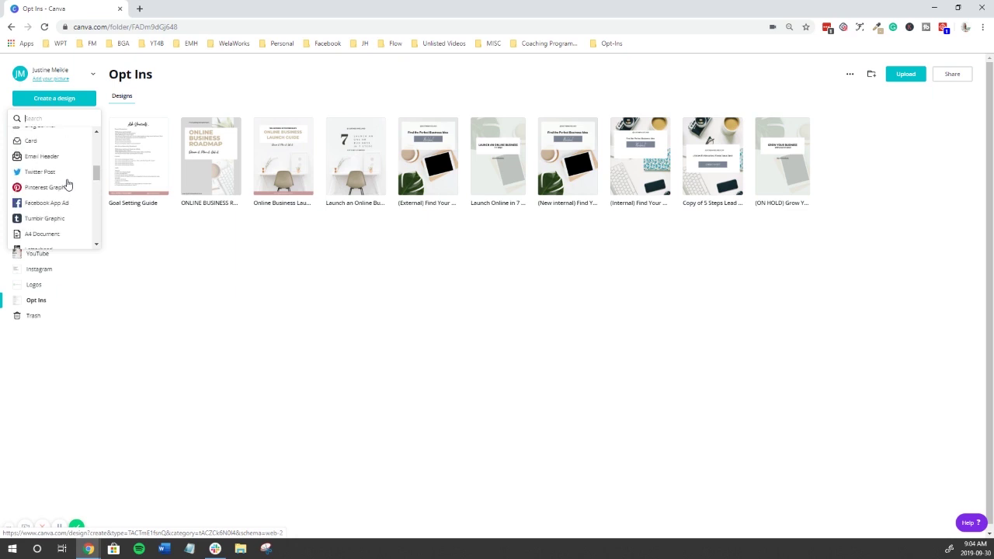
scroll(66, 185, "up", 2)
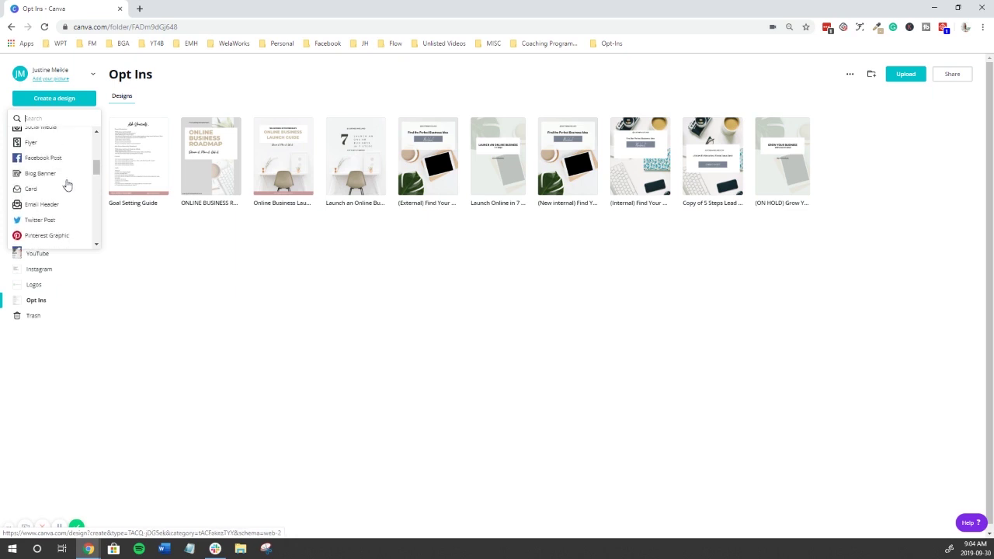
scroll(66, 188, "up", 2)
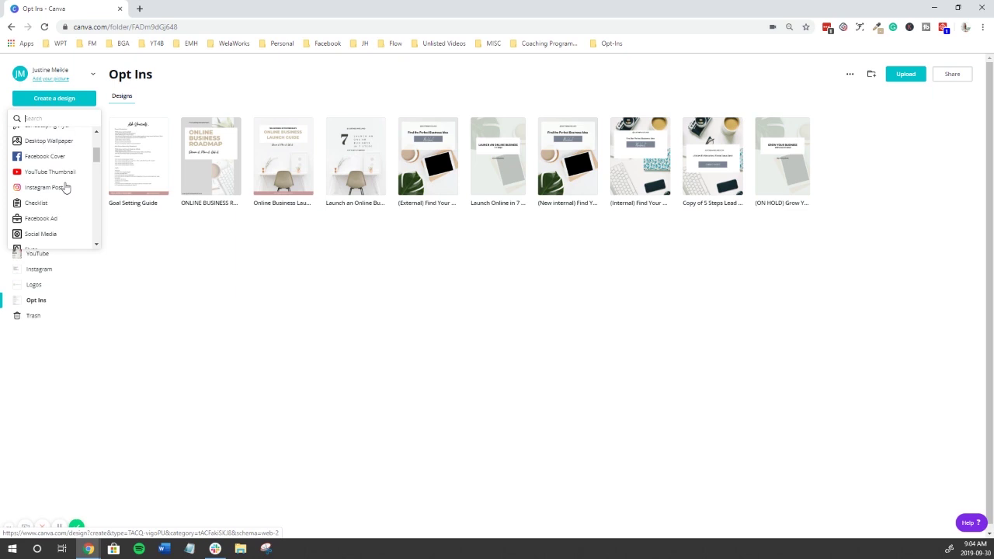
scroll(66, 188, "up", 2)
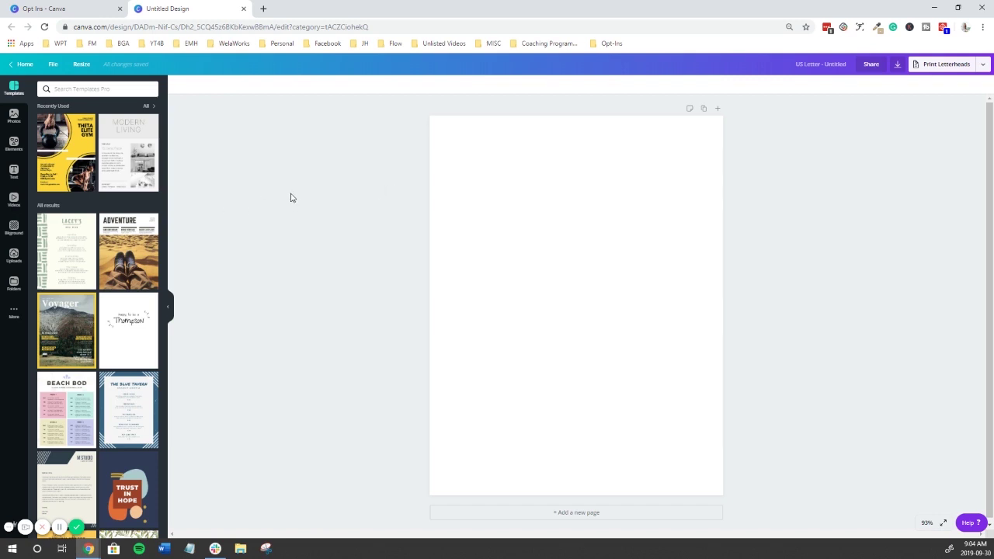
Scroll the 'cover' template results and apply the Bubblegum magazine cover template
scroll(93, 225, "down", 10)
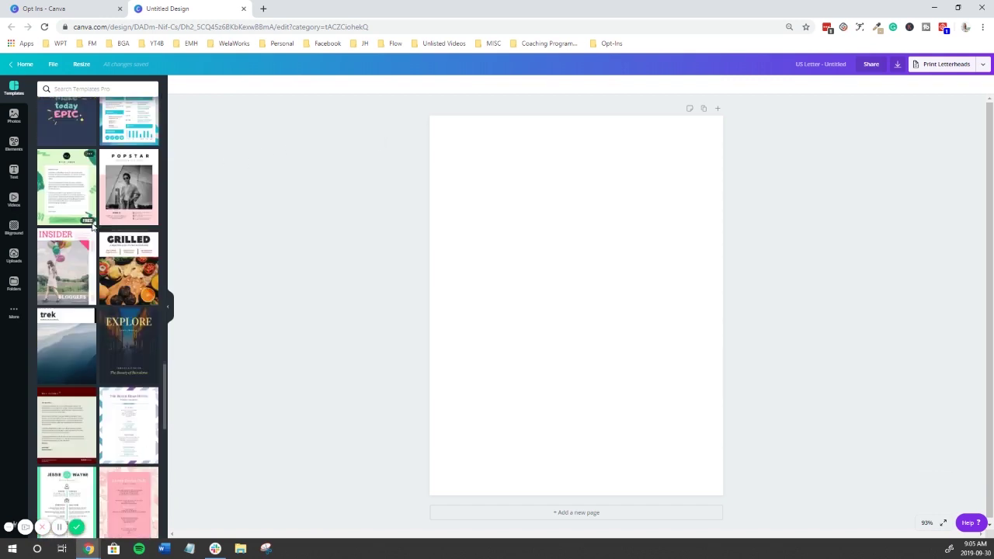
scroll(91, 229, "down", 4)
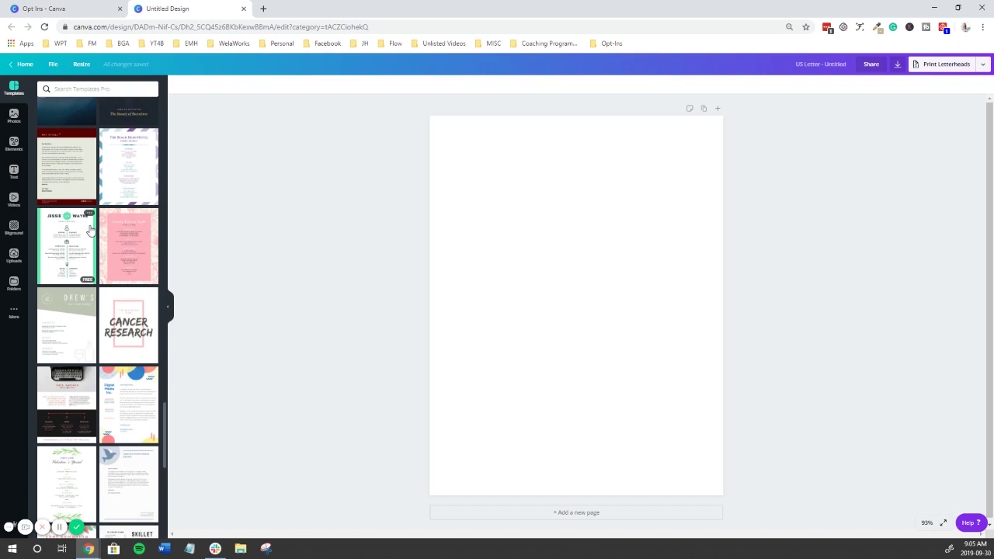
scroll(91, 230, "down", 5)
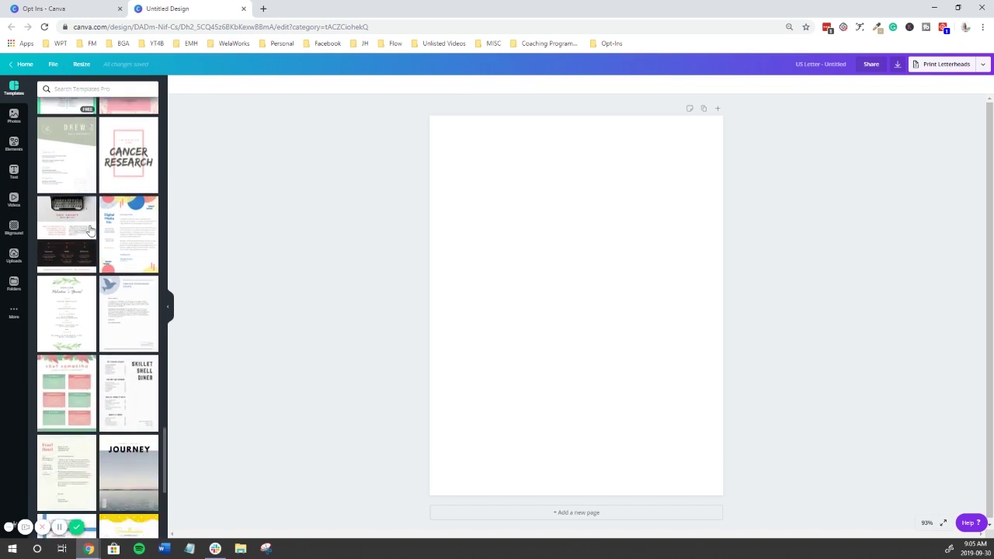
scroll(91, 231, "down", 3)
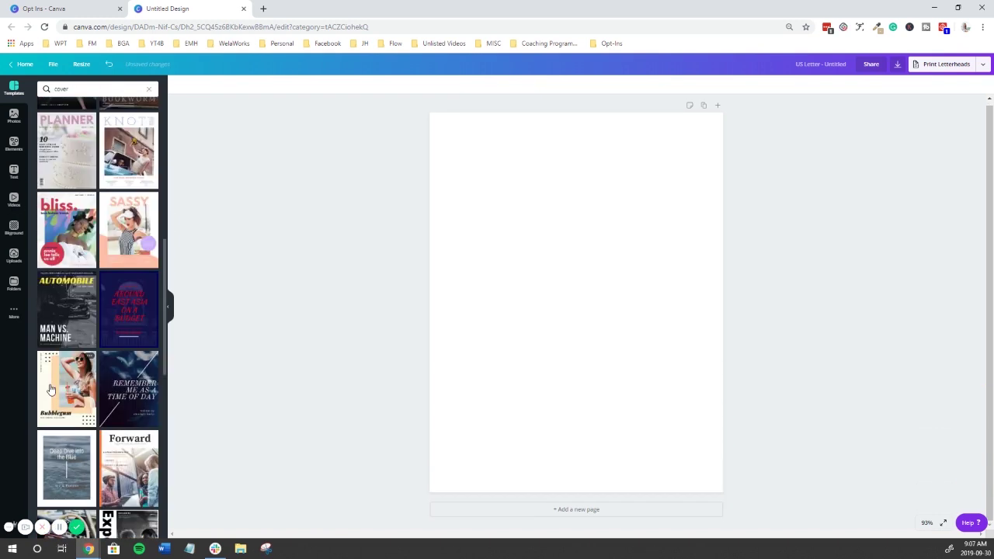
left_click(50, 388)
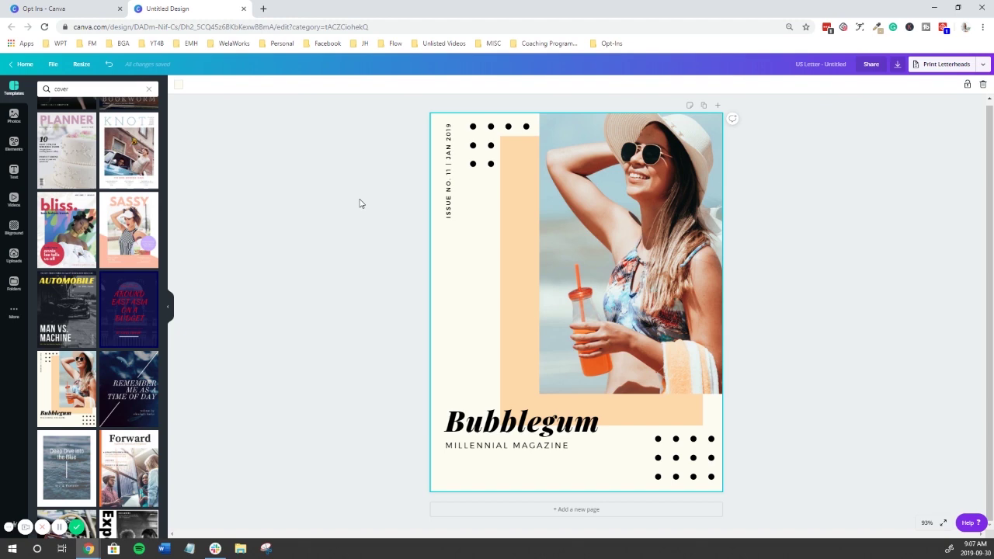
Recolour the peach rectangle behind the photo to brand pink #c99c9b
left_click(526, 193)
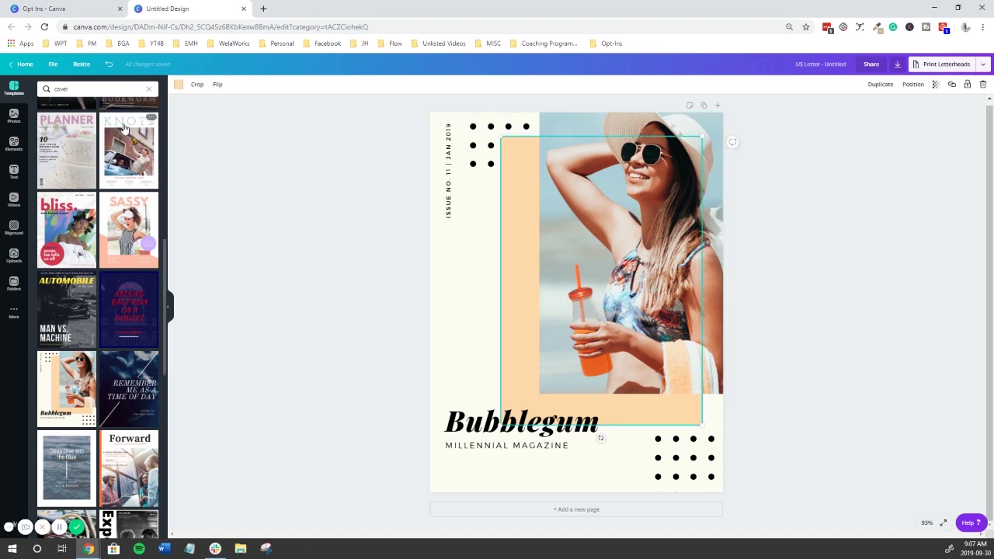
left_click(179, 85)
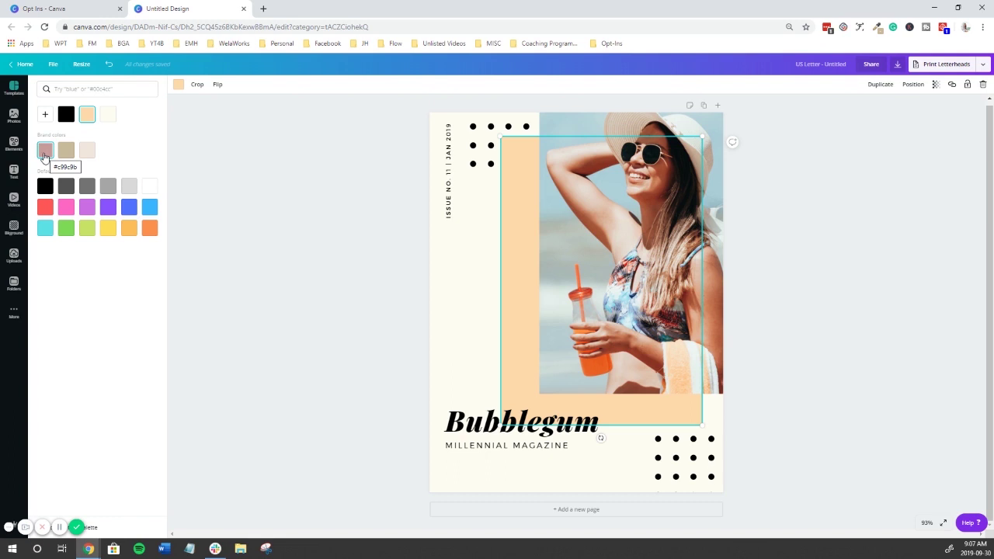
left_click(44, 150)
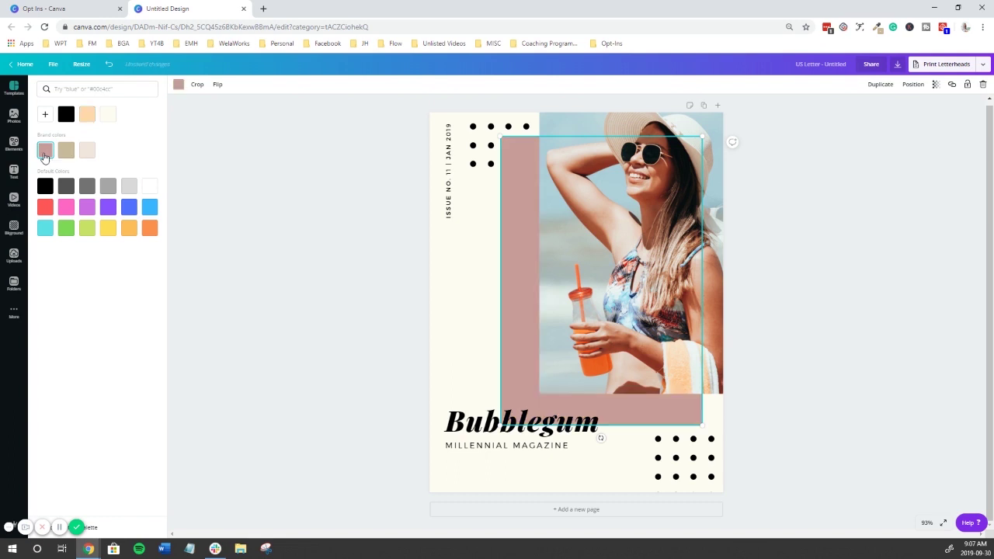
Make the page background the beige brand colour
left_click(471, 207)
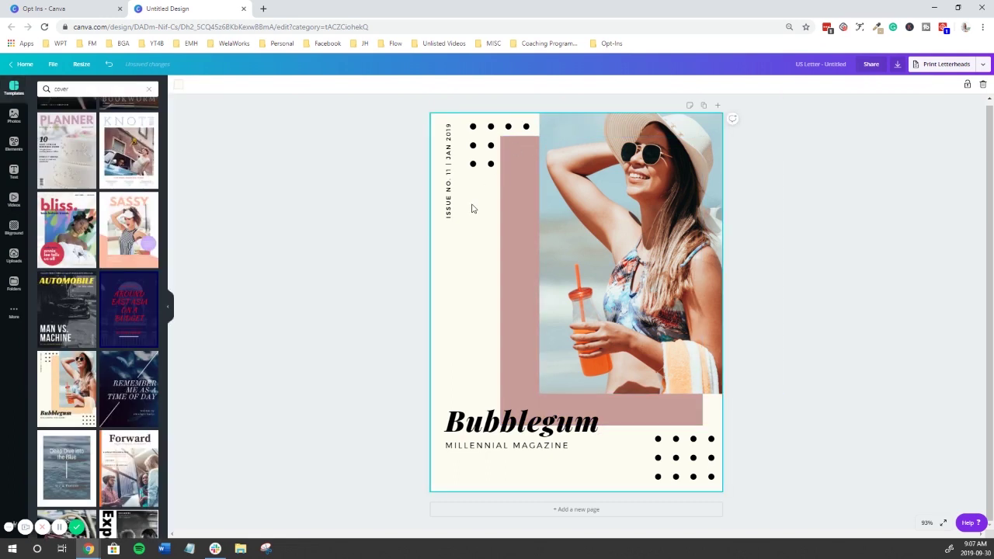
left_click(178, 85)
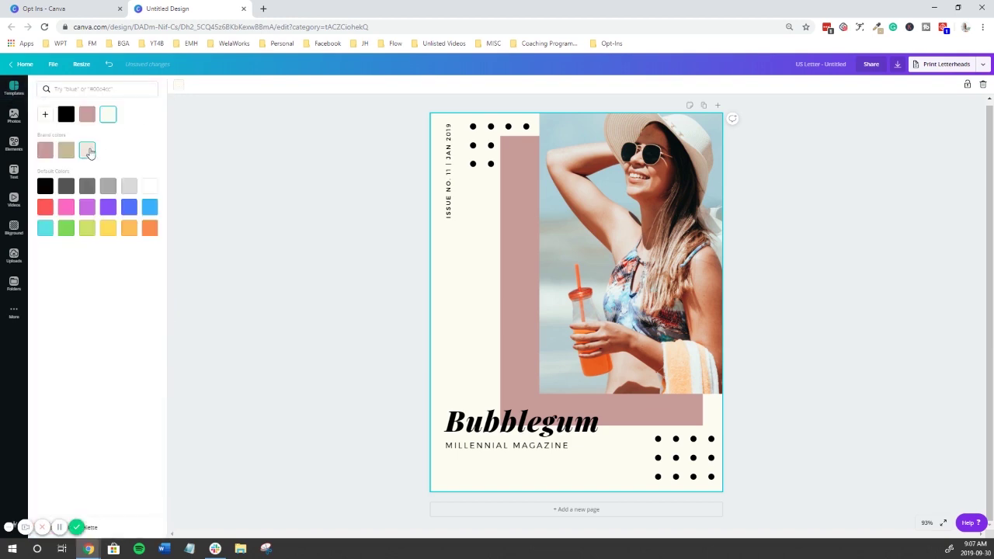
left_click(87, 151)
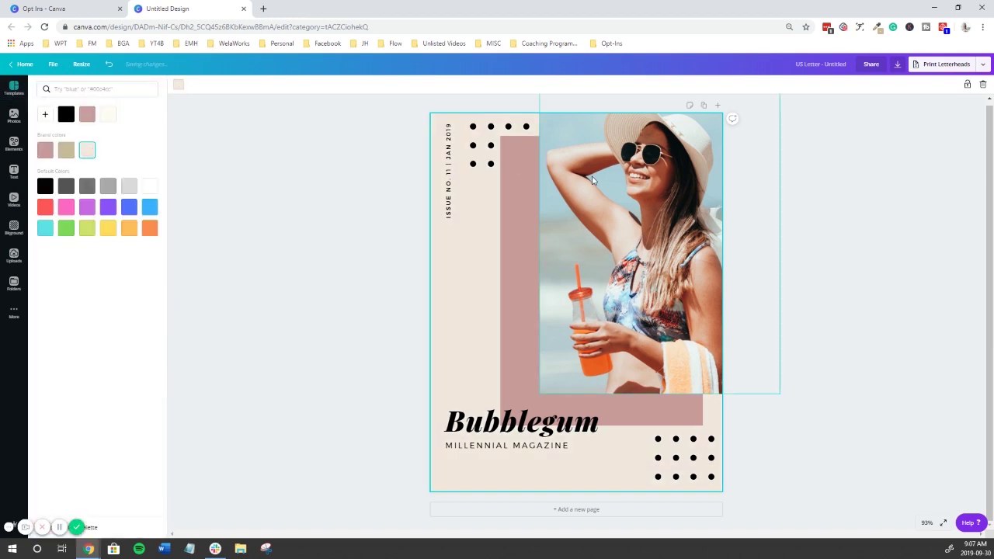
left_click(512, 164)
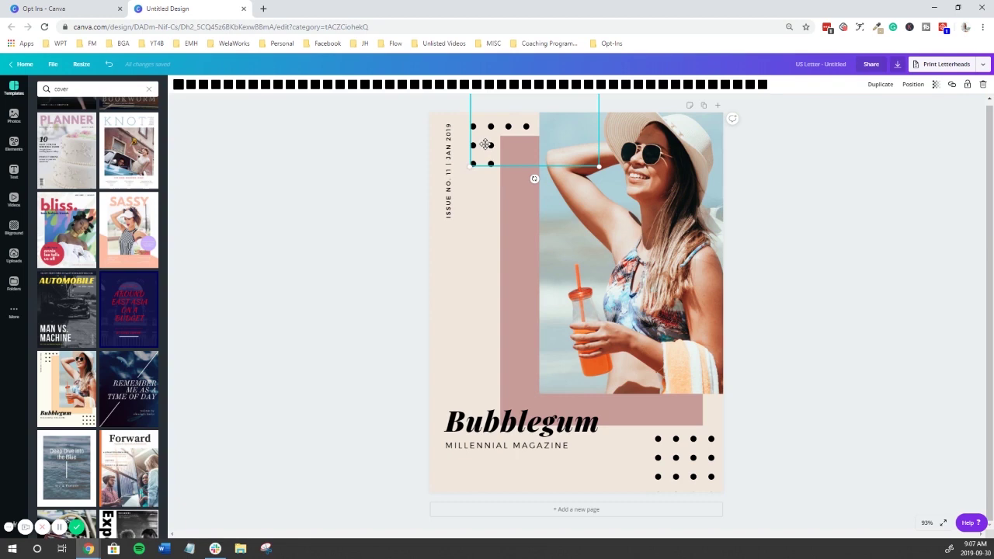
Replace the vertical 'ISSUE NO. 11 | JAN 2019' text with the creator's social media handle and nudge the dot pattern left
left_click(448, 172)
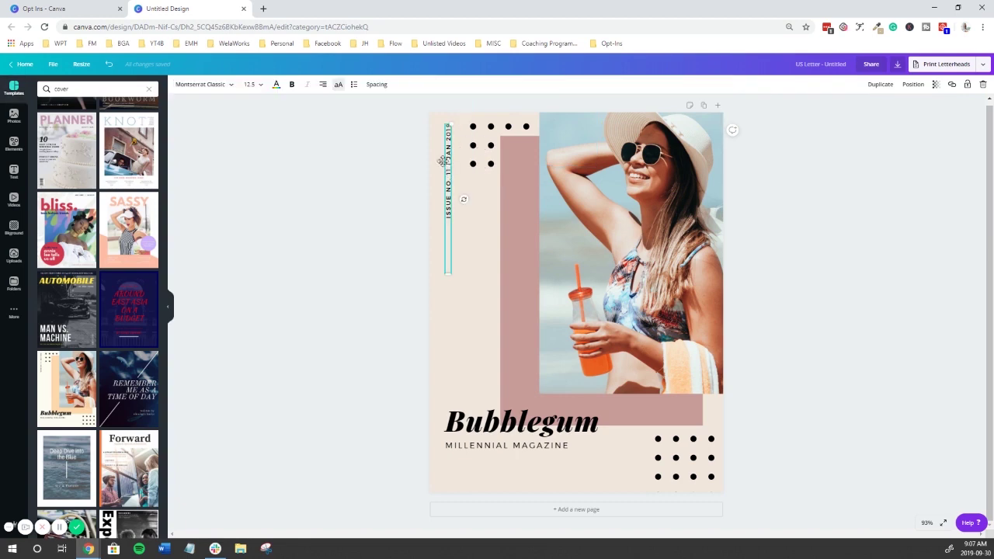
key("Return")
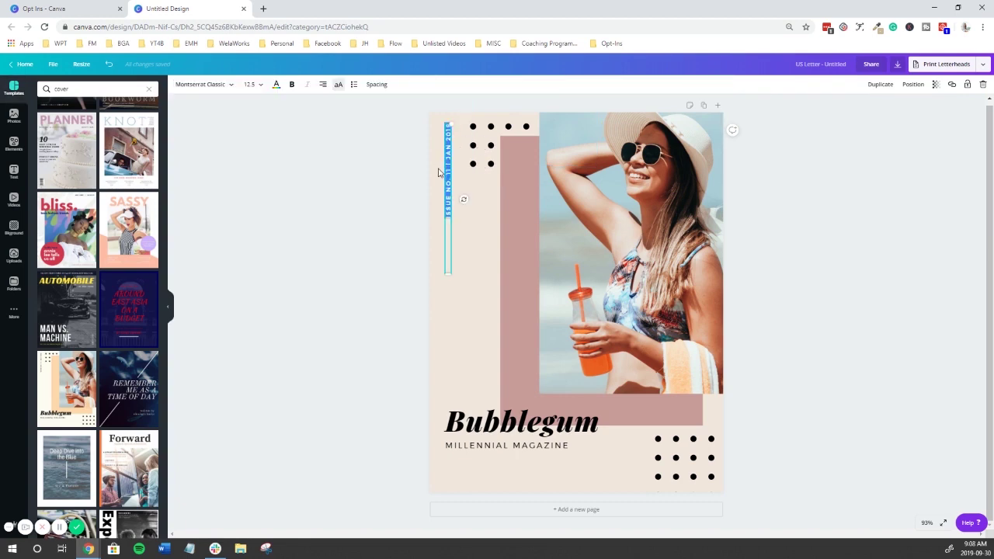
key("BackSpace")
type("@justinehaveland")
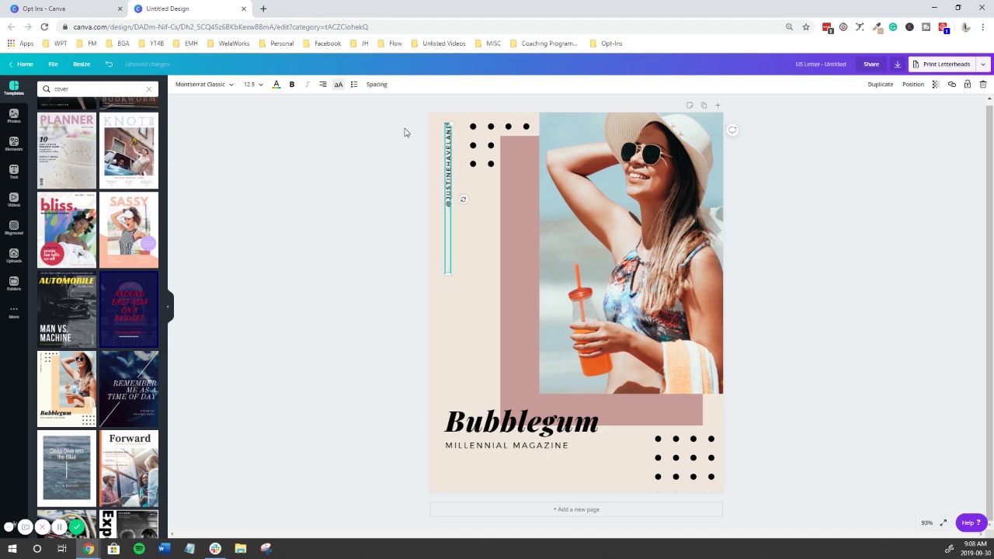
left_click(381, 167)
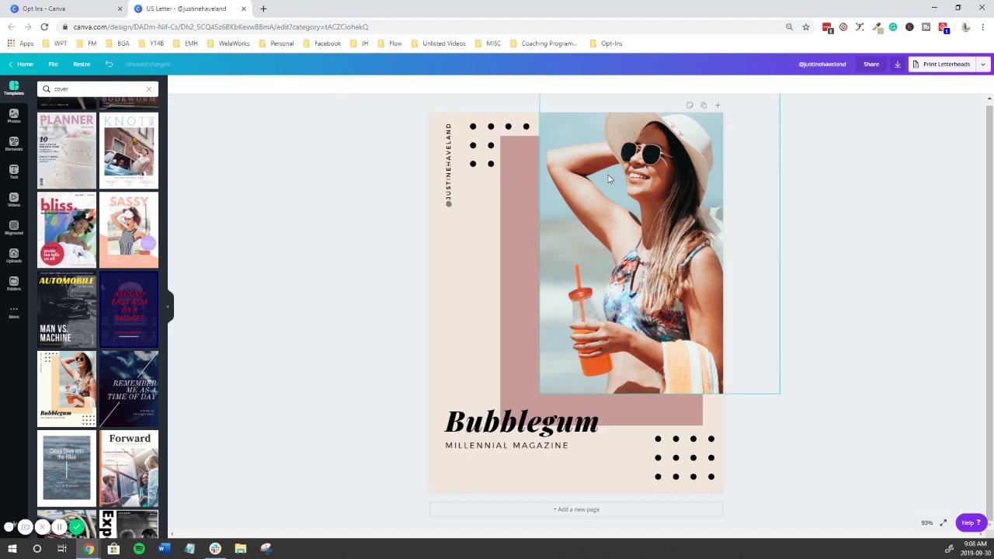
mouse_move(484, 150)
left_mouse_down()
mouse_move(267, 197)
mouse_move(424, 191)
mouse_move(328, 191)
mouse_move(432, 185)
mouse_move(477, 151)
left_mouse_up()
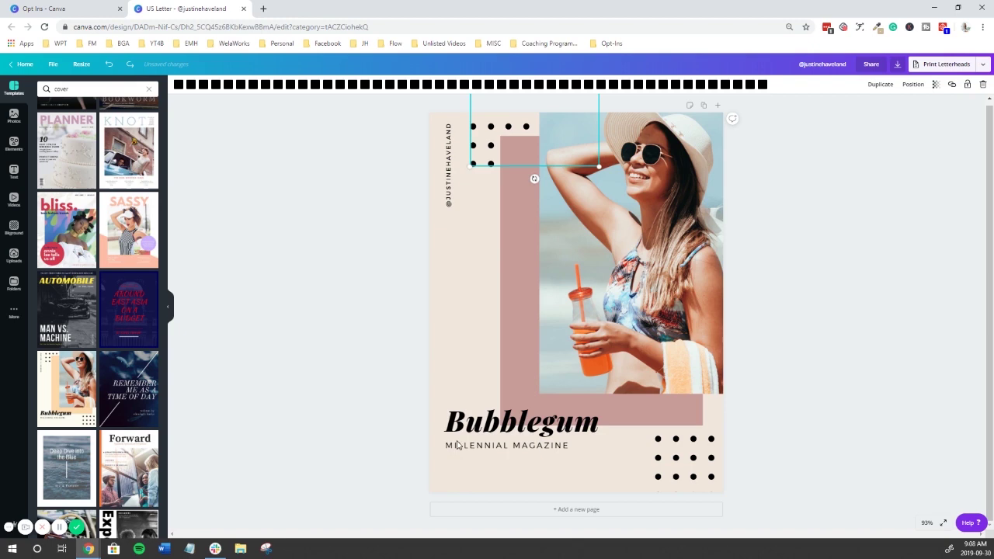
Retype the Bubblegum title as 'Launch an Online Business'
left_click(487, 430)
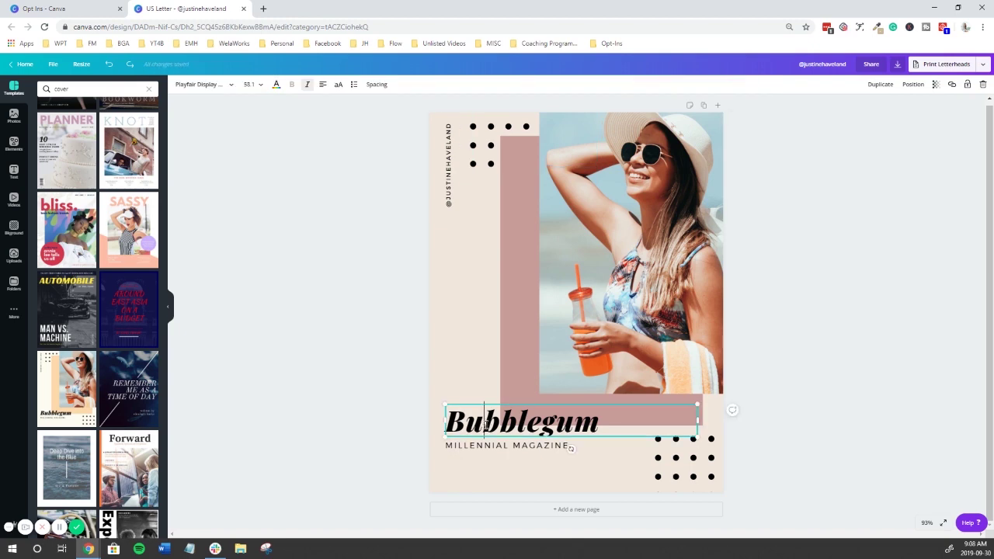
left_click_drag(623, 431, 448, 437)
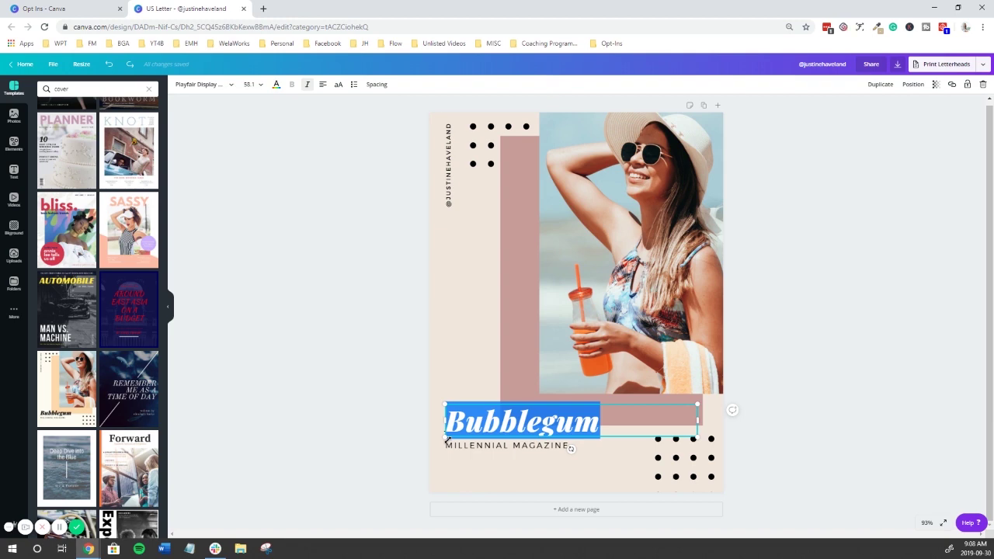
type("L")
key("BackSpace")
type("Launch On")
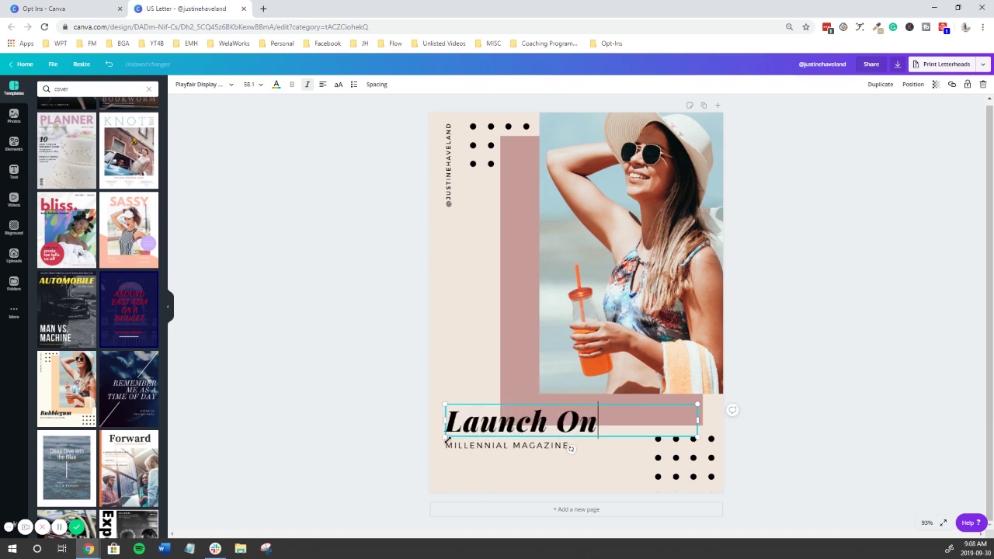
type("line")
key("BackSpace")
key("BackSpace")
key("BackSpace")
key("BackSpace")
key("BackSpace")
key("BackSpace")
key("BackSpace")
type("an Online B")
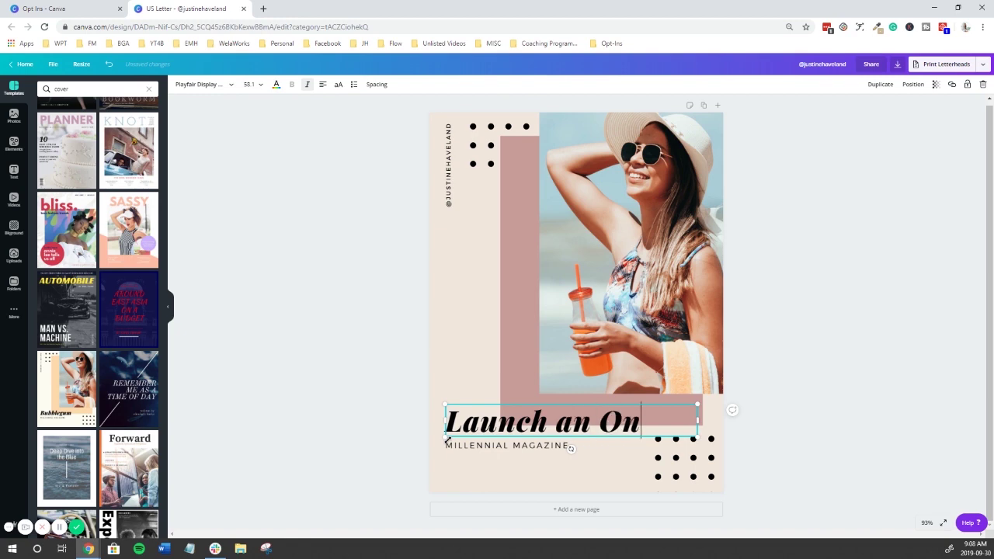
type("usiness")
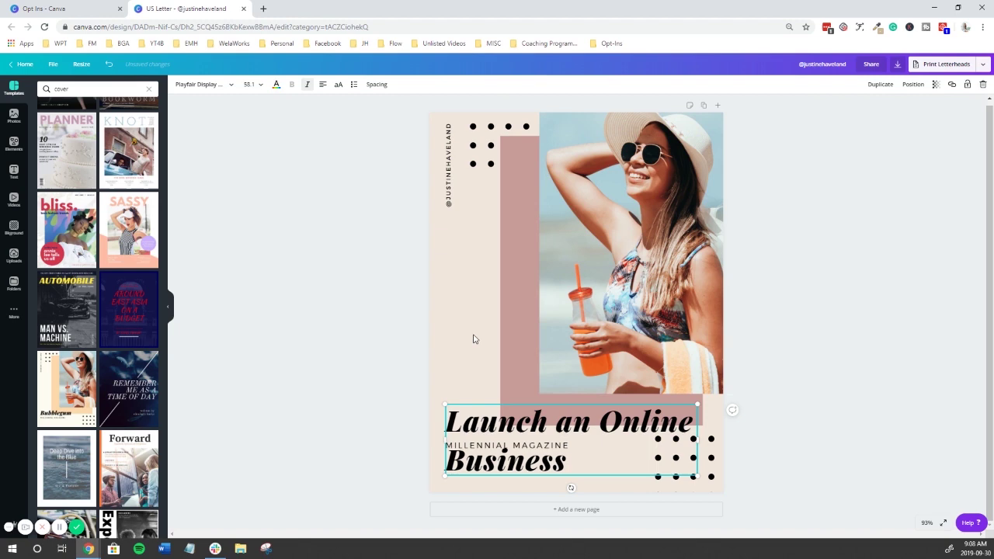
Set the title font size to 40 and widen its box to fit one line
left_click(248, 85)
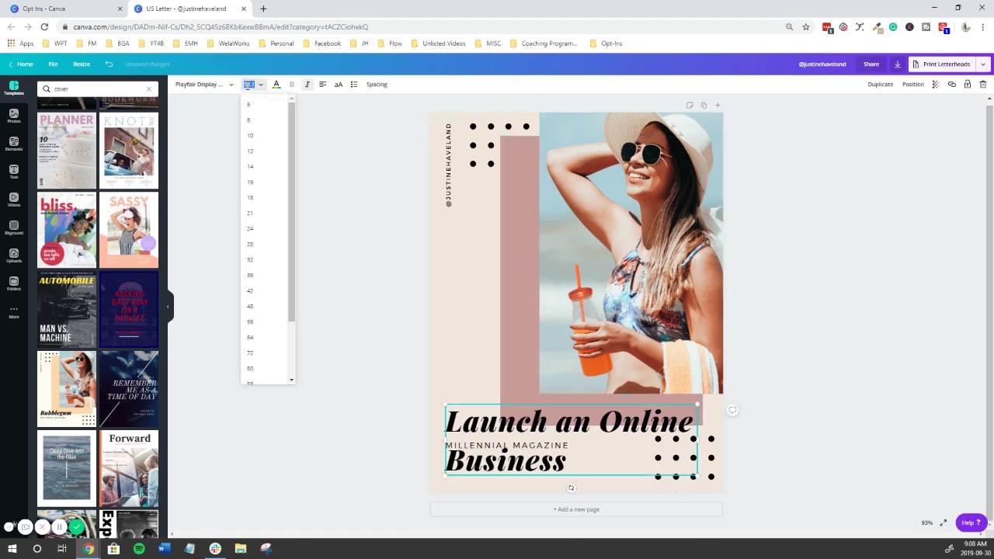
type("45")
key("Return")
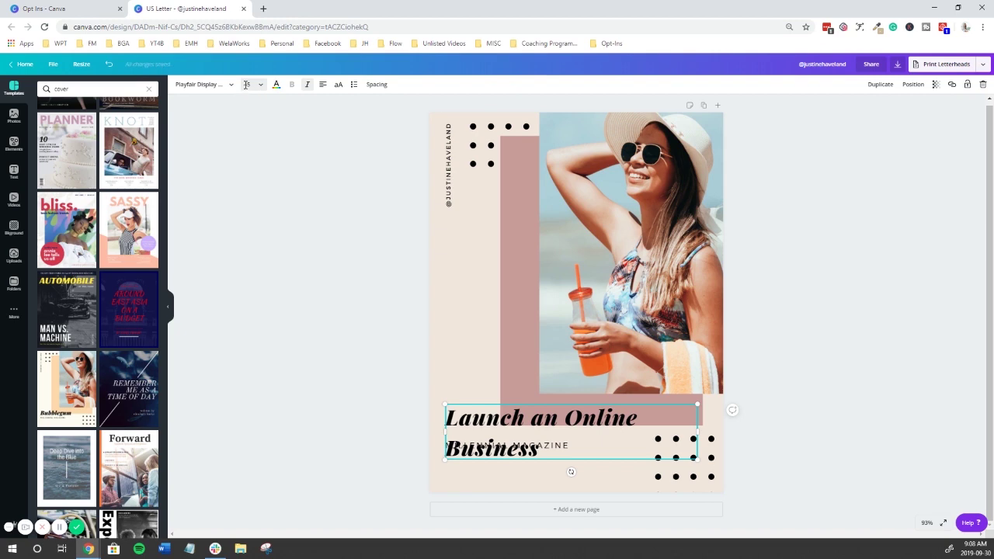
left_click(247, 85)
type("40")
key("Return")
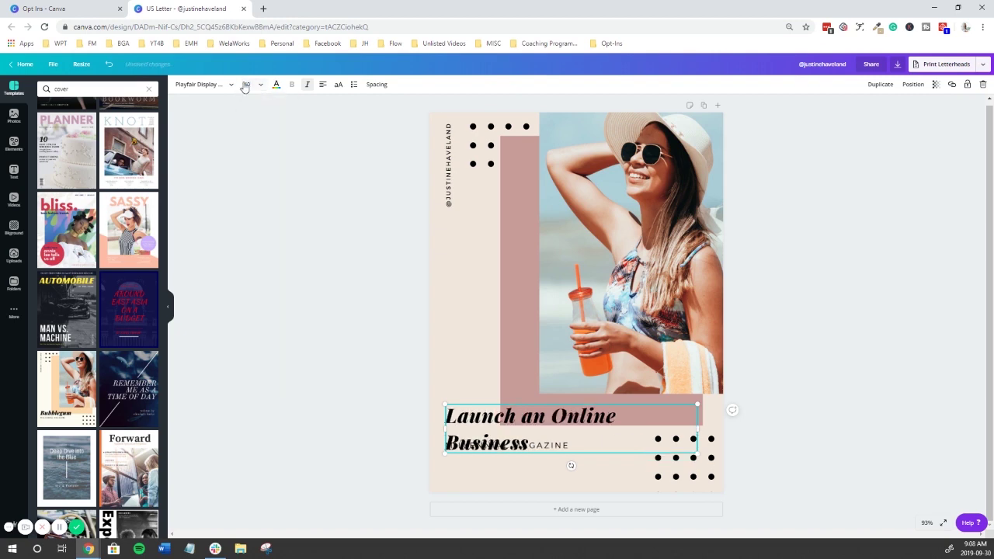
left_click_drag(699, 428, 709, 427)
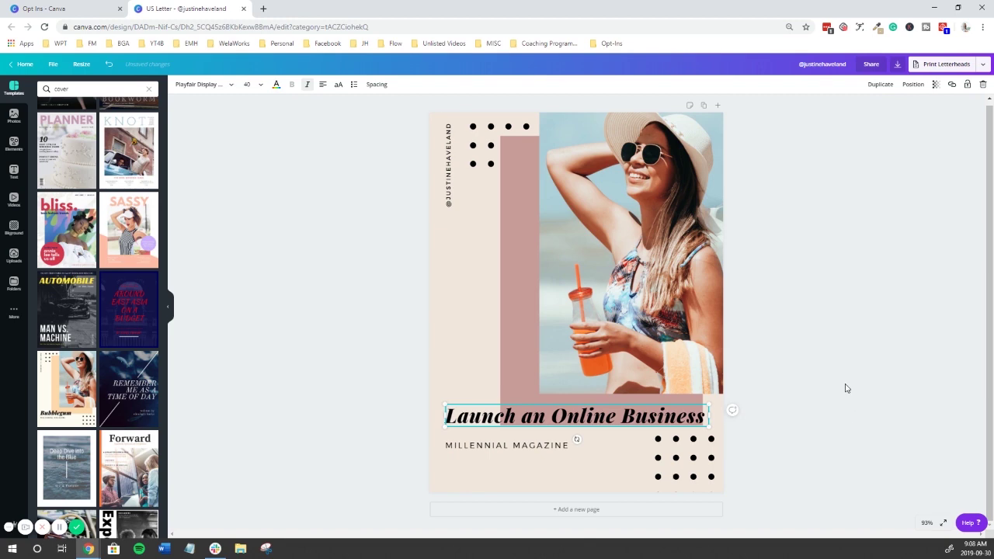
Make the title uppercase Montserrat Classic at size 30
left_click(208, 88)
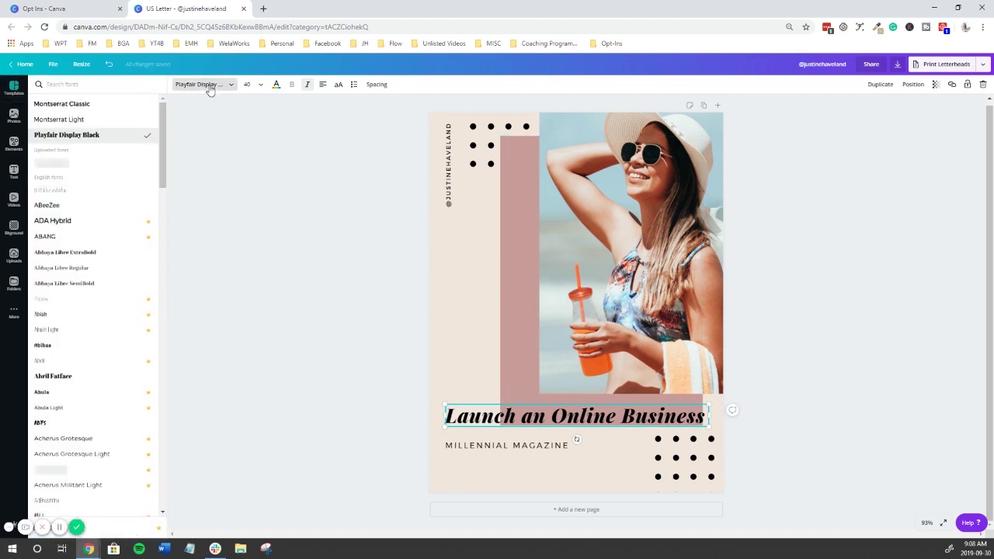
left_click(66, 104)
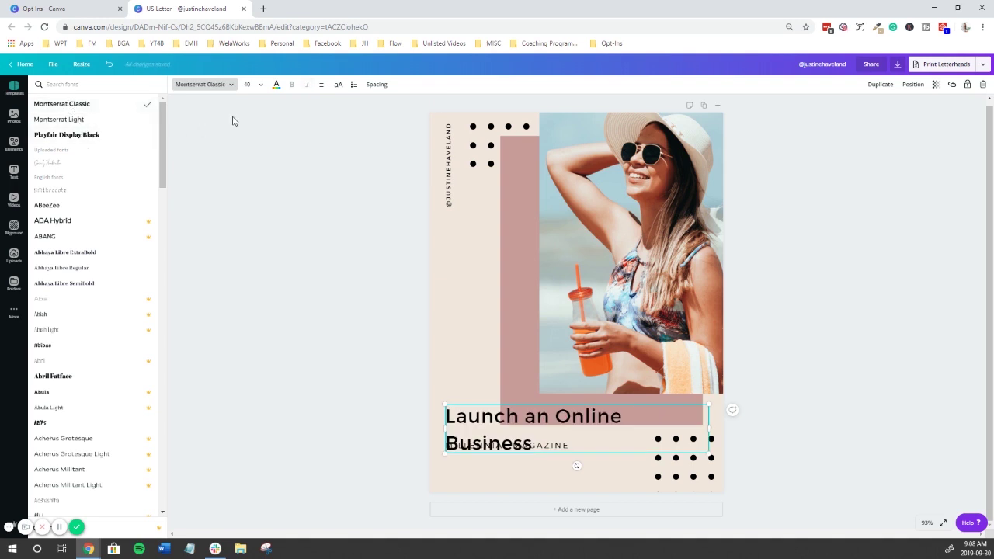
left_click(339, 85)
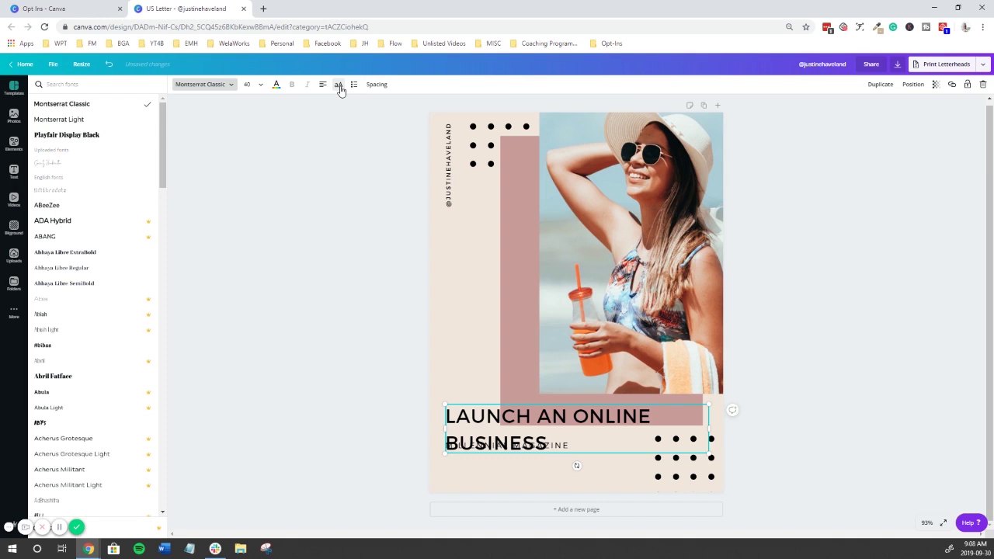
left_click(250, 87)
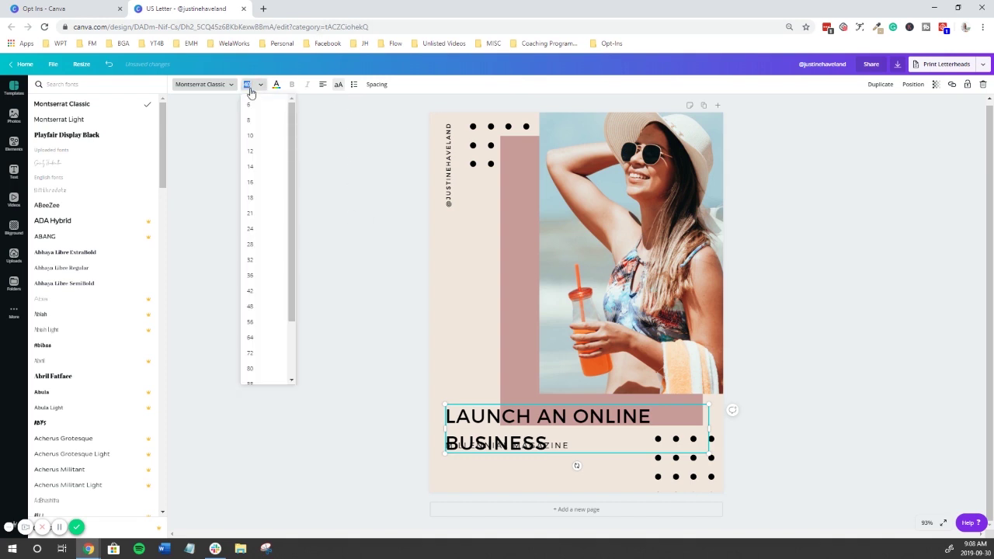
type("30")
key("Return")
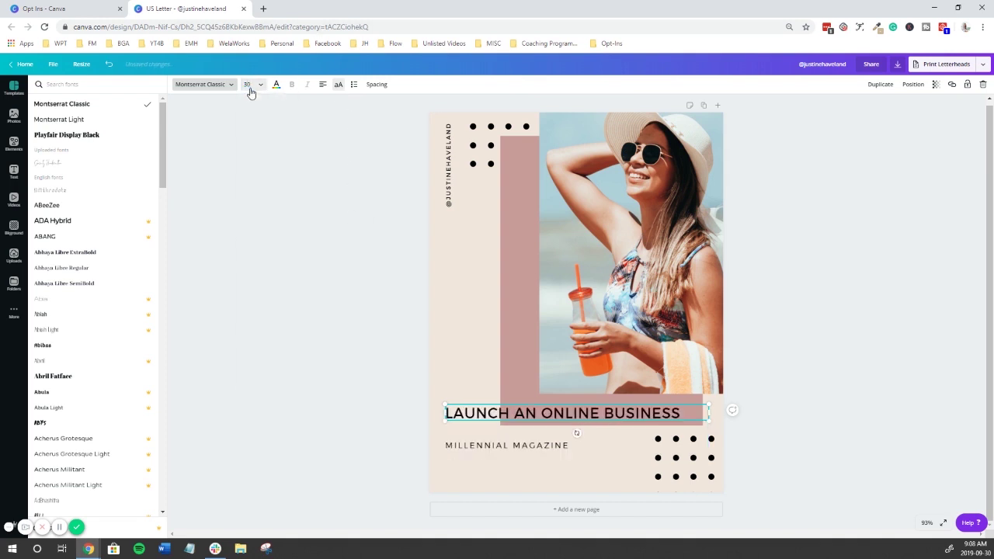
Widen the title box, settle on size 30, and nudge the title into alignment
left_click(249, 87)
type("3")
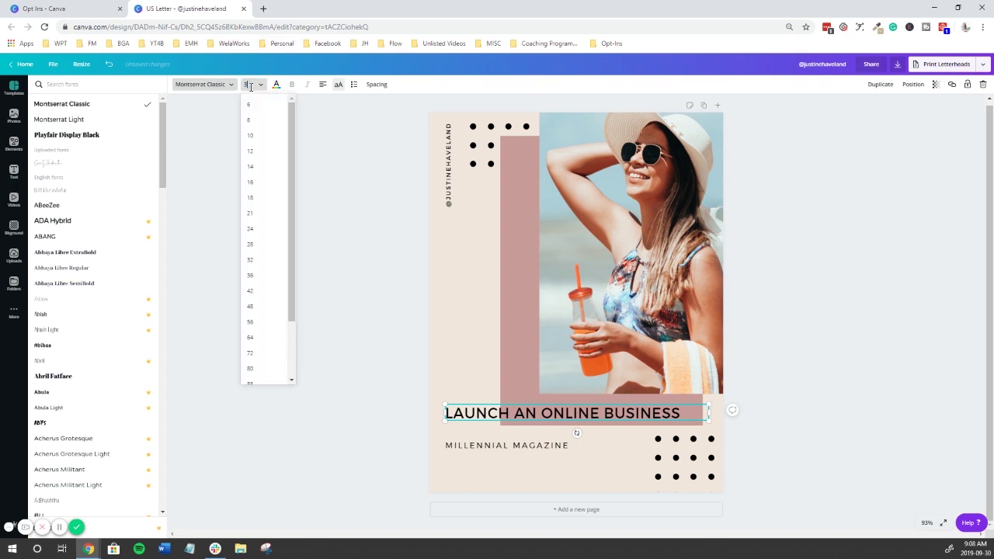
type("3")
key("Return")
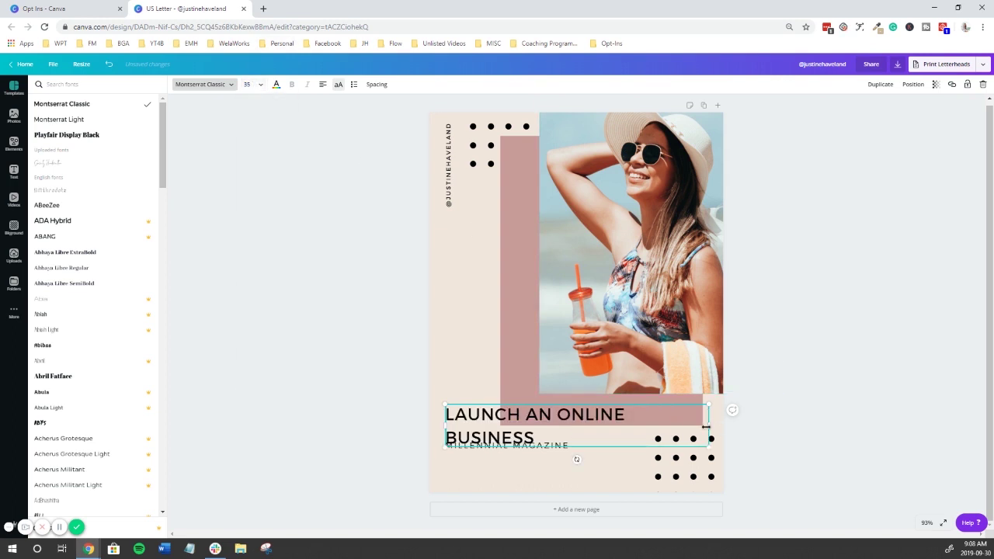
left_click_drag(709, 426, 719, 426)
left_click(248, 87)
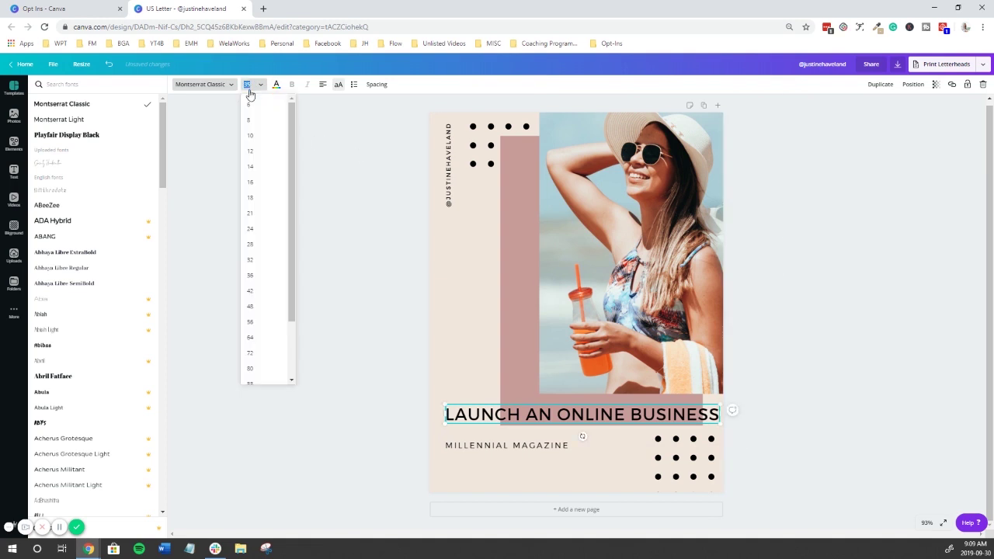
type("30")
key("Return")
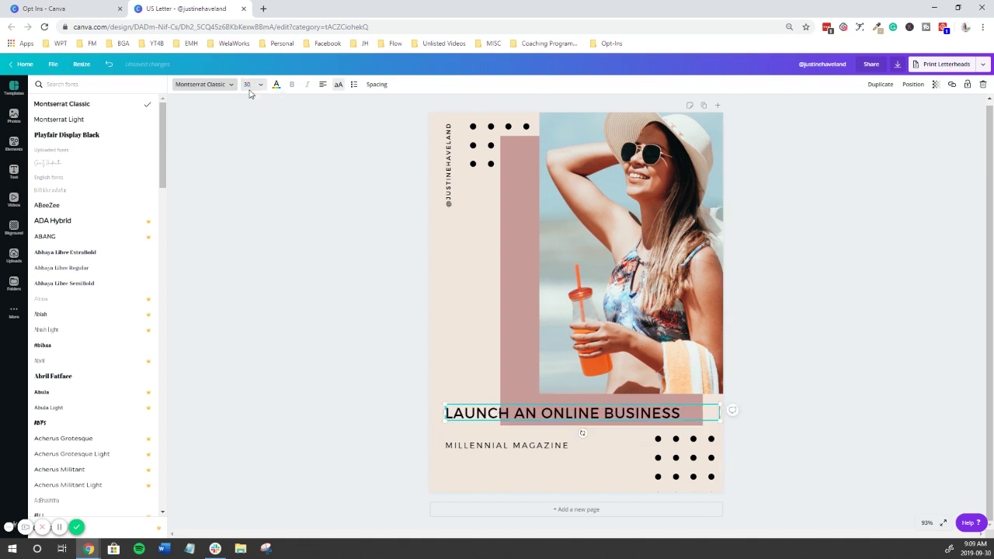
left_click(411, 334)
left_click_drag(488, 414, 520, 436)
left_click(362, 433)
Change the subtitle text to IN 4 WEEKS
double_click(521, 436)
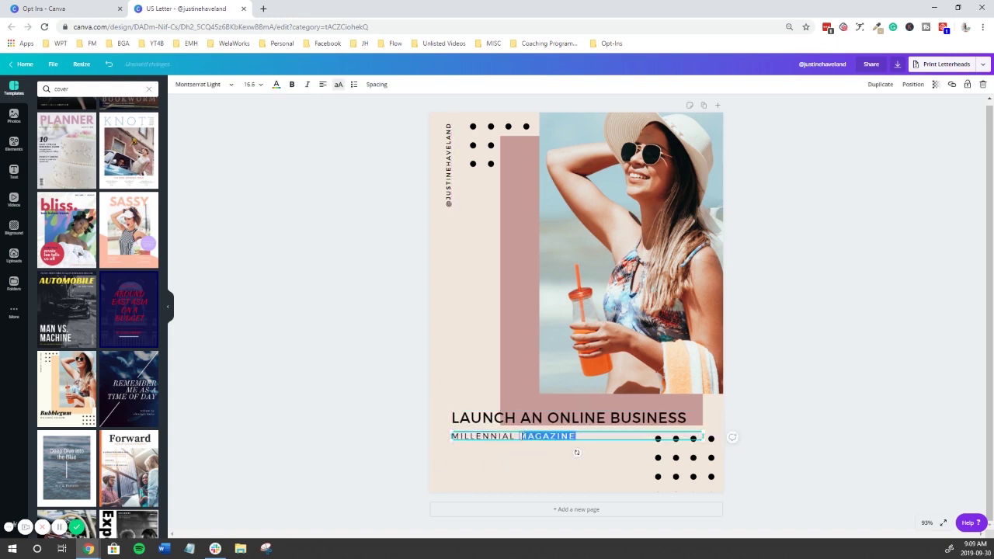
triple_click(518, 436)
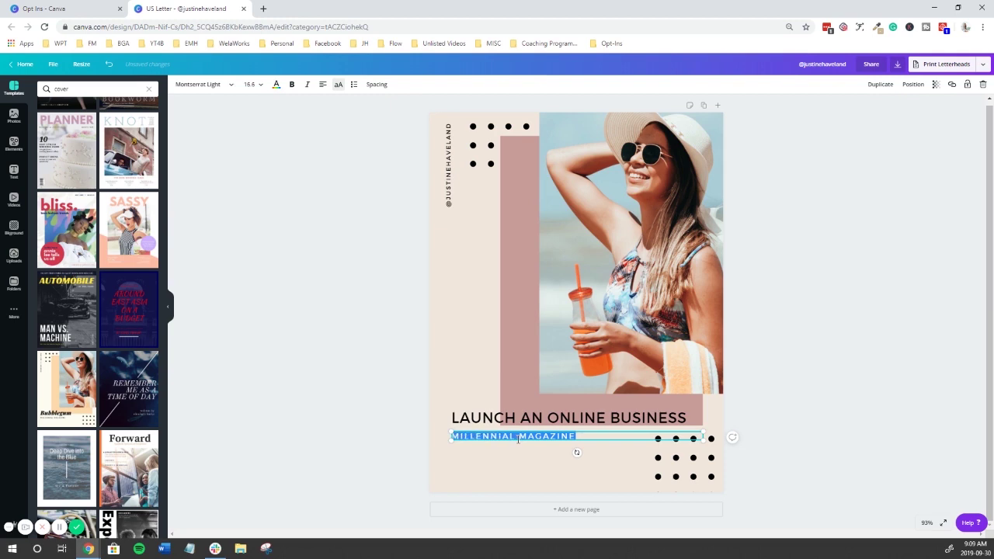
type("N 4 WEEKS")
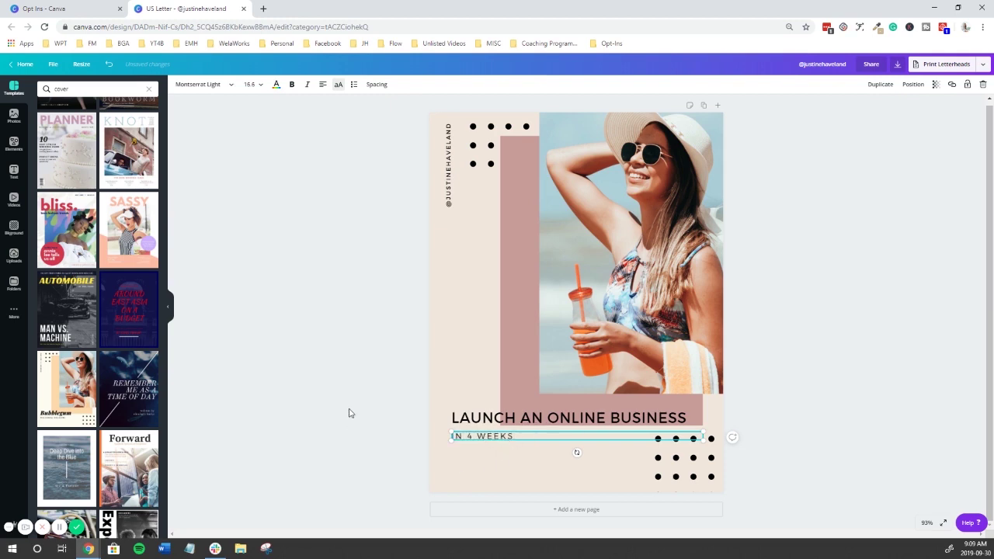
left_click(348, 410)
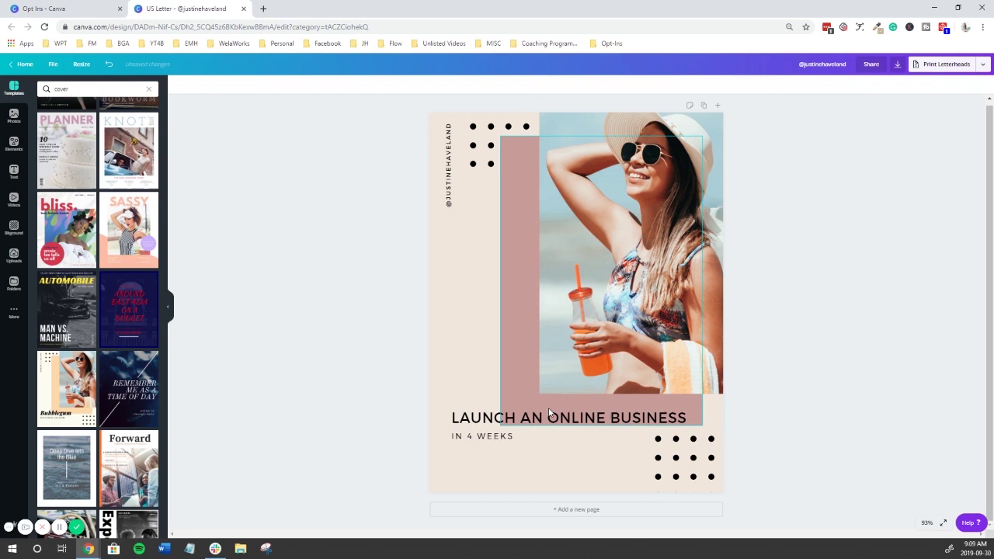
Tighten the title's letter spacing and spread the IN 4 WEEKS letters widely
left_click(541, 419)
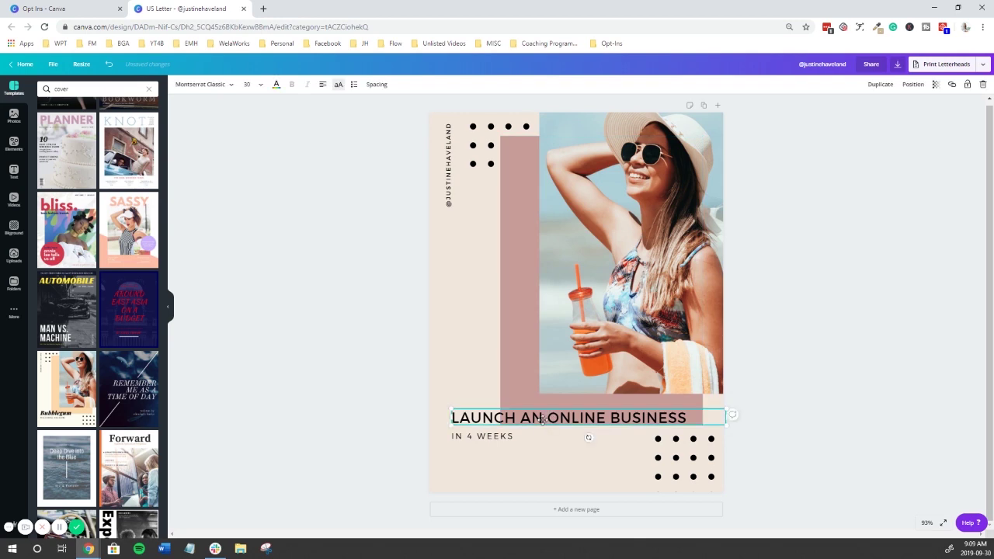
left_click(376, 84)
left_click_drag(419, 110, 414, 113)
left_click(481, 434)
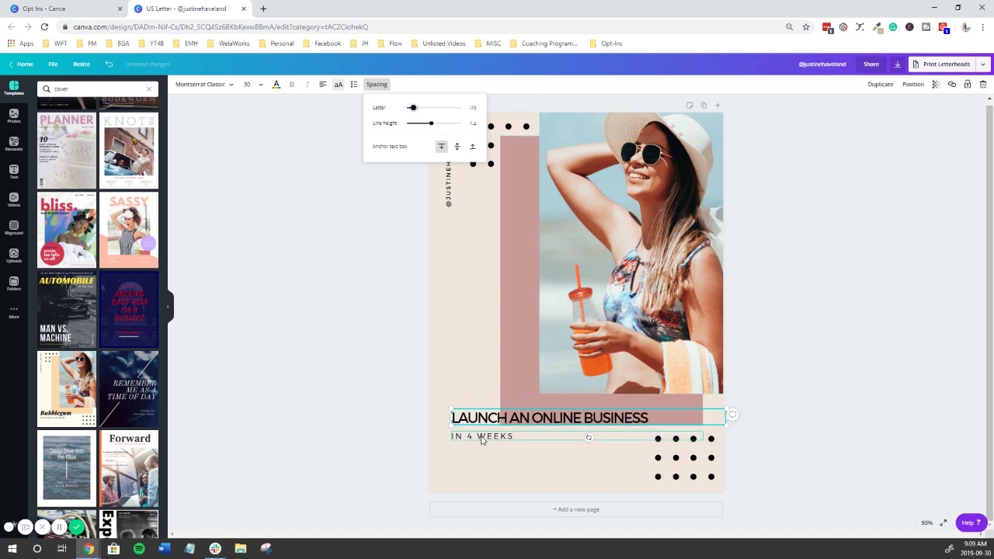
left_click(377, 84)
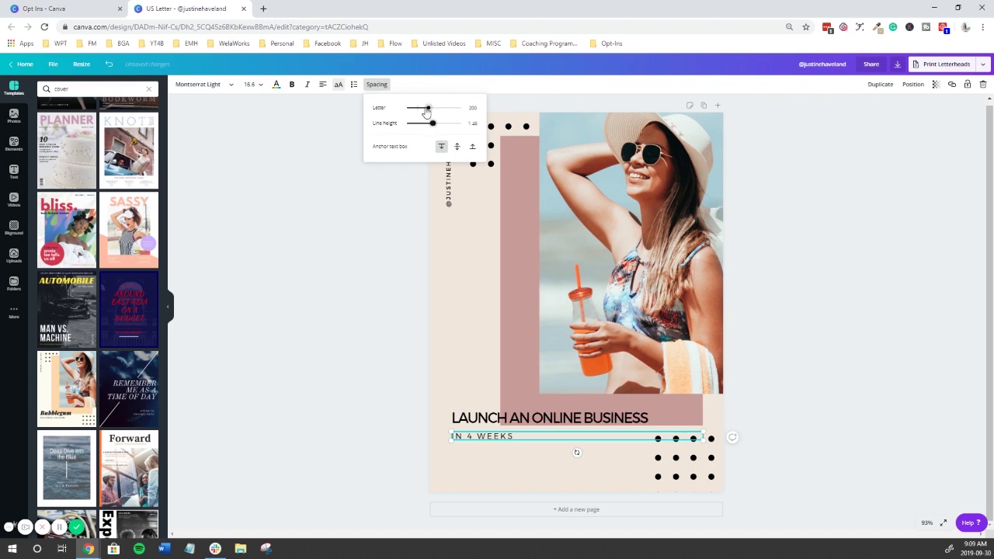
left_click_drag(426, 113, 455, 120)
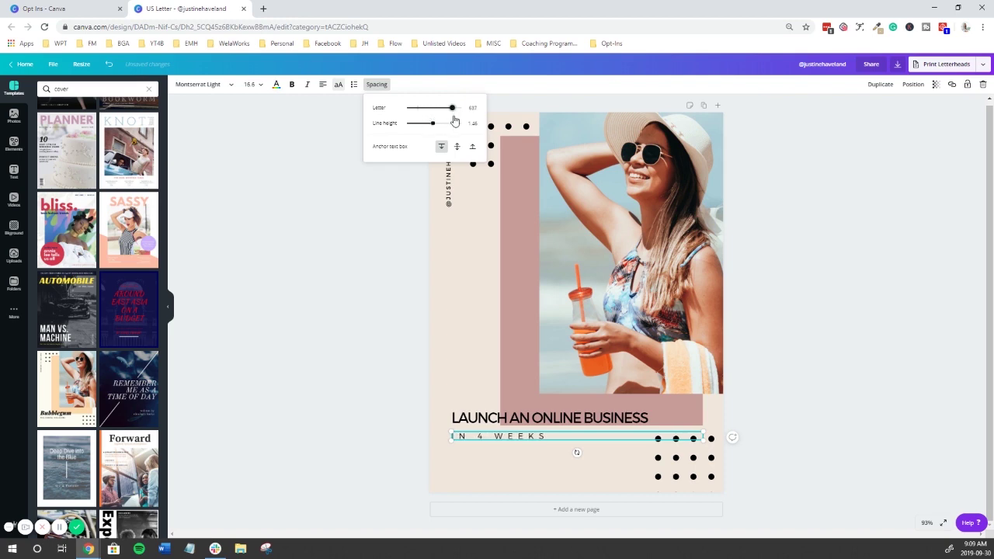
left_click(309, 325)
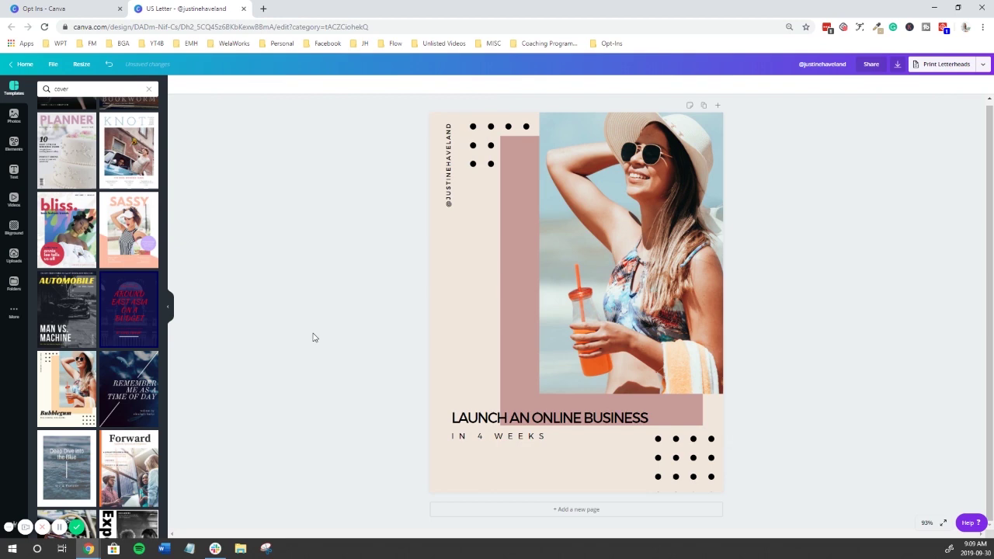
Drop the uploaded woman-among-plants photo into the cover's photo frame in place of the beach photo
left_click(647, 191)
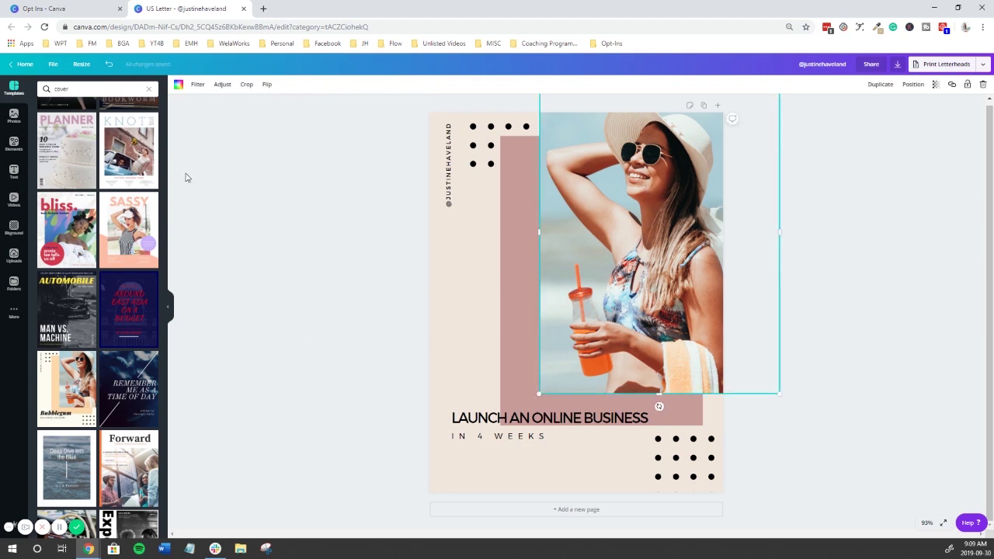
left_click(14, 256)
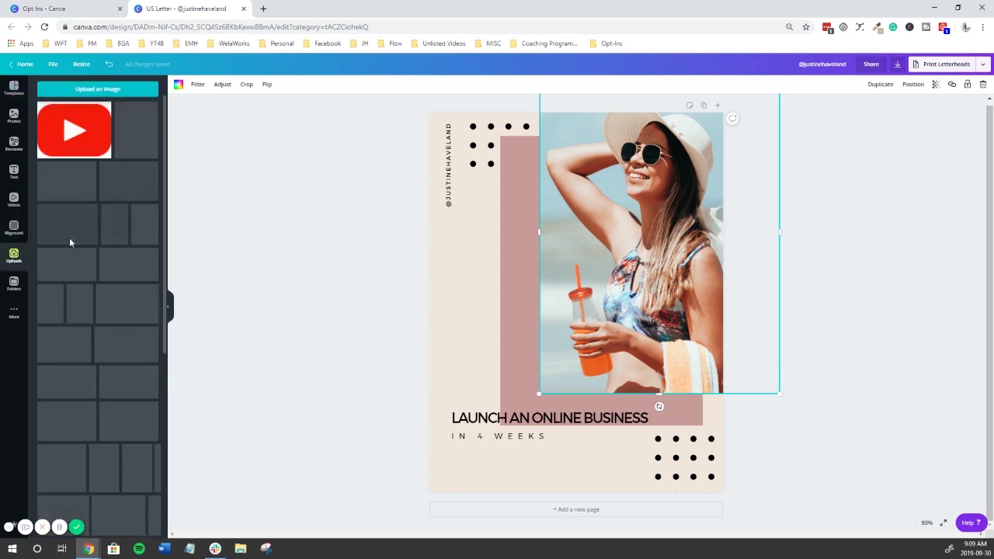
scroll(71, 287, "down", 5)
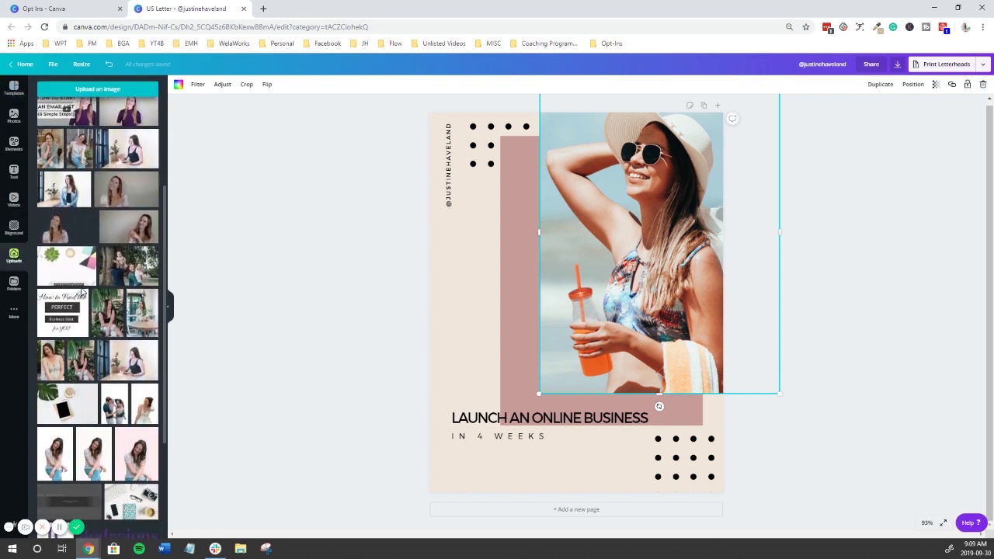
left_click(81, 360)
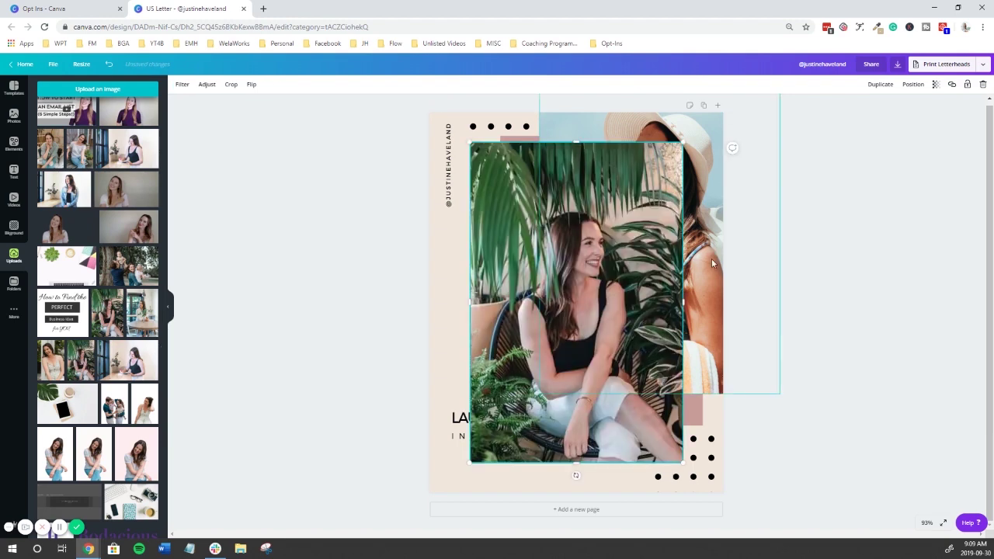
left_click_drag(525, 282, 621, 240)
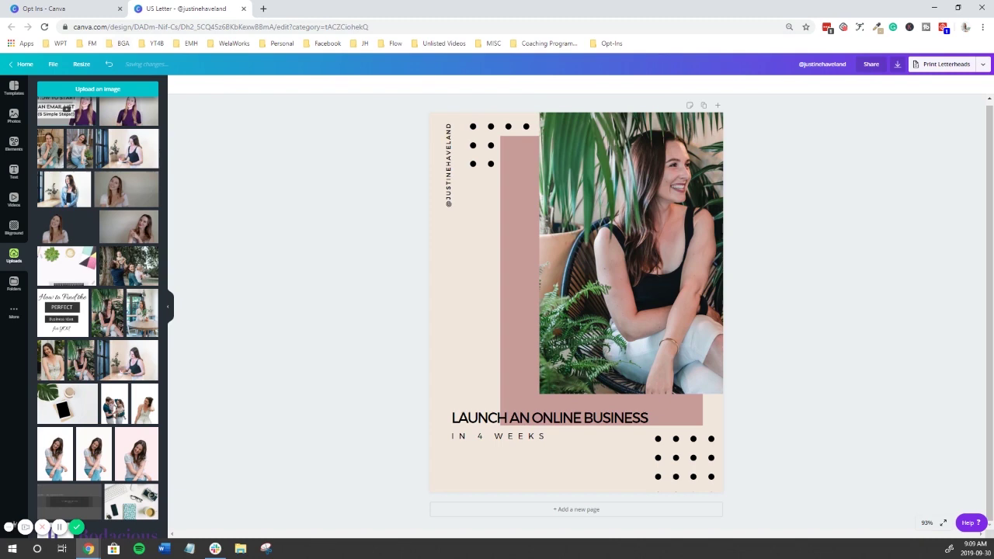
left_click(14, 118)
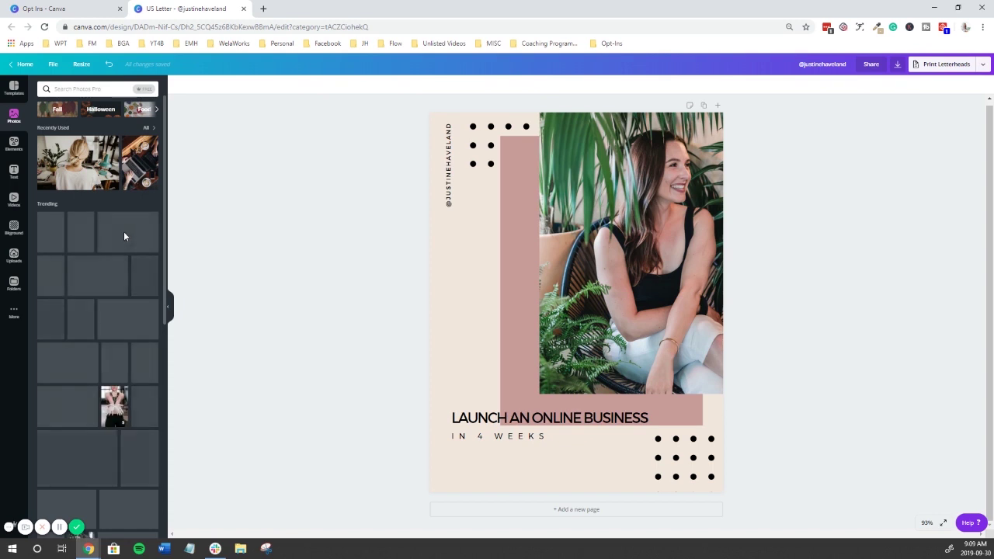
Filter Photos to free images, then undo a trial recently-used photo placement
left_click(143, 90)
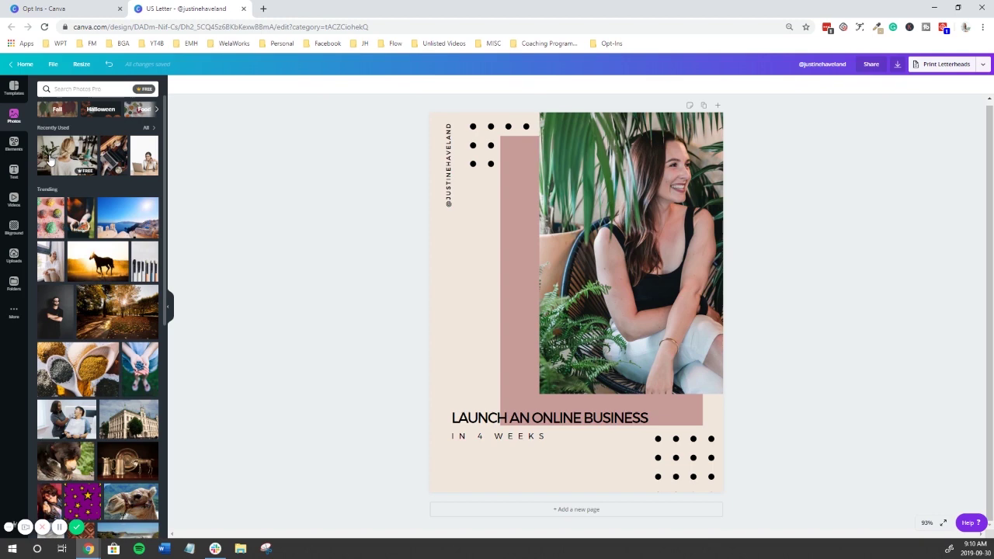
left_click_drag(58, 152, 936, 241)
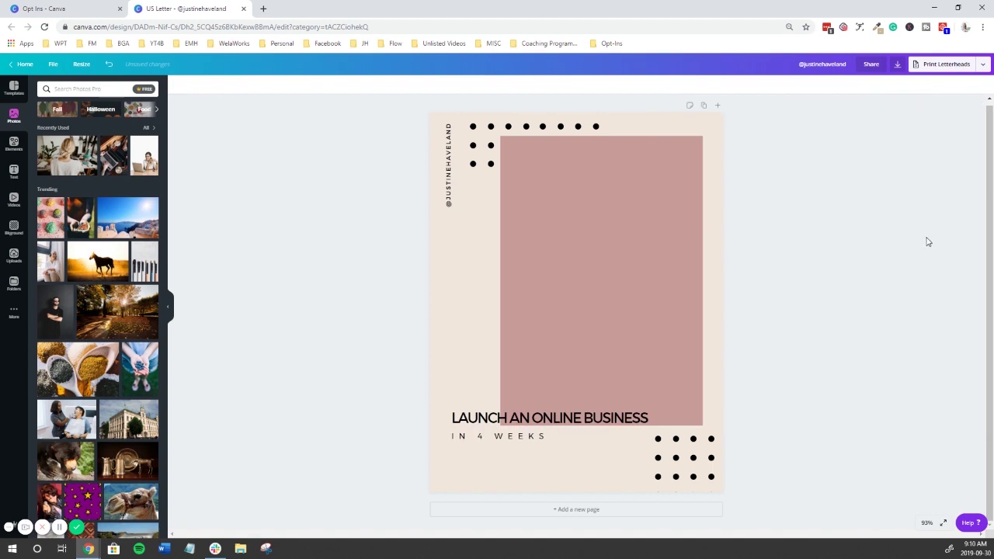
key("ctrl+z")
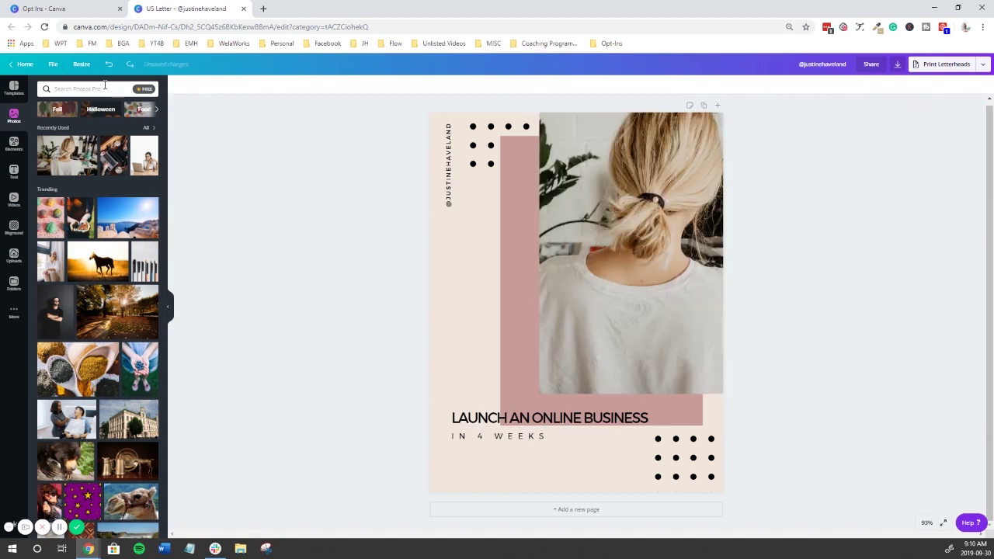
Search 'business' and frame the stock photo of a smiling woman with phone and coffee
left_click(105, 85)
type("business")
key("Return")
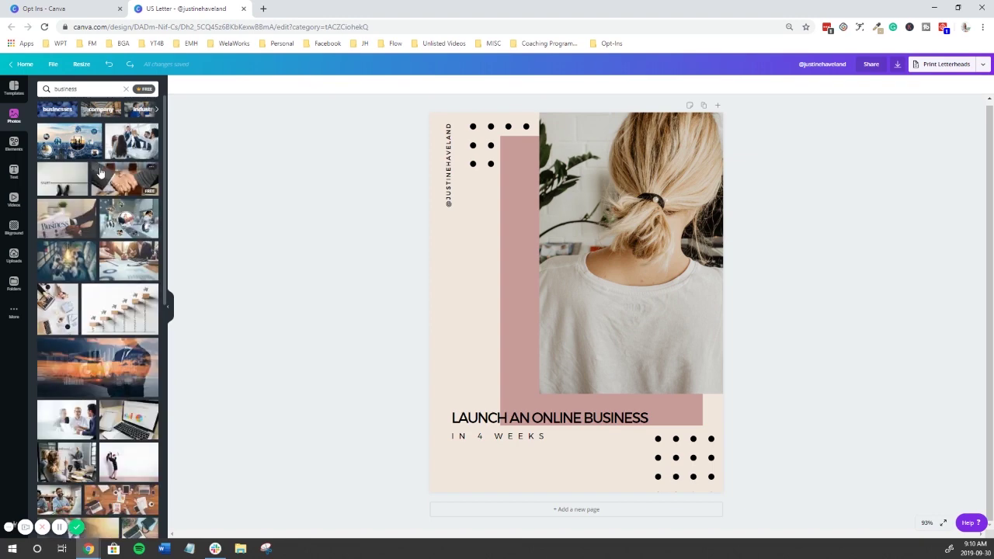
scroll(97, 184, "down", 3)
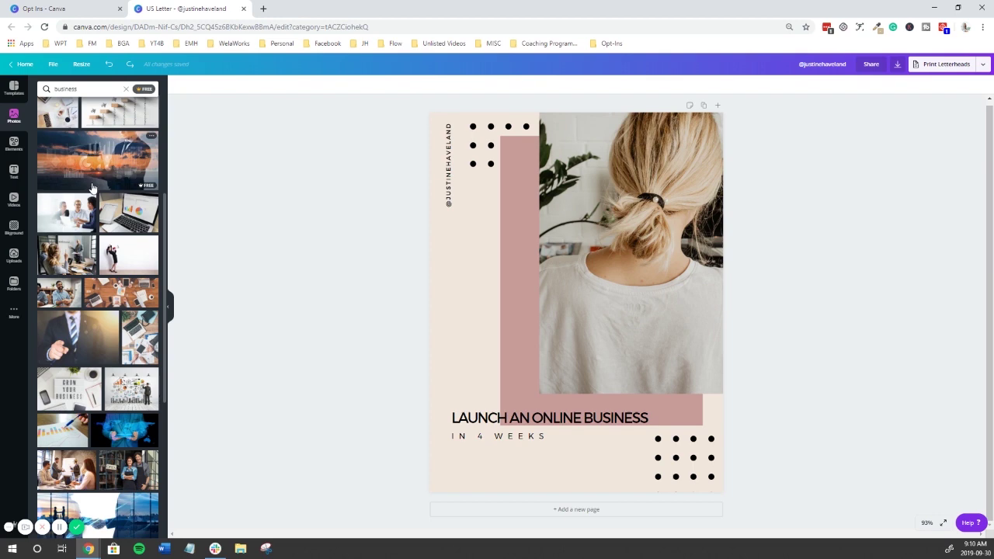
left_click(140, 337)
scroll(109, 316, "down", 10)
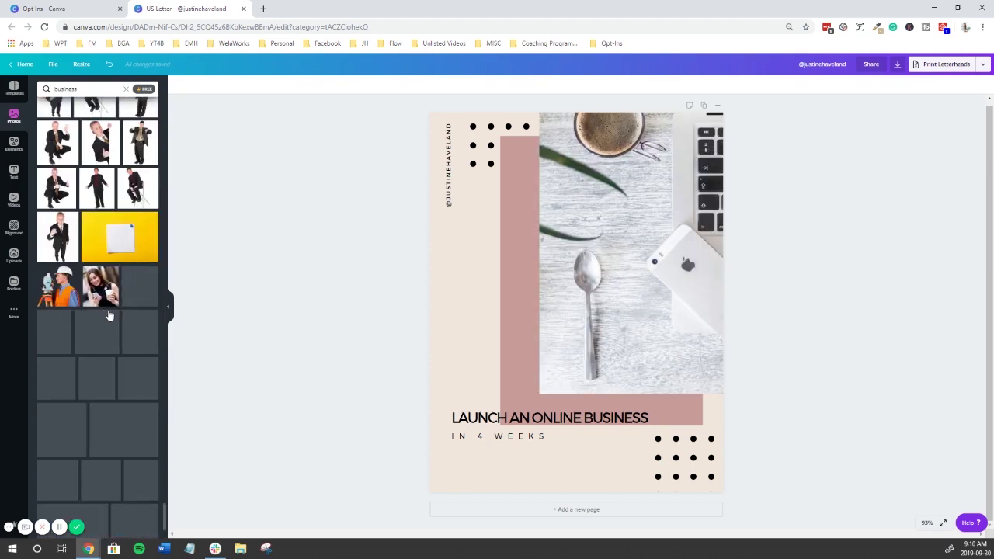
left_click(101, 287)
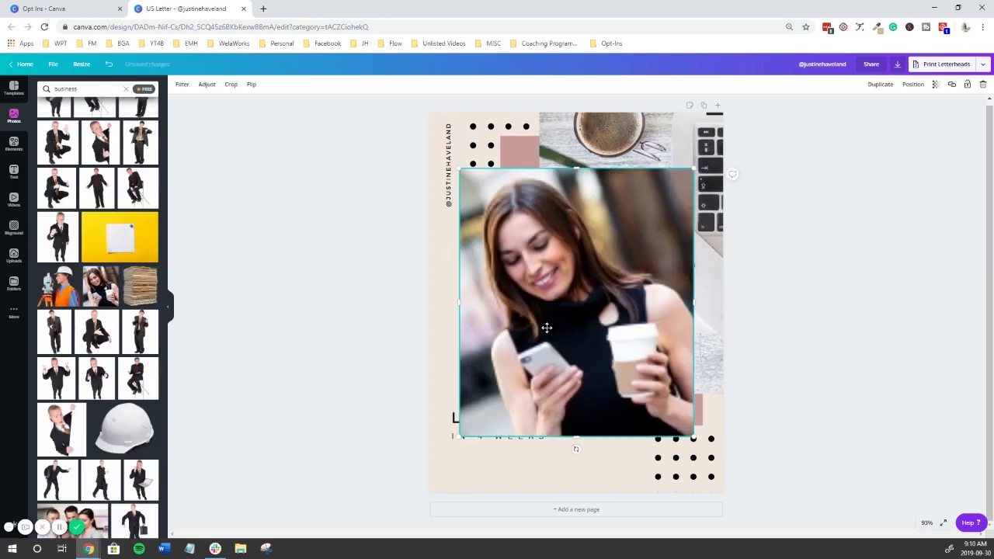
left_click_drag(529, 330, 660, 240)
left_click(353, 193)
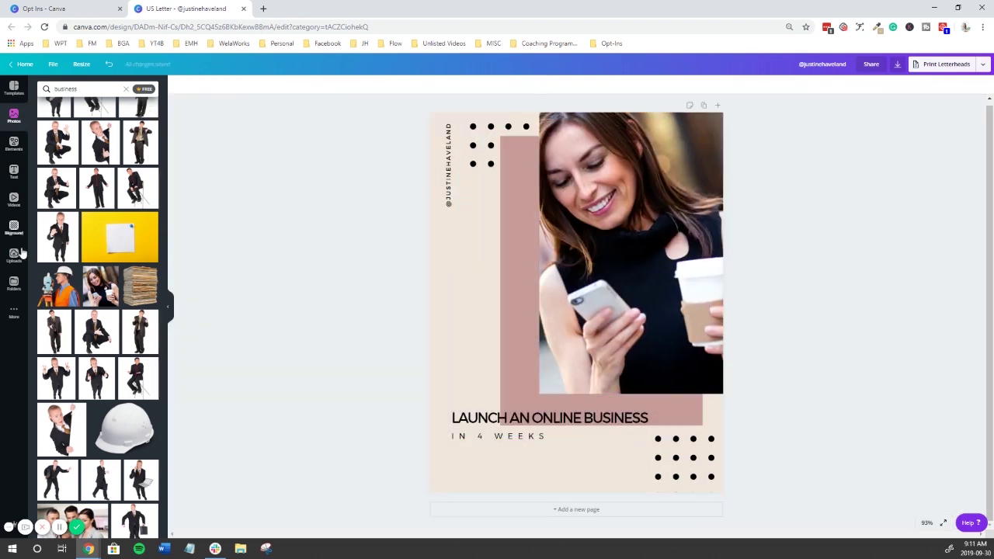
Add a white square over the cover photo, stretch it to cover, and set transparency to 75
left_click(14, 144)
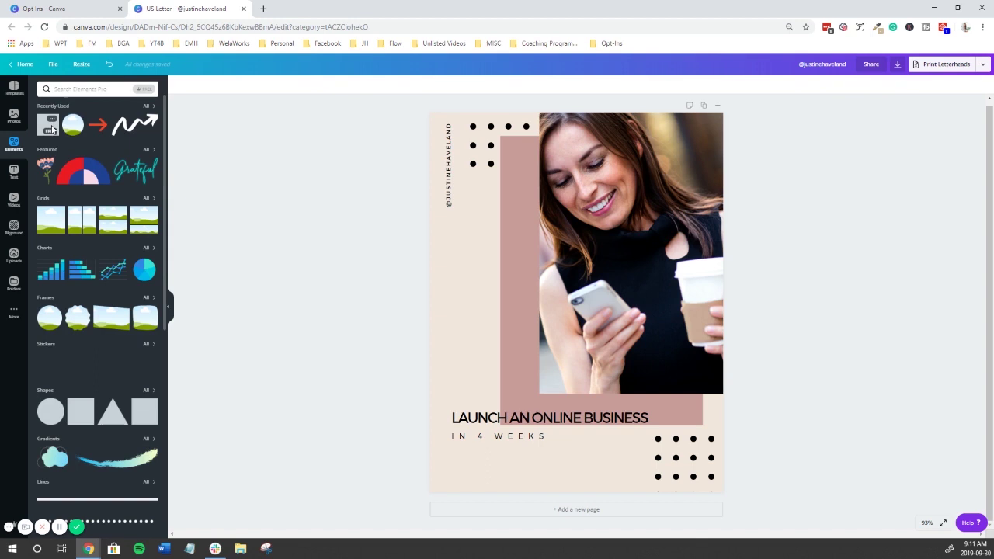
left_click(81, 411)
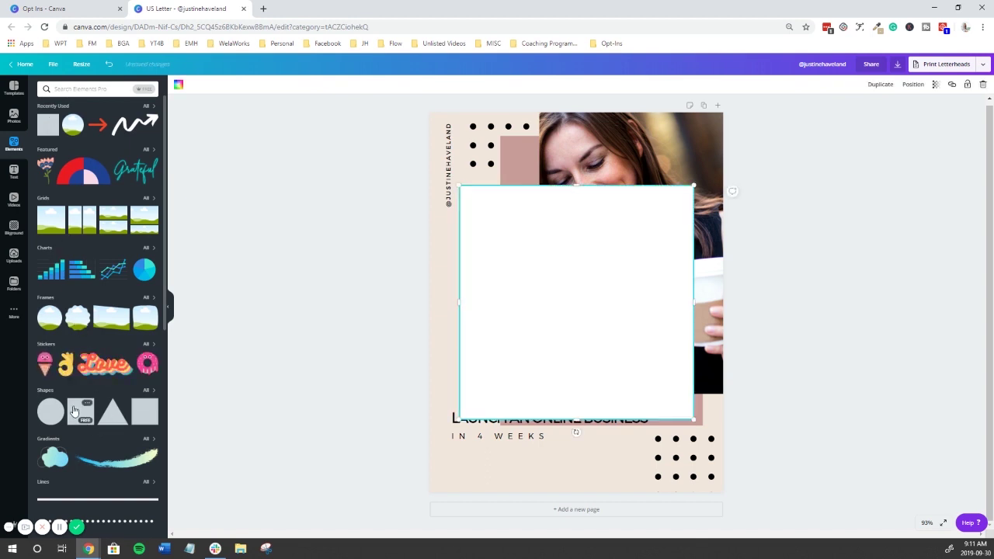
left_click_drag(595, 259, 633, 223)
left_click_drag(658, 348, 666, 395)
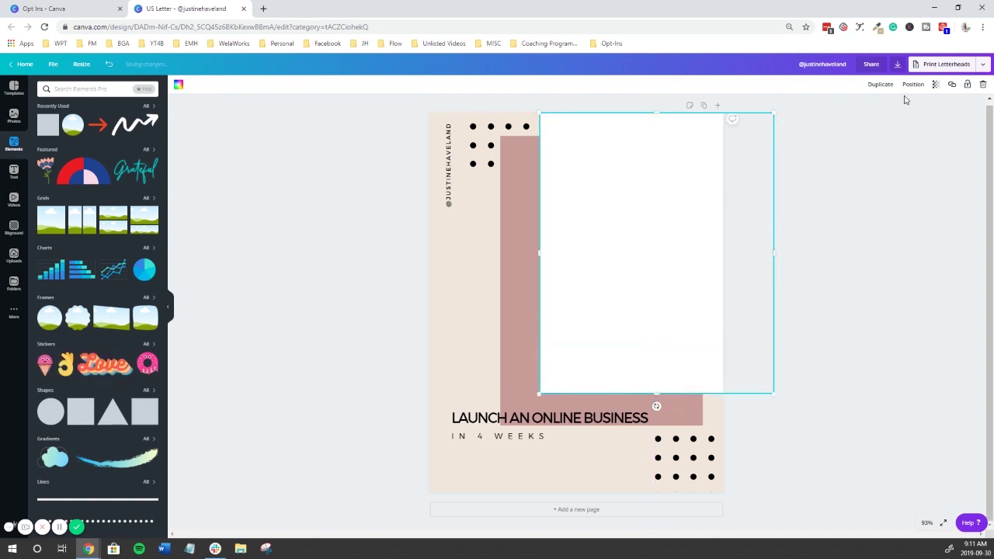
left_click(936, 86)
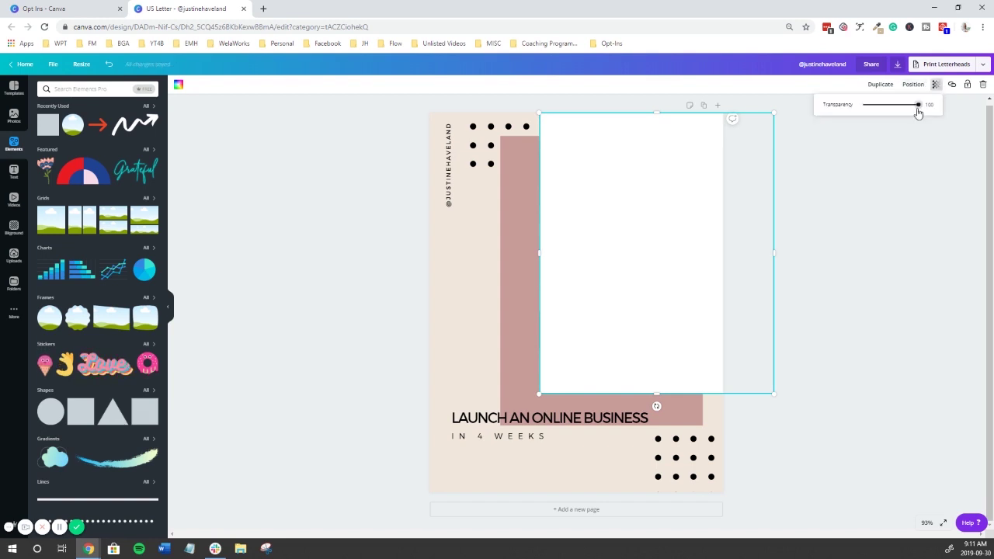
left_click_drag(918, 112, 907, 117)
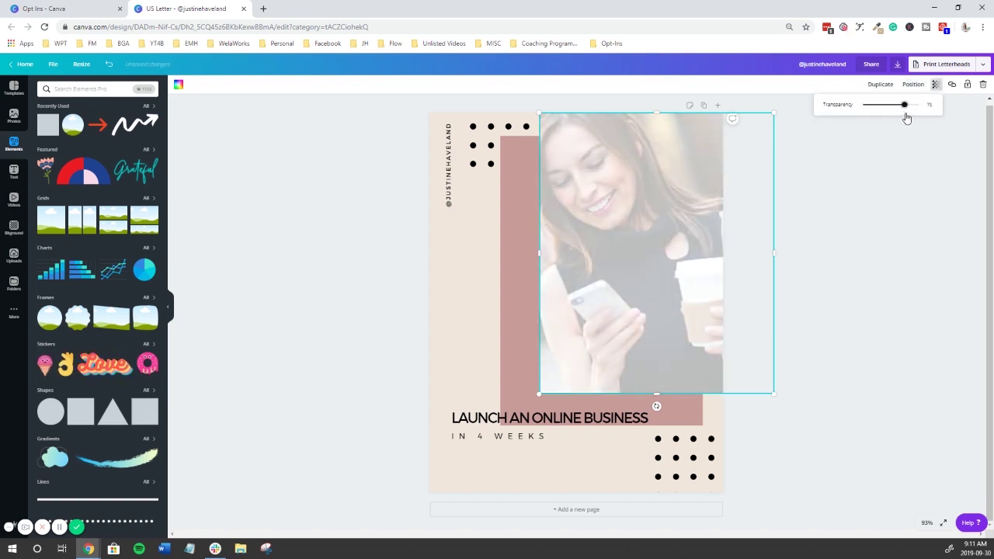
left_click(889, 233)
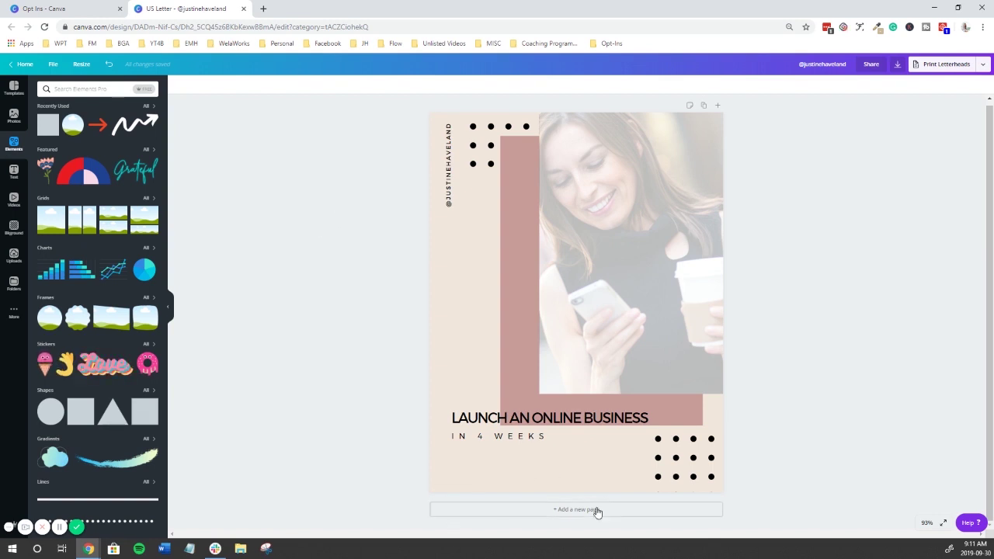
Add a blank second page and search the templates for 'content'
left_click(592, 509)
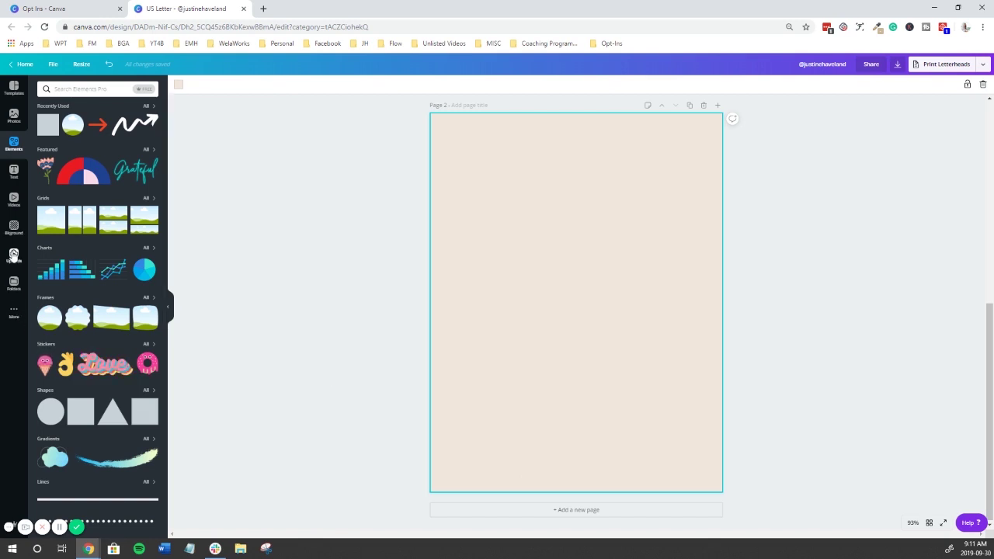
left_click(14, 88)
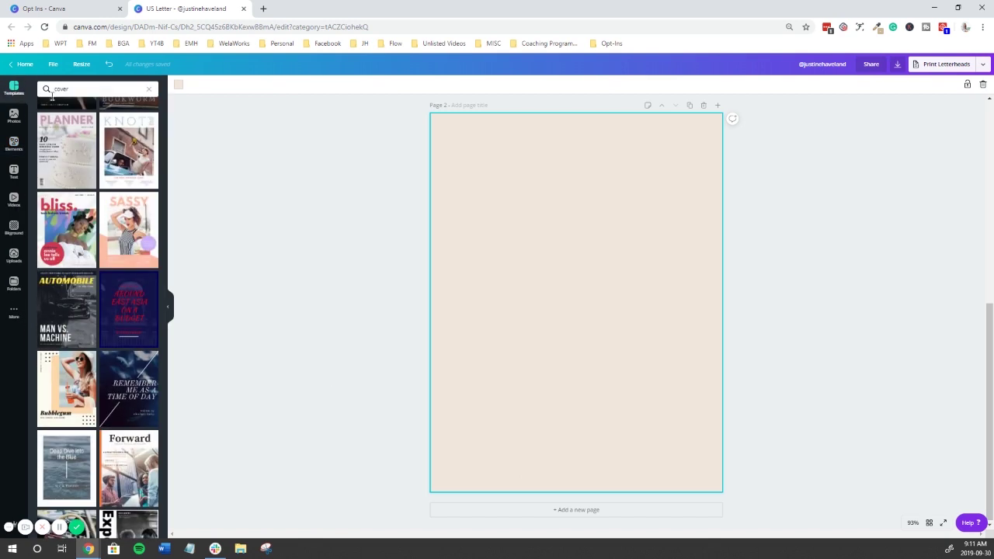
left_click(97, 88)
type("c")
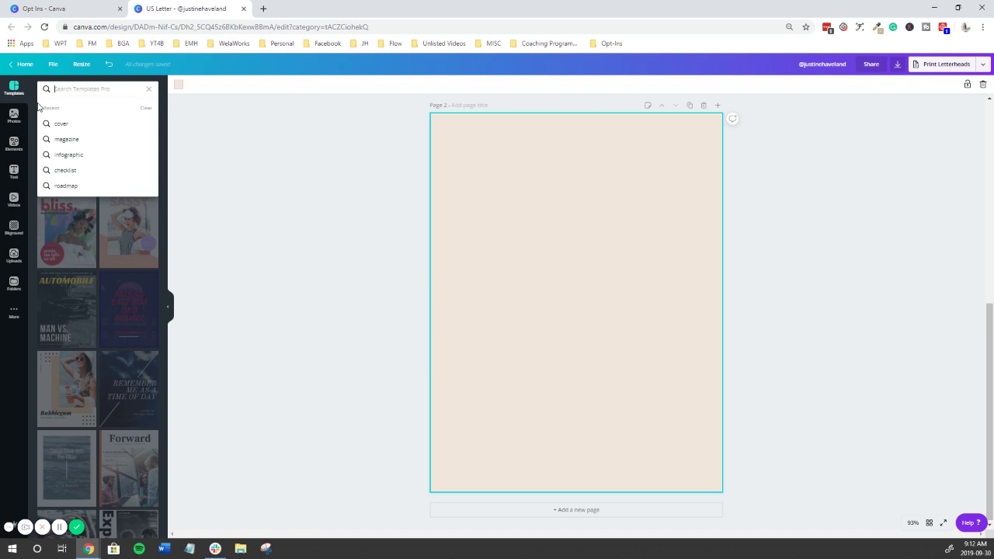
type("ontent")
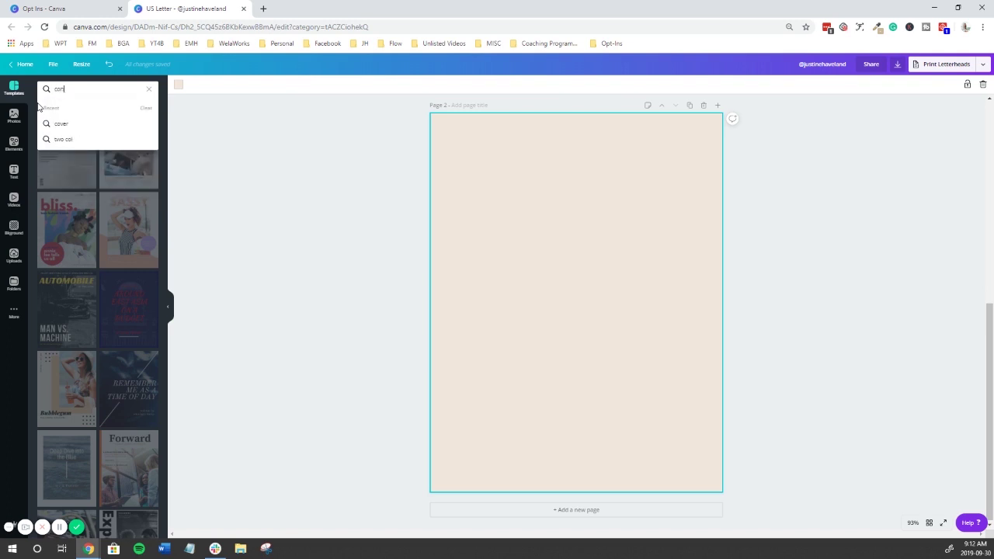
key("Return")
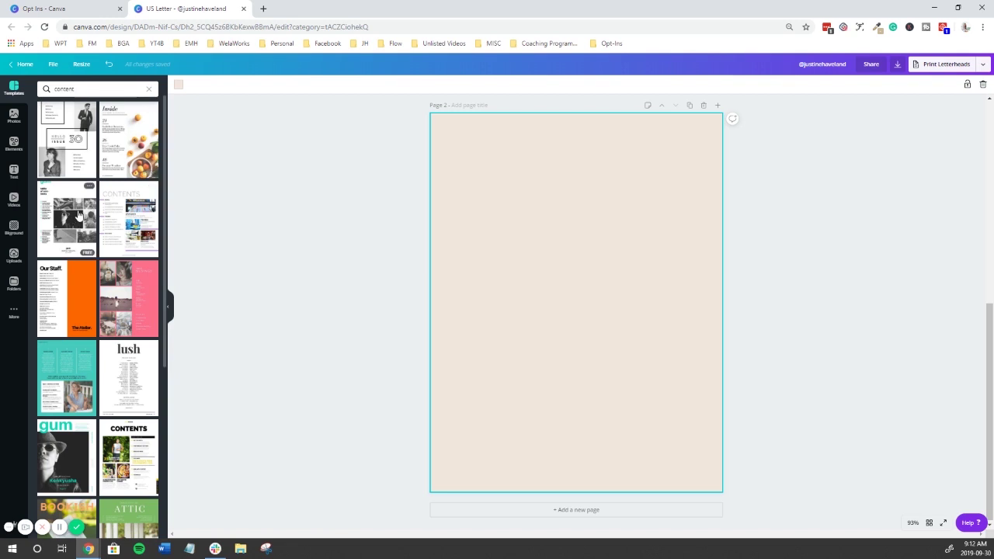
Search the templates for 'text' and browse the results for the resume template
scroll(78, 215, "down", 3)
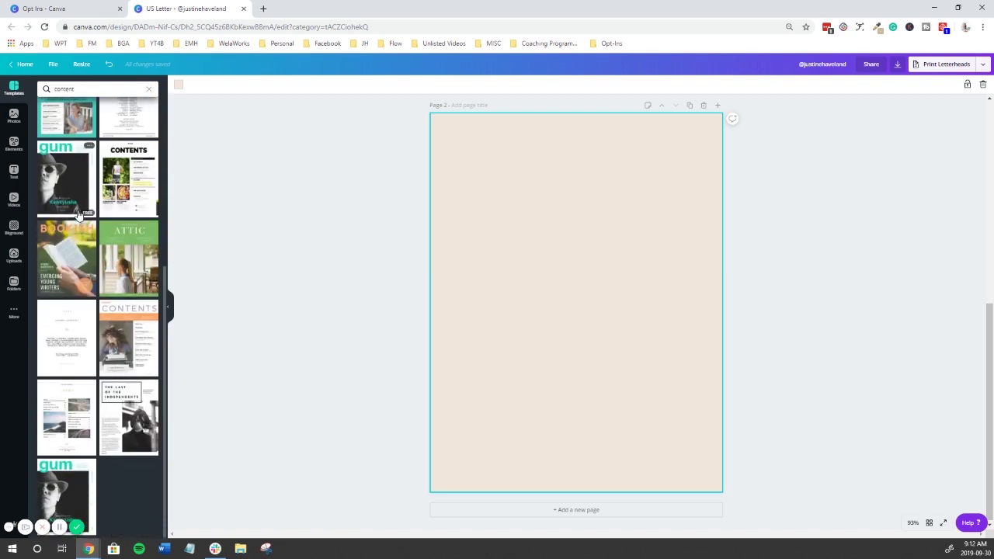
scroll(78, 214, "up", 5)
left_click(47, 89)
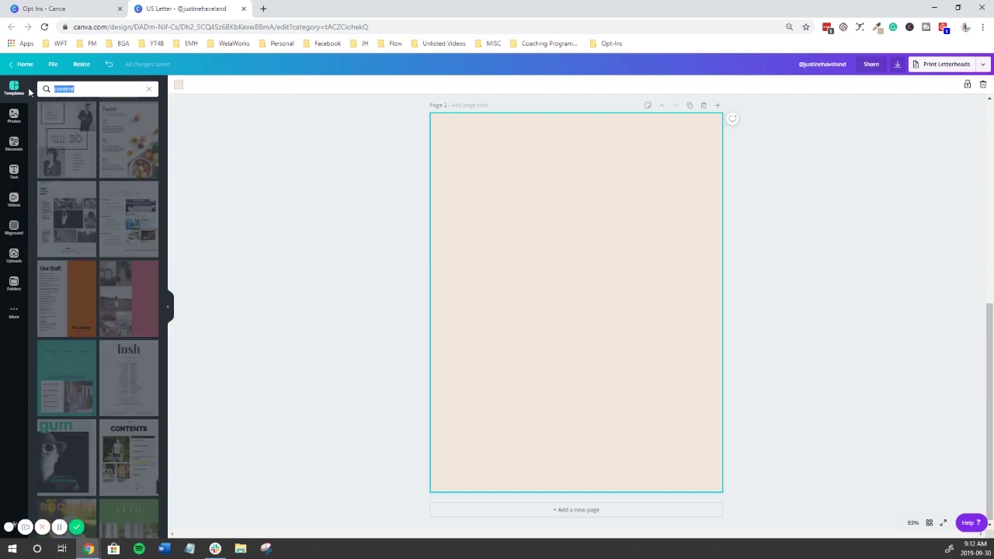
type("text")
key("Return")
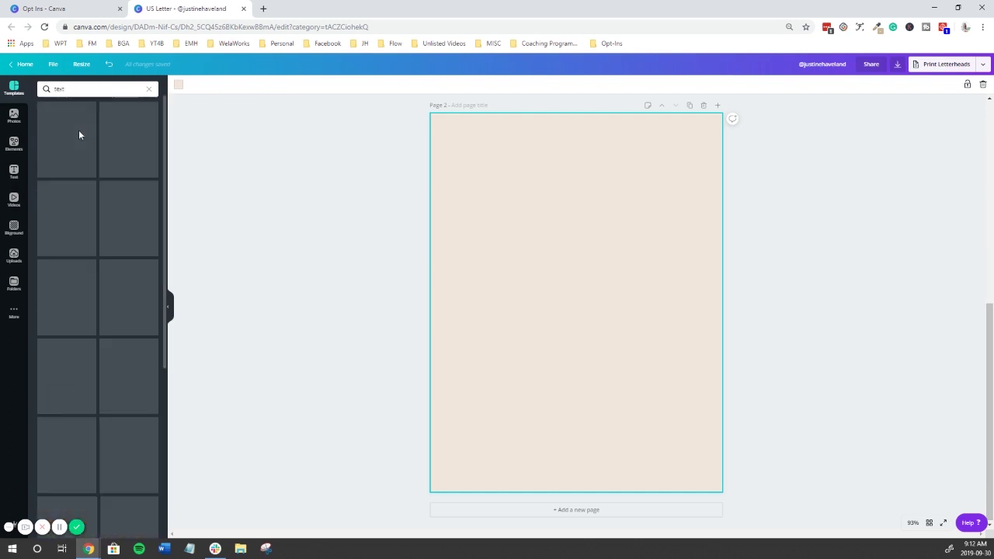
scroll(114, 217, "down", 3)
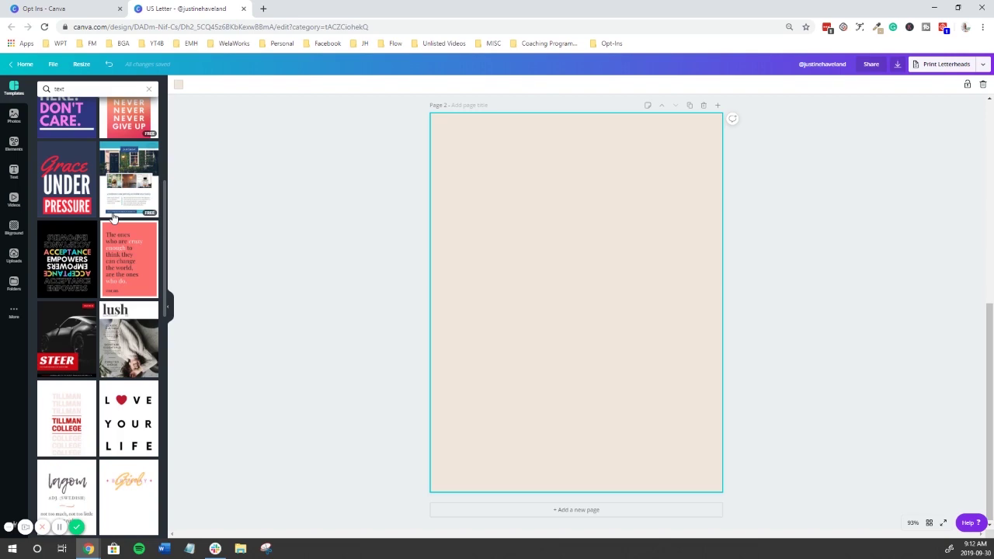
scroll(114, 217, "down", 3)
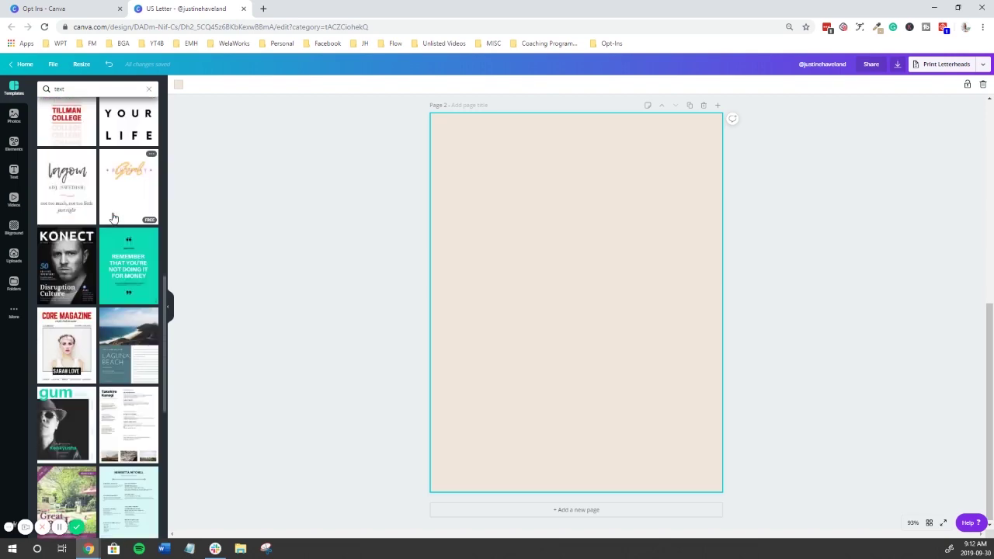
scroll(113, 218, "down", 5)
scroll(114, 218, "down", 3)
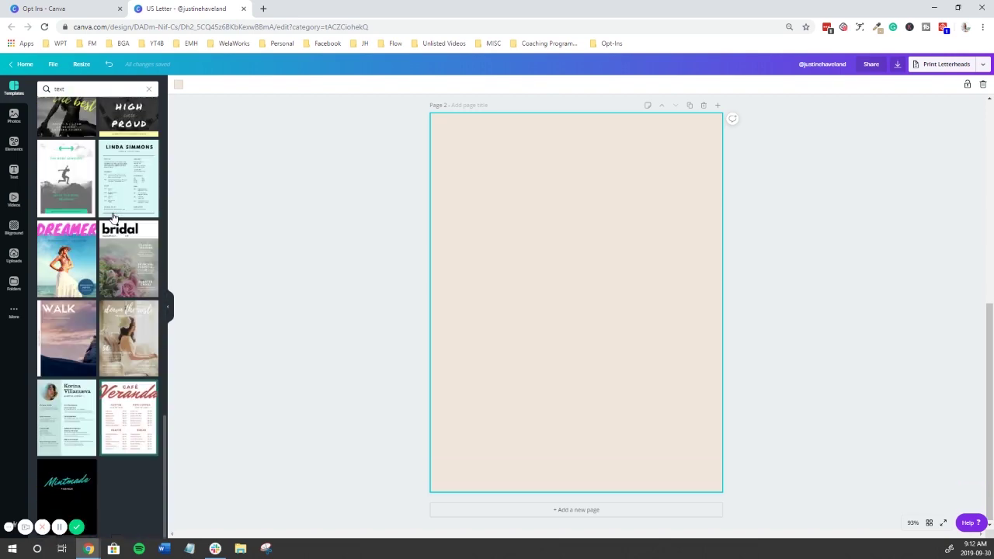
scroll(113, 217, "up", 10)
Apply the resume template layout to page 2
left_click(115, 417)
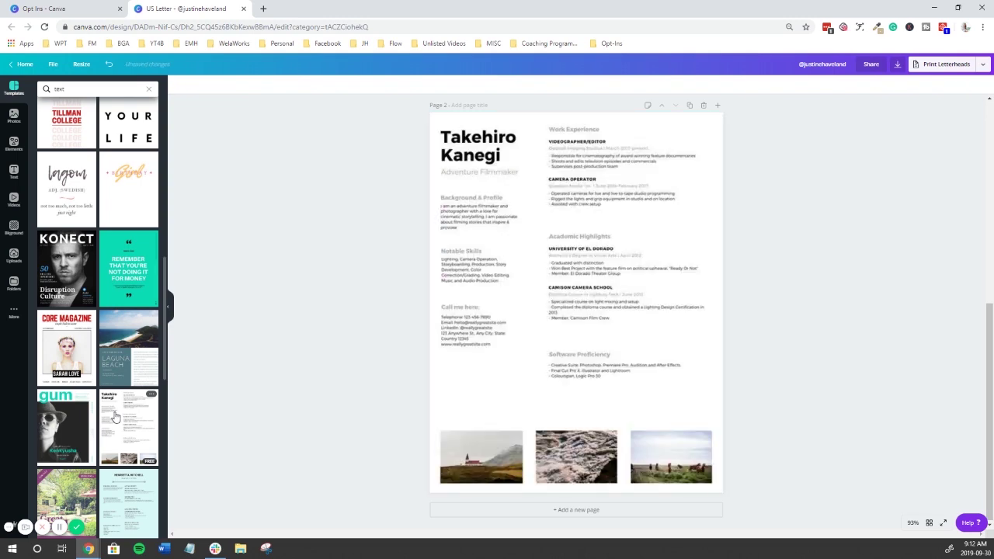
scroll(269, 313, "up", 5)
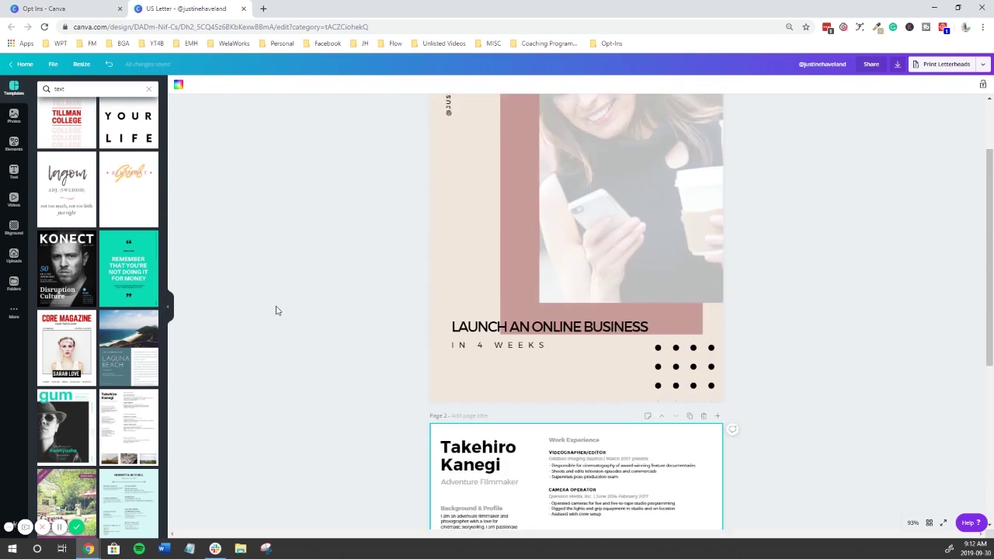
scroll(277, 310, "down", 5)
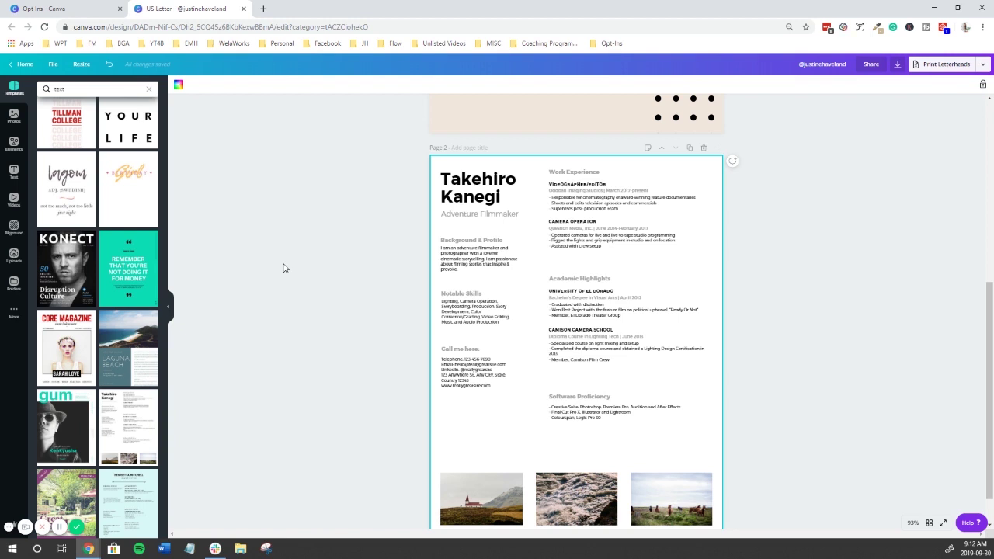
Replace the placeholder name heading with the creator's name at font size 30
double_click(483, 172)
left_click_drag(503, 199, 444, 178)
type("Justine Have;an")
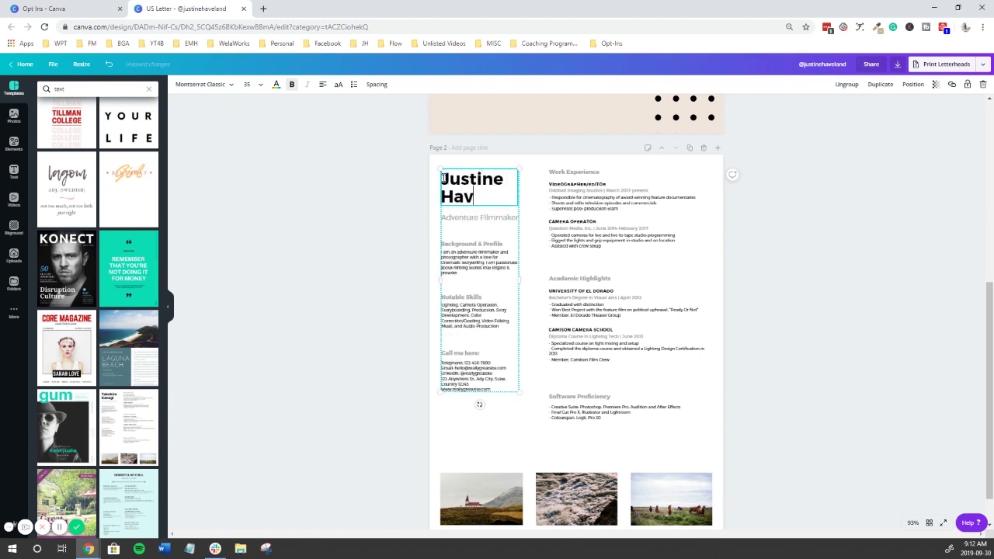
key("BackSpace")
key("BackSpace")
type("land")
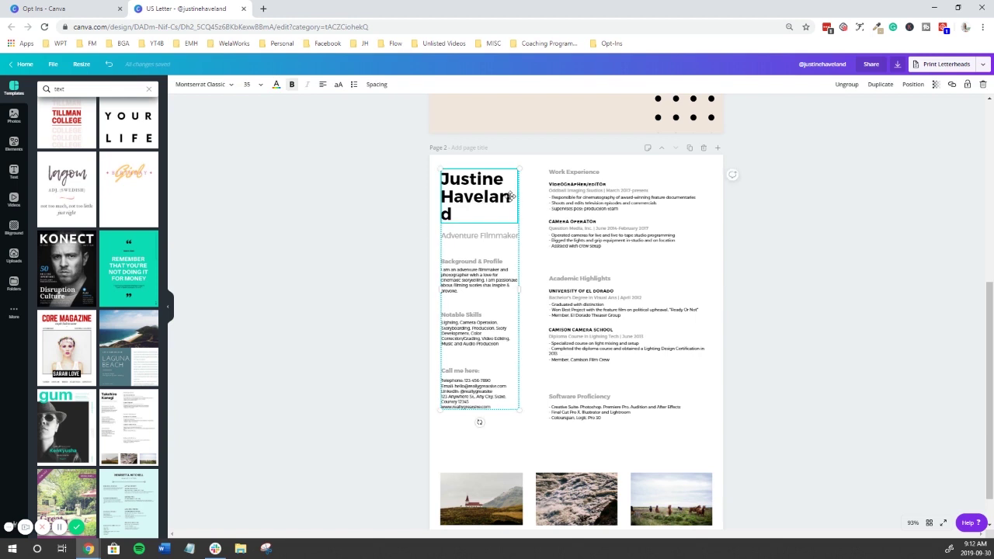
left_click(248, 84)
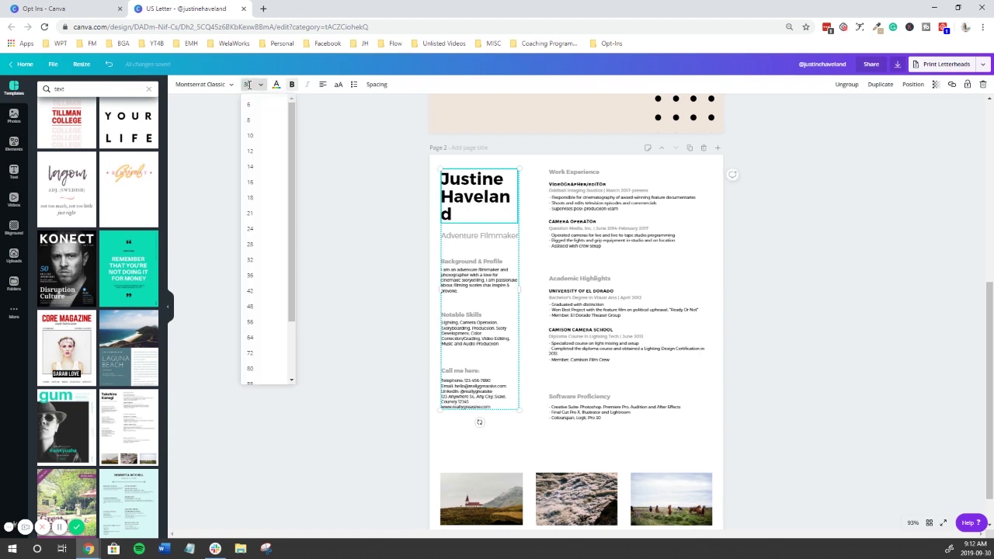
type("30")
key("Return")
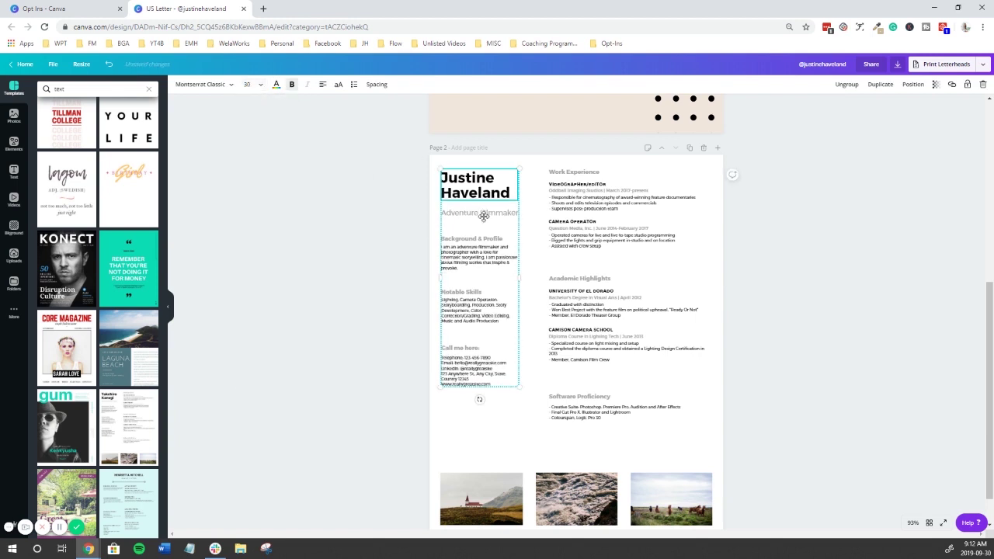
Delete the contact details, the 'Call me here' heading and the skills list
left_click(472, 255)
left_click(502, 382)
double_click(497, 384)
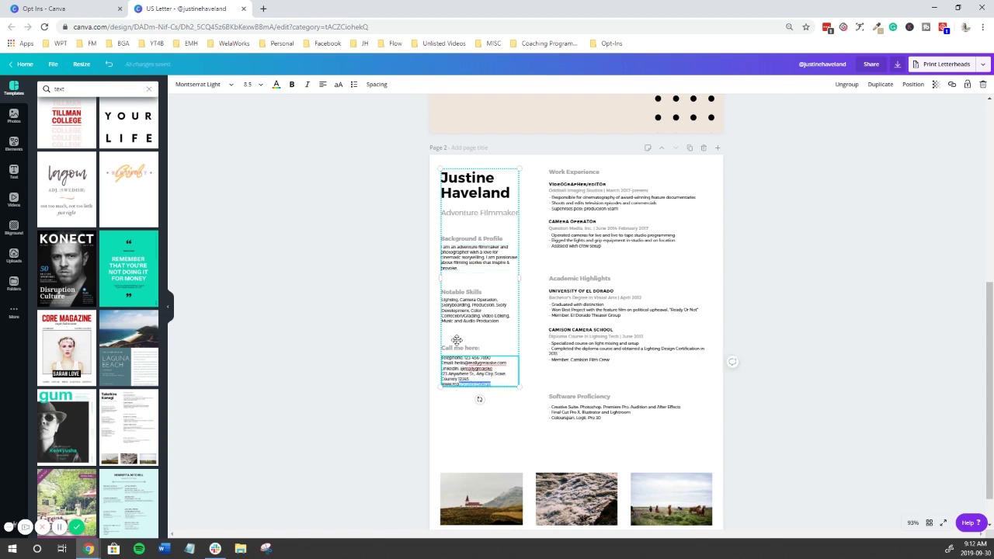
left_click(535, 257)
left_click_drag(433, 200, 533, 411)
left_click(479, 360)
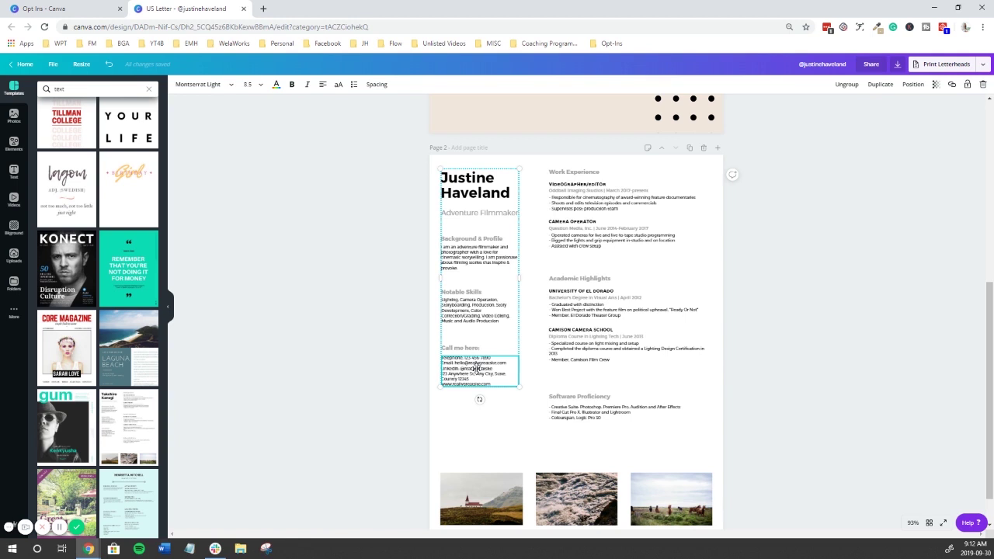
key("ctrl+a")
key("Delete")
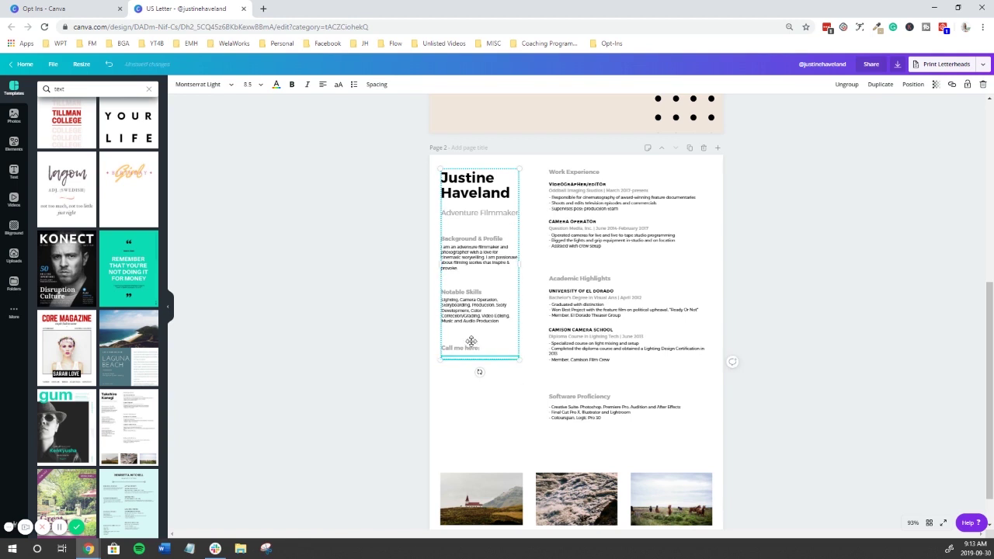
left_click(466, 349)
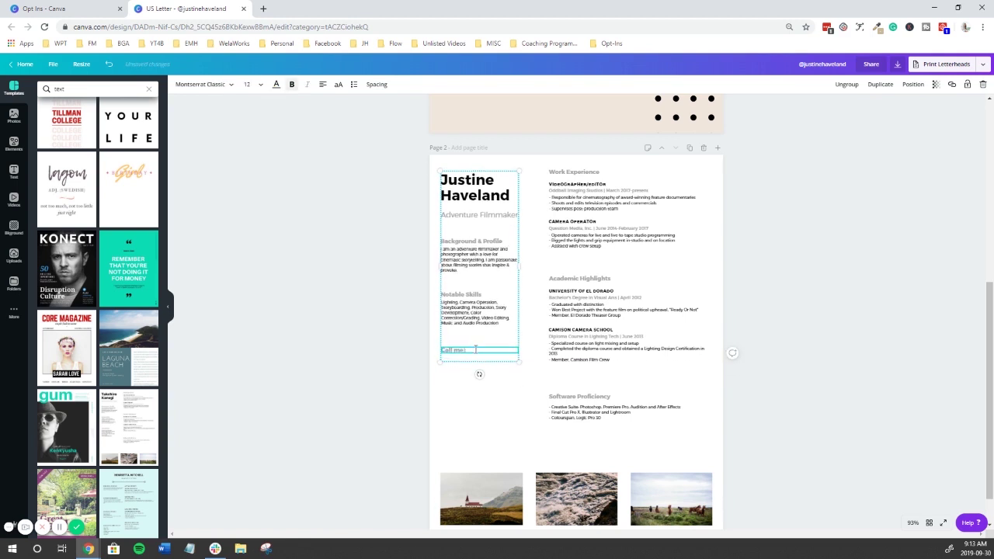
key("Delete")
left_click(470, 312)
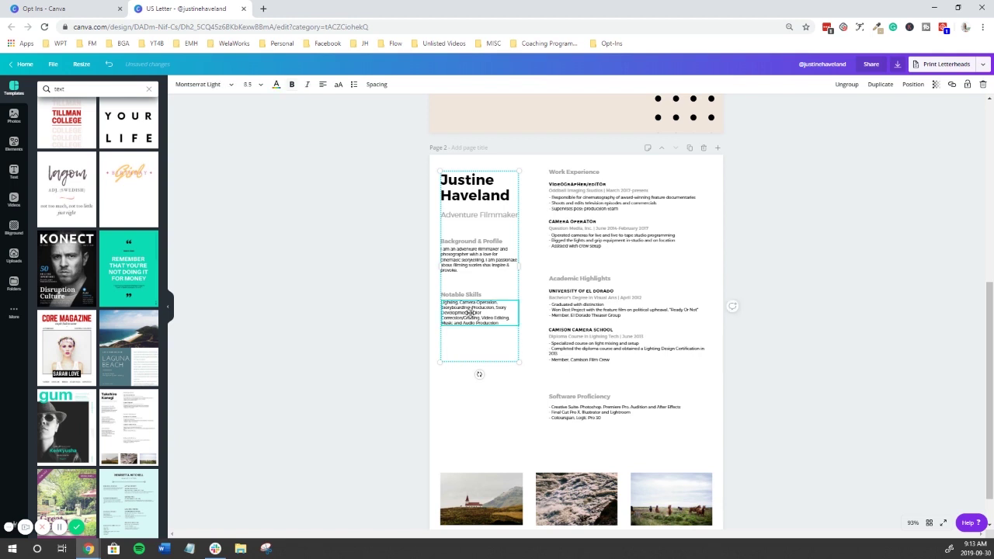
key("ctrl+a")
key("Delete")
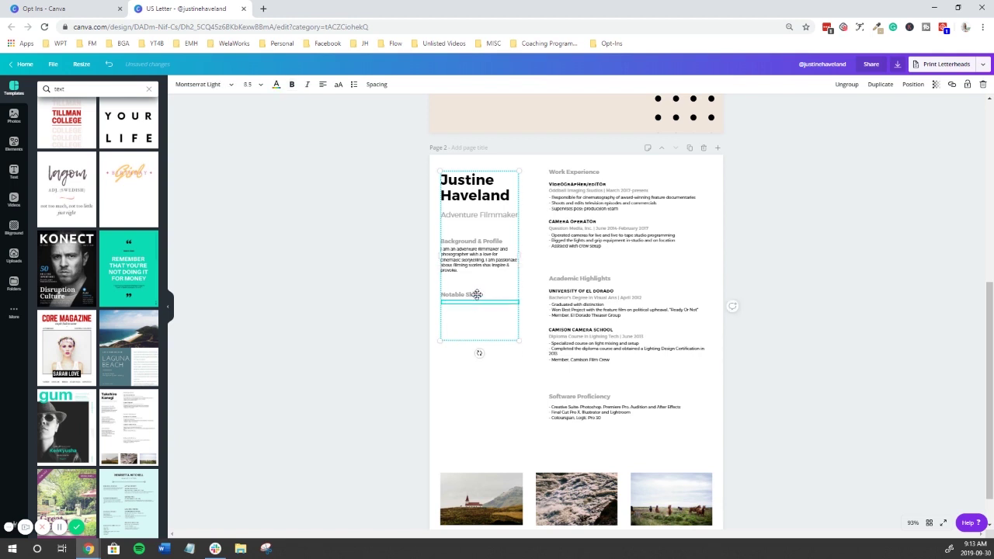
Delete the Notable Skills heading, the Background & Profile text and the Adventure Filmmaker subtitle
left_click(476, 294)
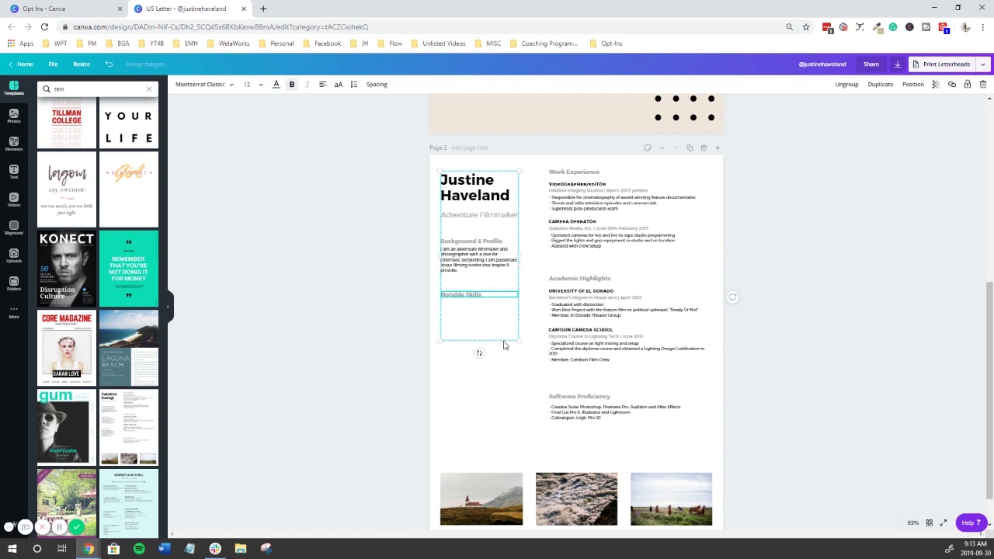
key("ctrl+a")
key("Delete")
left_click(469, 255)
key("ctrl+a")
key("Delete")
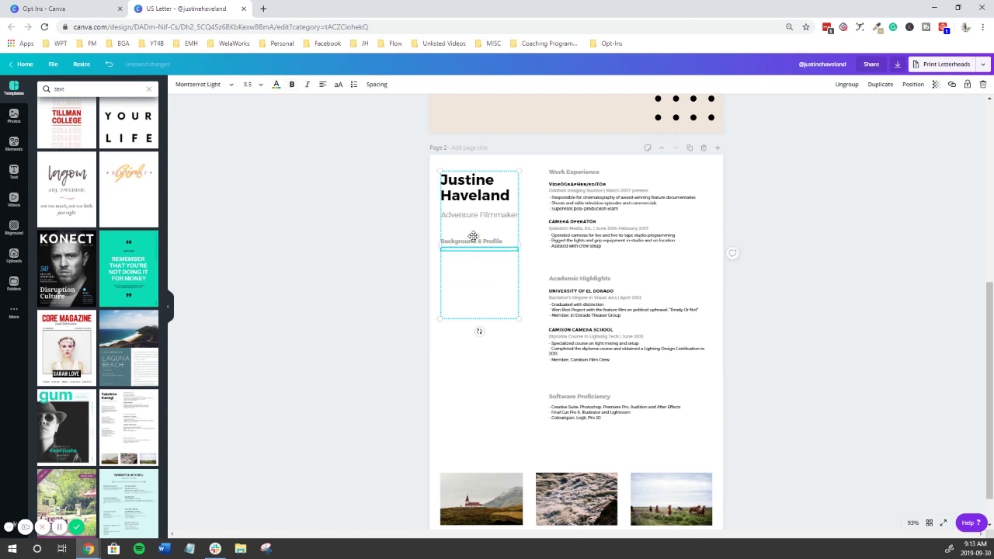
left_click(474, 243)
key("ctrl+a")
key("Delete")
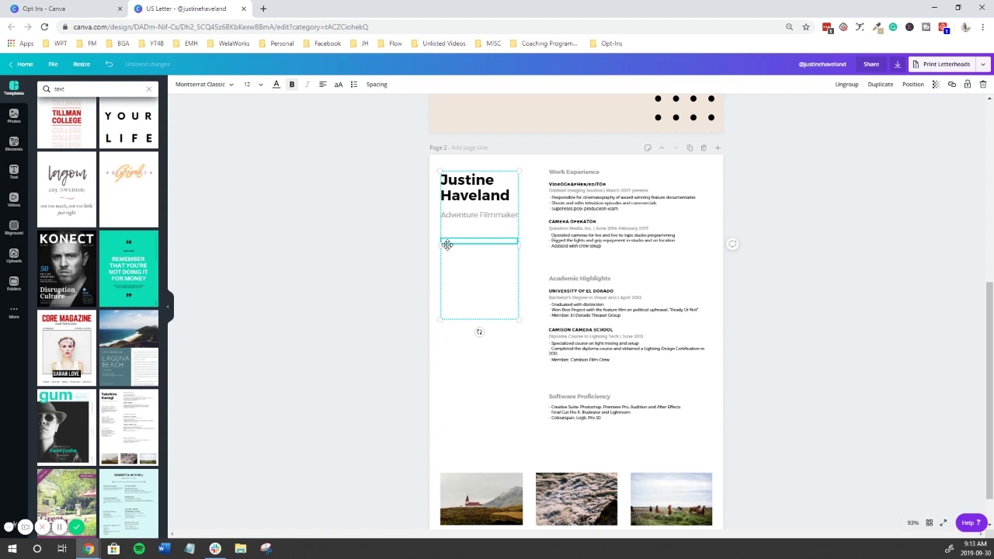
left_click(463, 218)
key("ctrl+a")
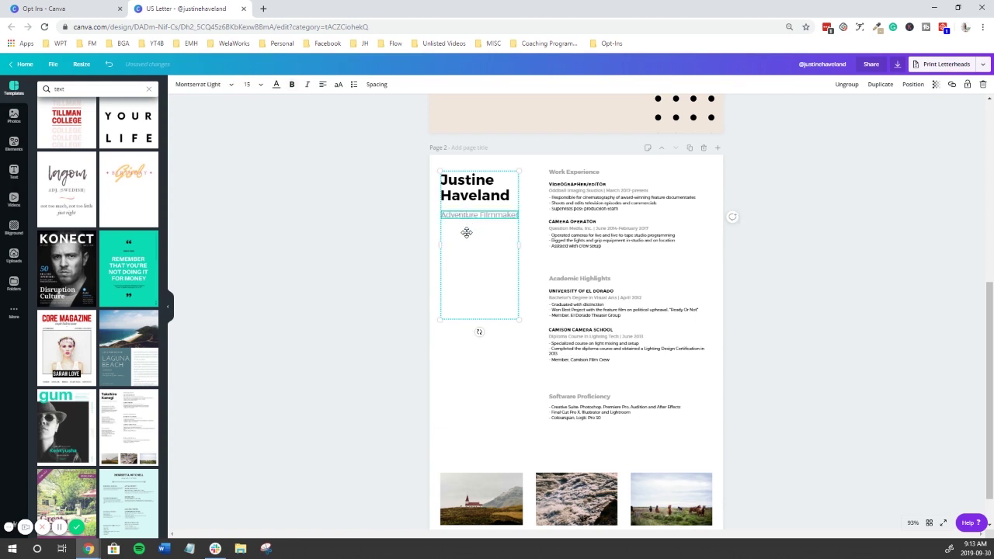
key("Delete")
Move the Academic Highlights, Software Proficiency and Work Experience blocks off page 2
left_click(555, 386)
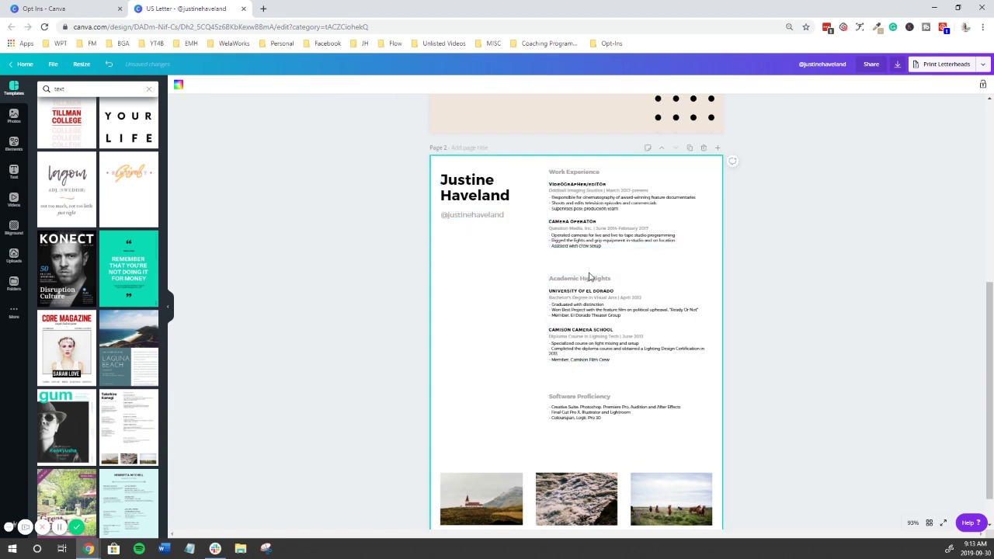
left_click_drag(670, 294, 904, 272)
left_click_drag(645, 398, 858, 327)
left_click(684, 237)
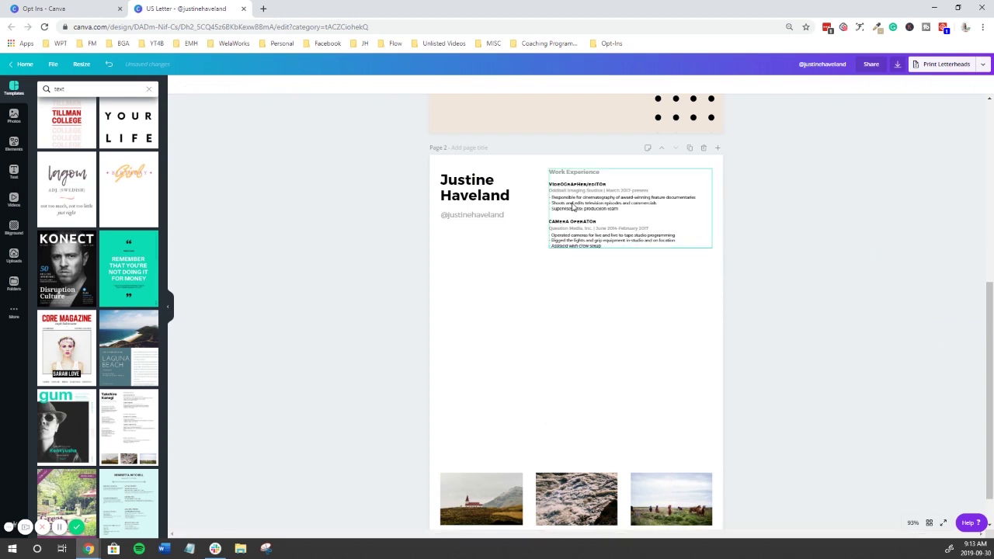
left_click_drag(711, 257, 739, 336)
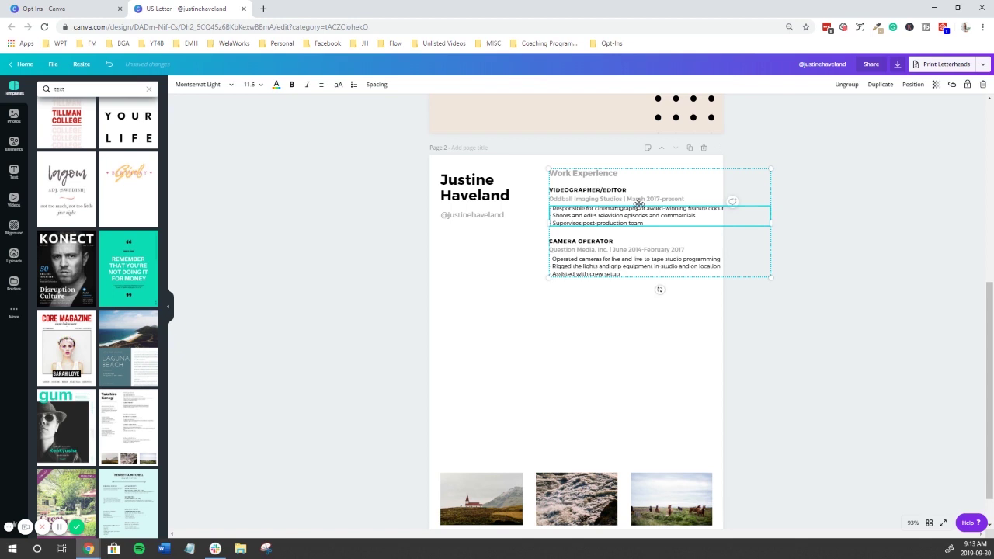
left_click_drag(642, 186, 873, 196)
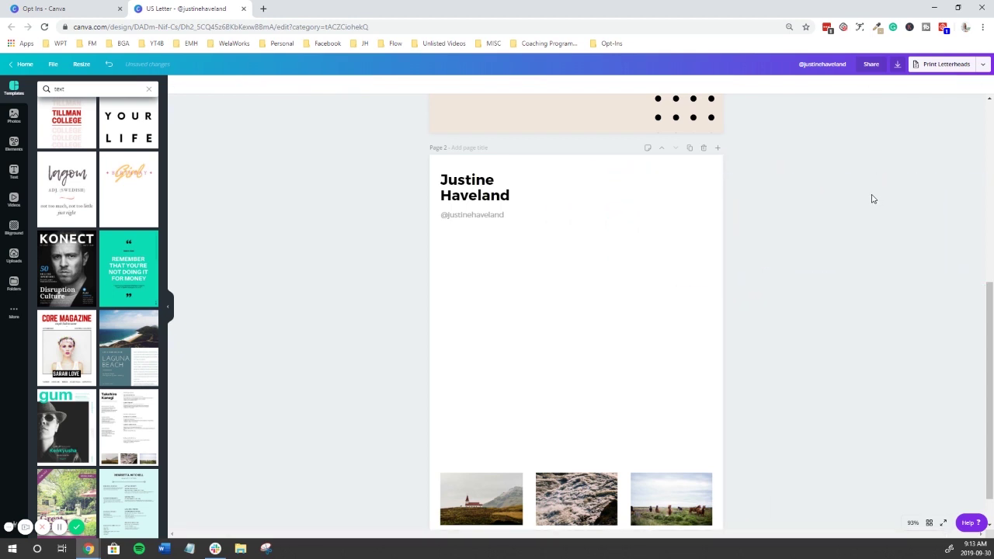
Remove the horses and rocks photos from page 2
left_click_drag(669, 491, 807, 422)
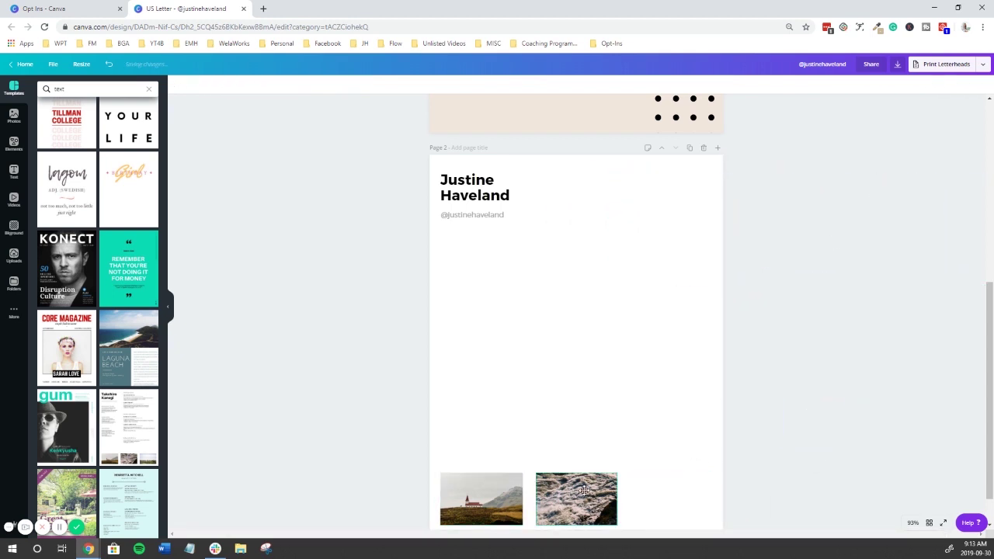
left_click_drag(582, 491, 819, 386)
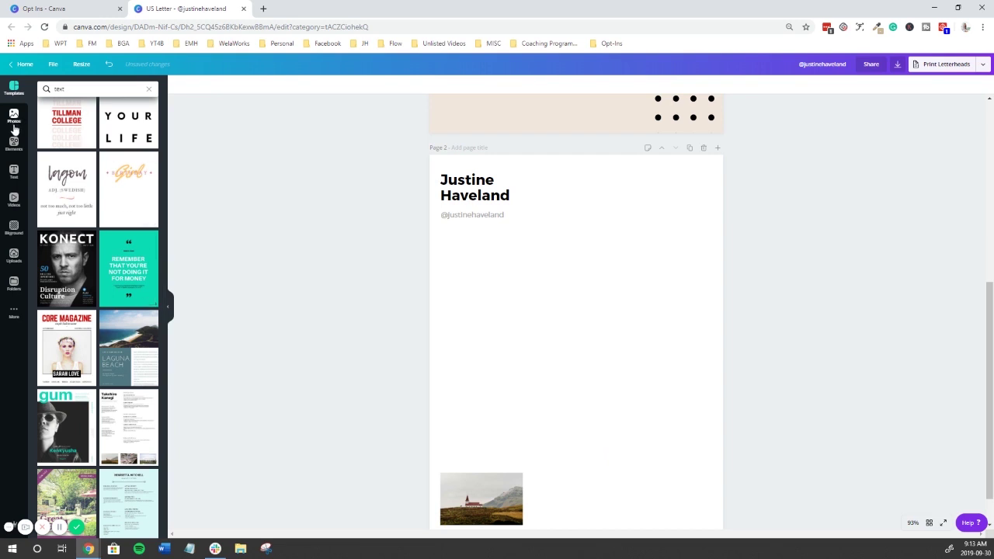
left_click(13, 171)
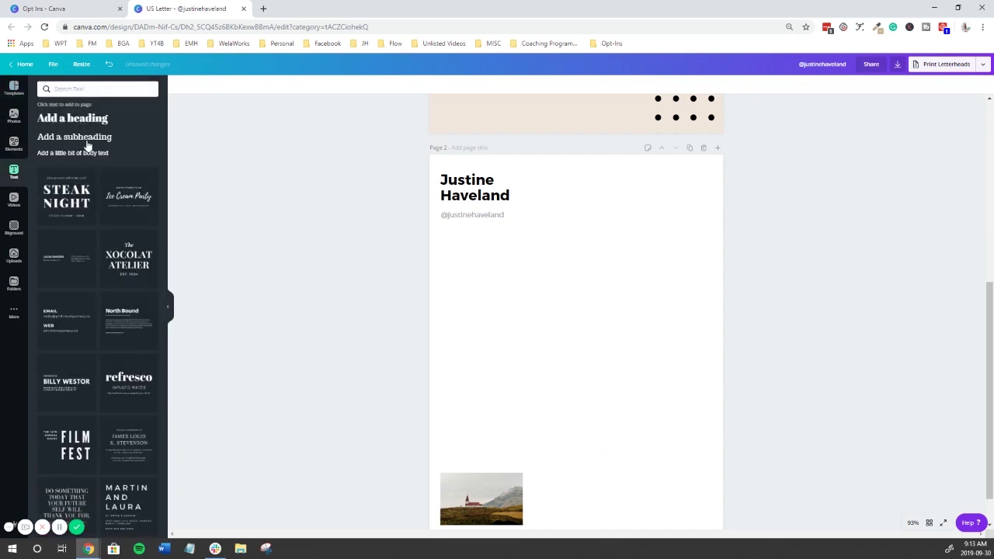
Add a body text box just below the name and fill it with stacked x lines
left_click(89, 153)
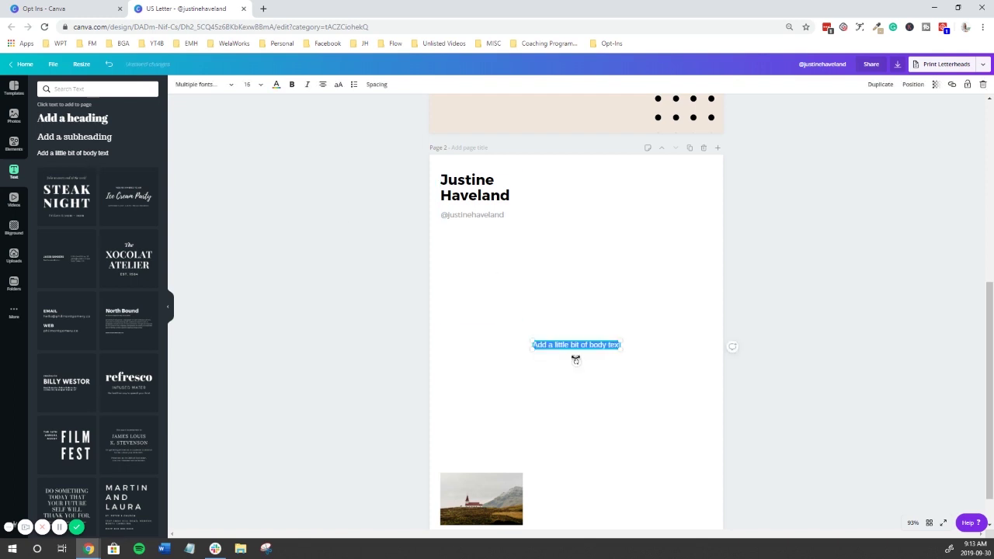
left_click_drag(588, 337, 517, 233)
double_click(525, 240)
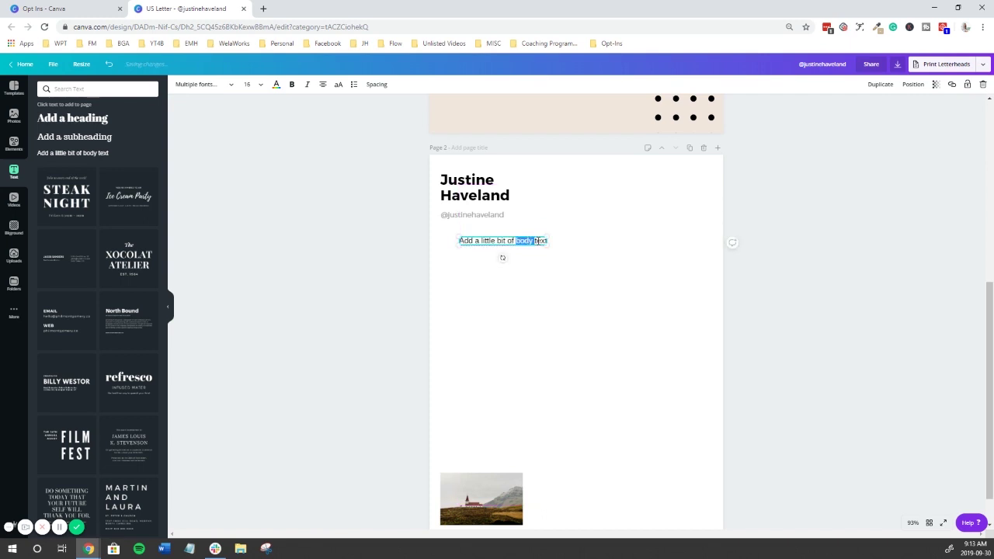
left_click(527, 248)
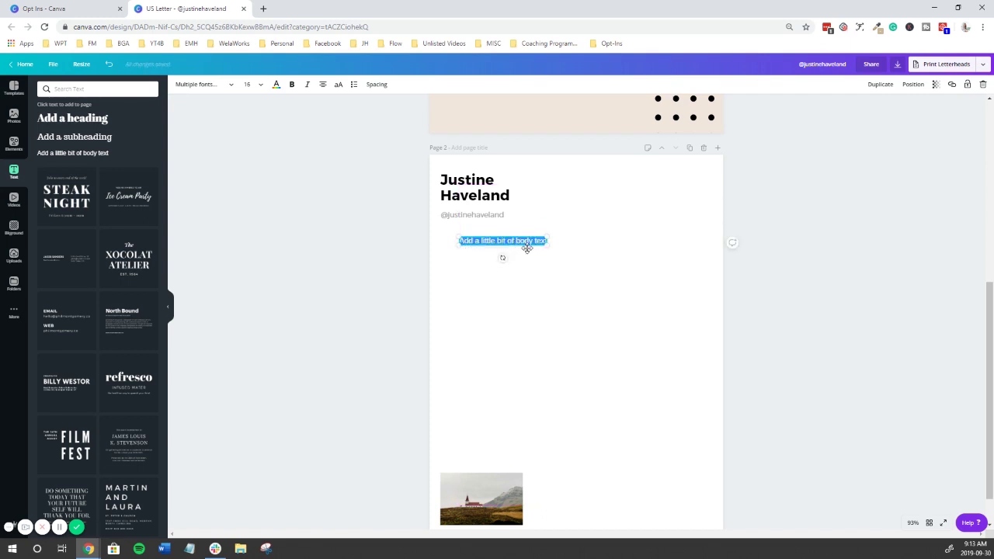
key("Return")
key("Return")
key("Return")
key("Return")
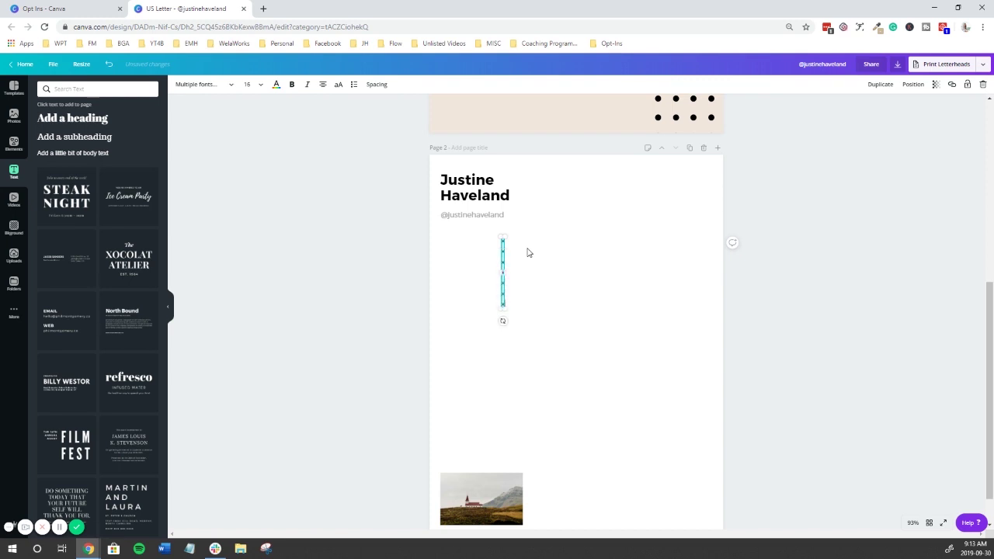
left_click(492, 266)
left_click(501, 268)
Widen the x box, left-align it and line it up with the name
left_click_drag(528, 272, 558, 289)
left_click(323, 84)
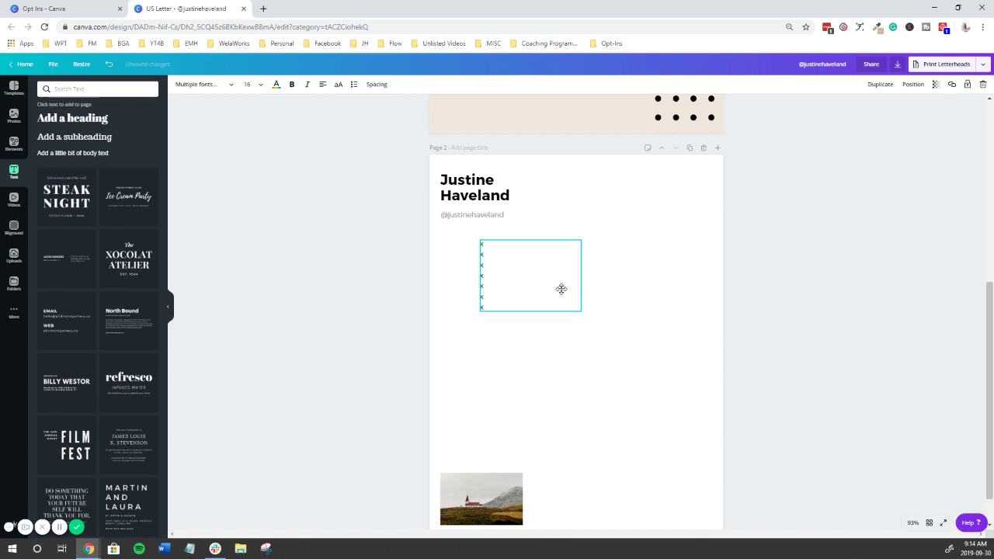
left_click_drag(560, 289, 561, 289)
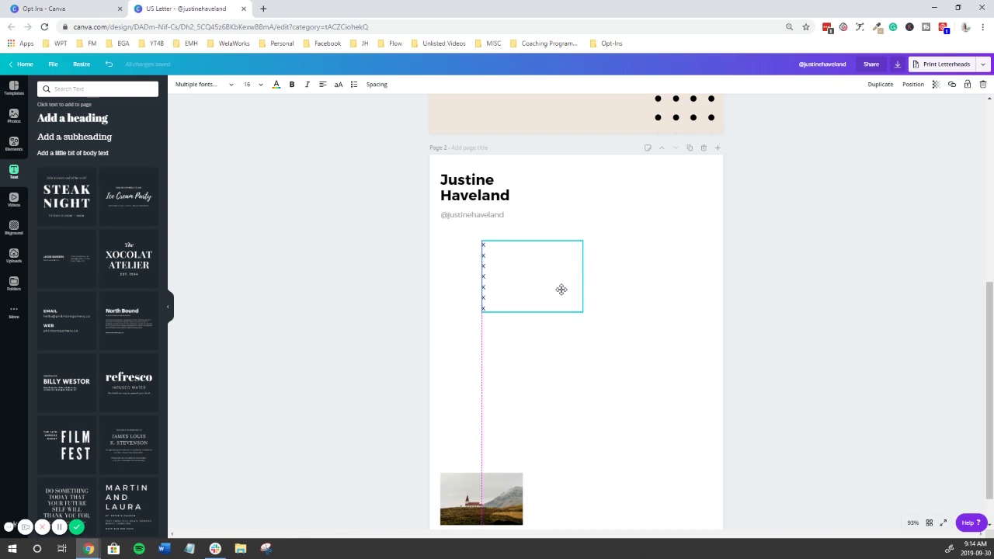
left_click_drag(560, 289, 561, 289)
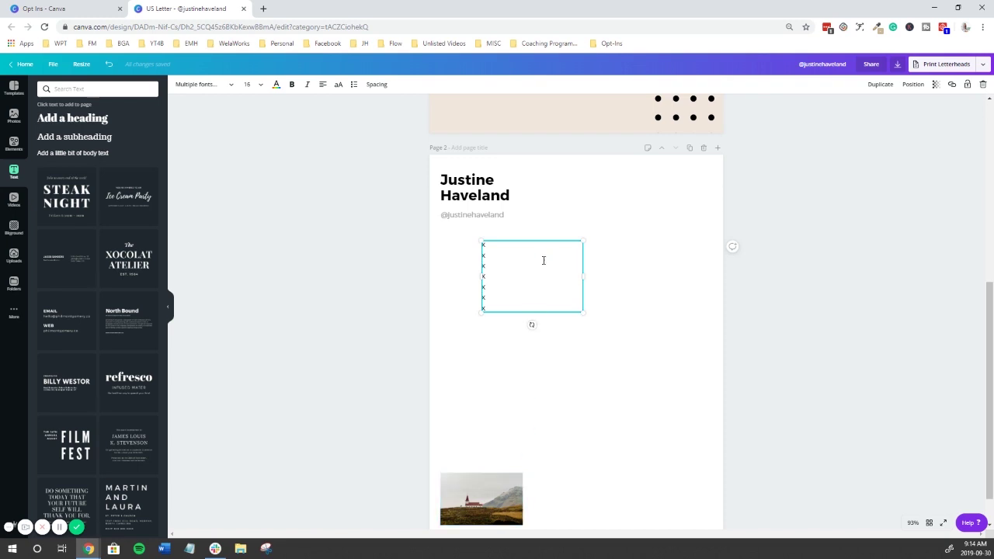
Duplicate the x column to its right, then select the original's first line for the 'Hey There!' greeting
left_click(762, 269)
left_click(542, 273)
left_click(879, 84)
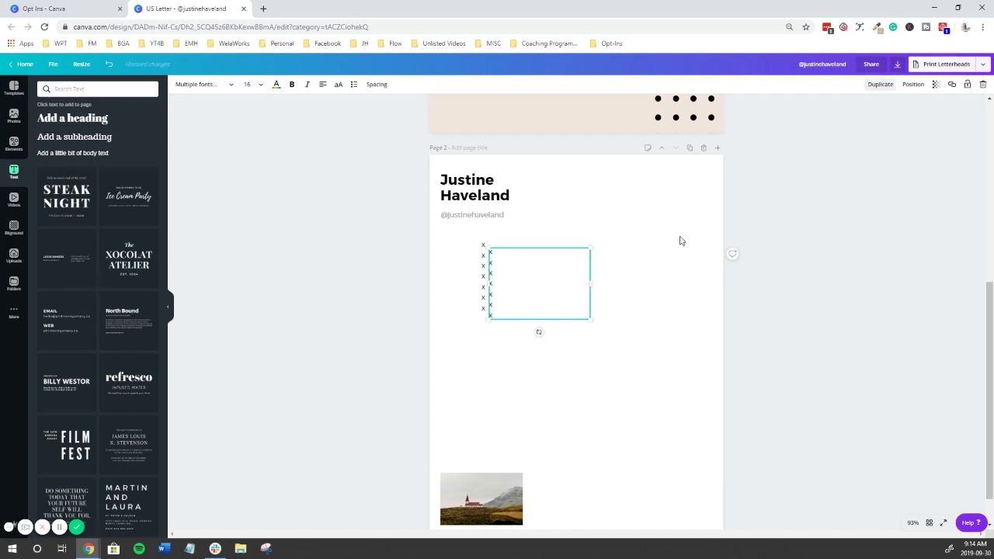
left_click_drag(544, 262, 637, 265)
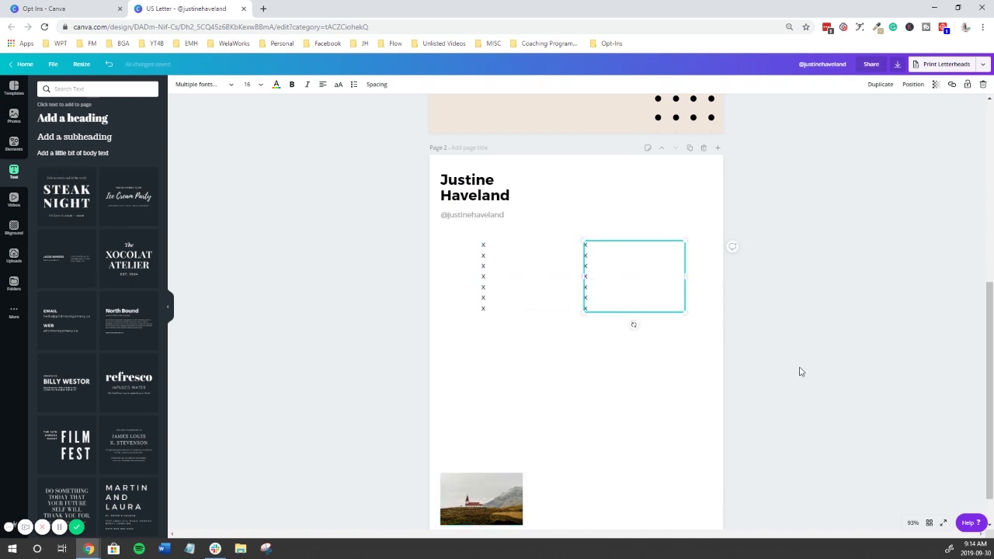
scroll(803, 369, "down", 1)
left_click(495, 206)
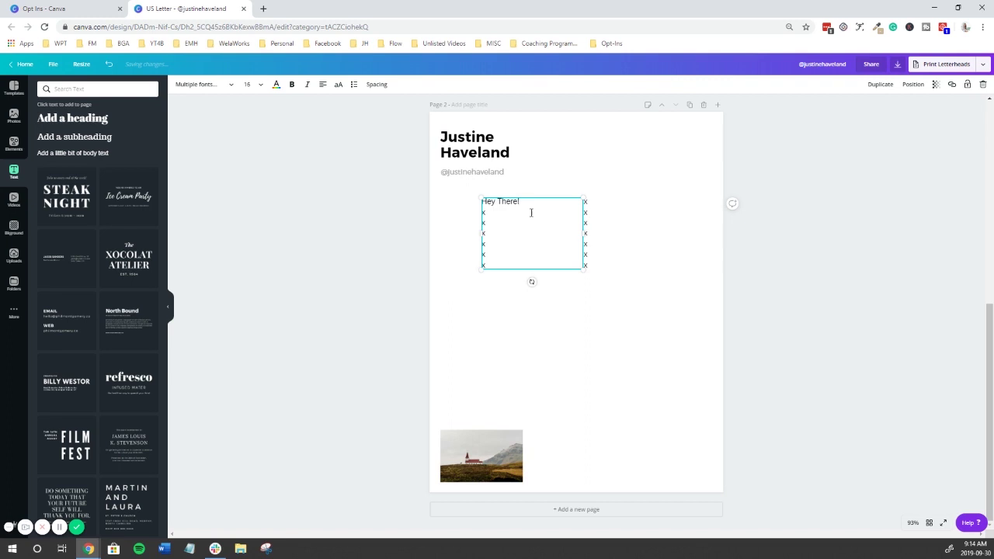
left_click_drag(531, 212, 487, 204)
Set the greeting to the uploaded handwriting font at size 50
left_click(235, 84)
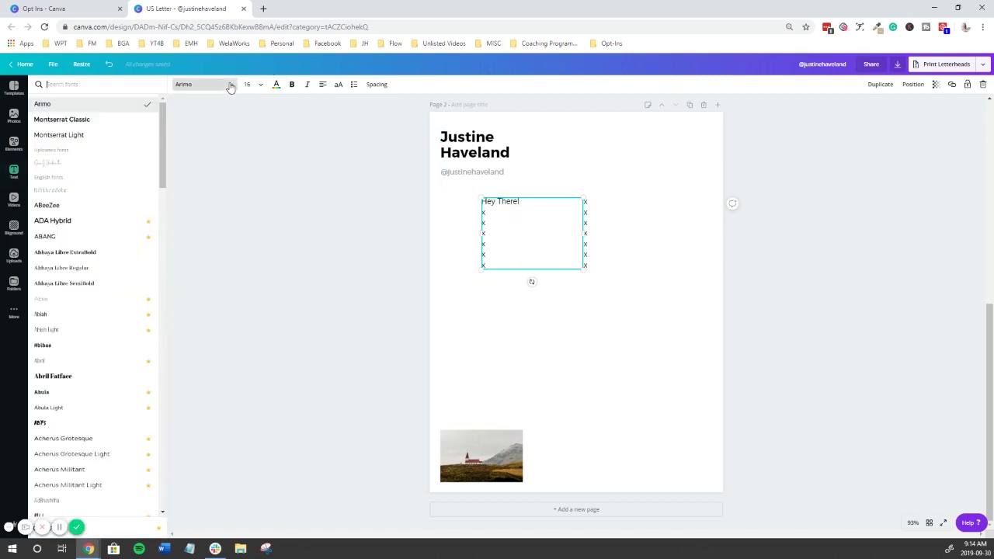
left_click(79, 167)
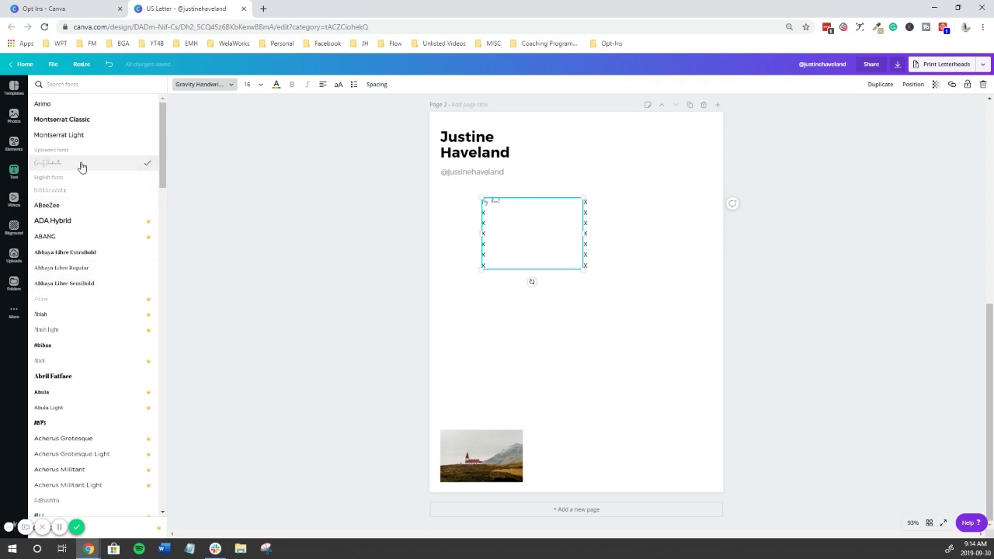
left_click(249, 84)
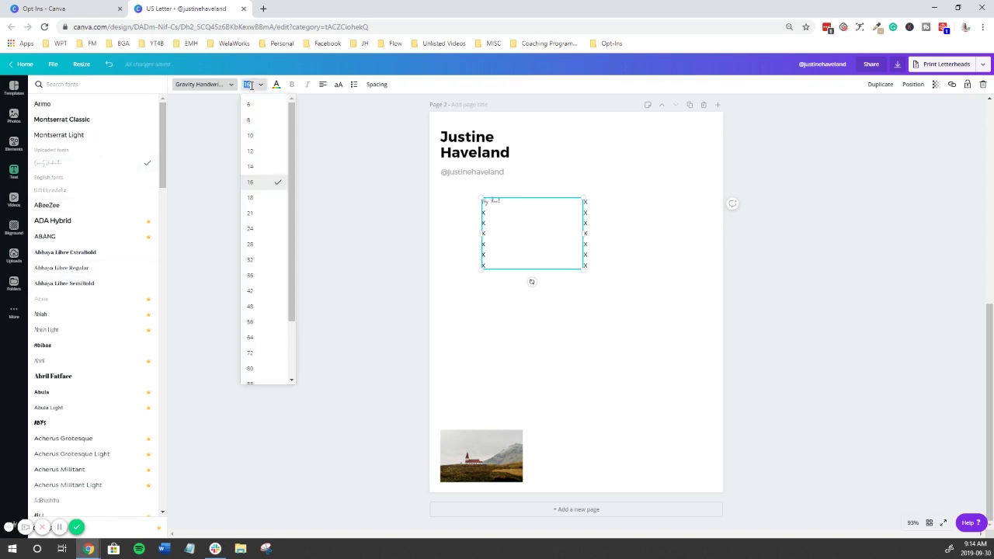
type("50")
key("Return")
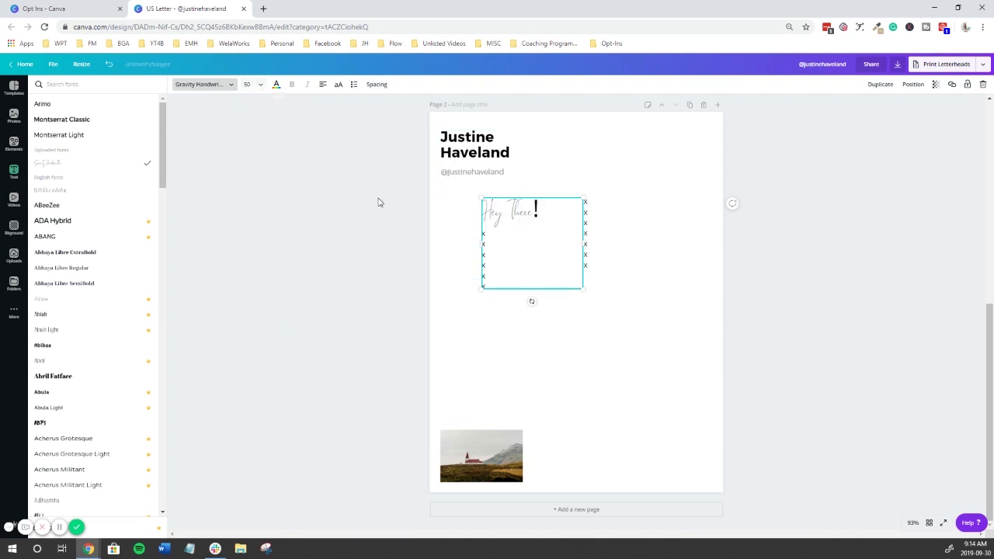
key("Escape")
Remove the last landscape photo from page 2
double_click(542, 219)
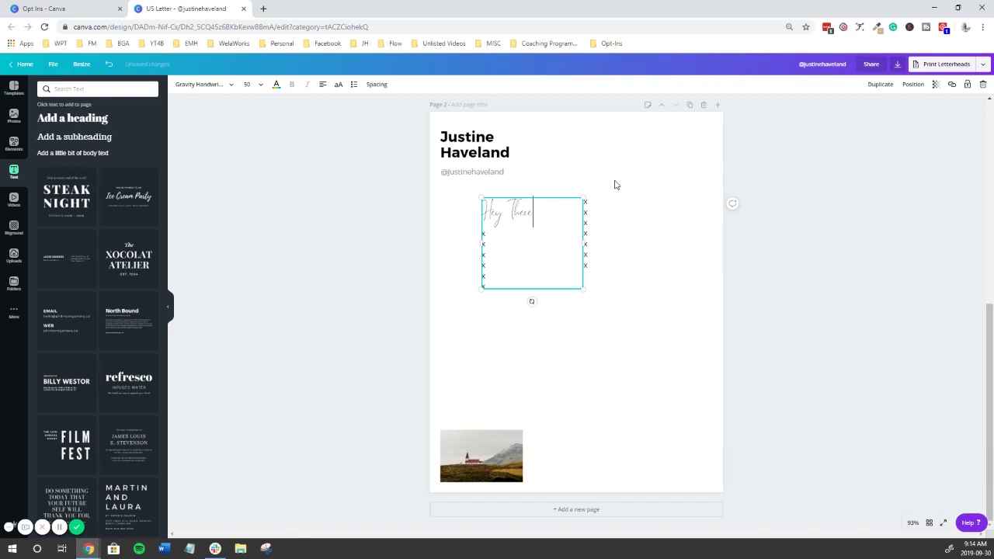
left_click(642, 219)
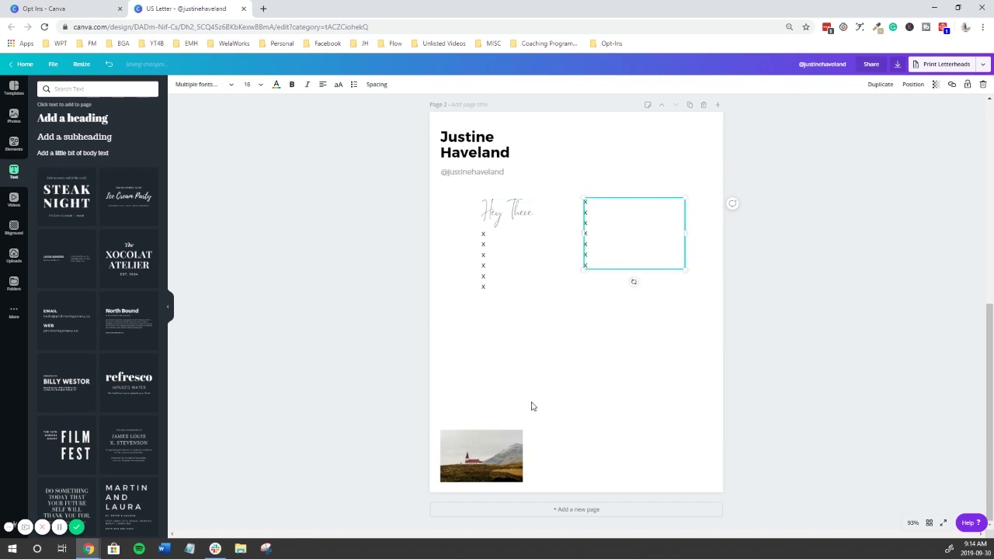
left_click_drag(494, 454, 863, 342)
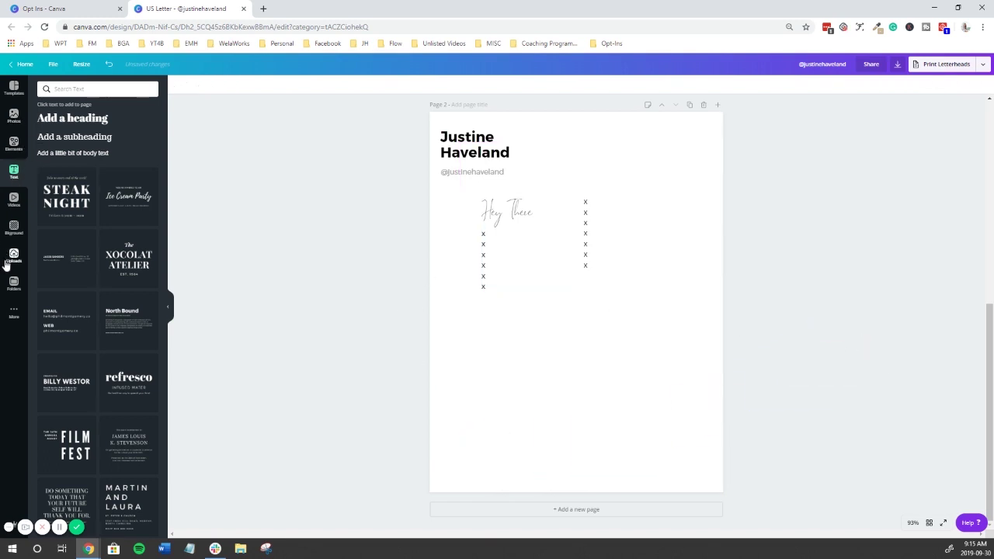
Add a circle frame and fill it with an uploaded portrait photo
left_click(13, 145)
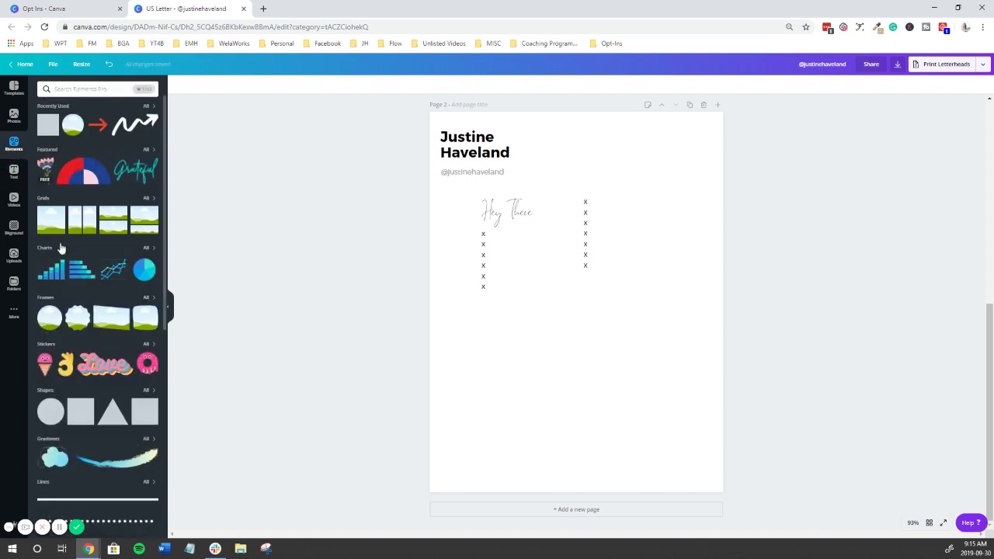
left_click(49, 317)
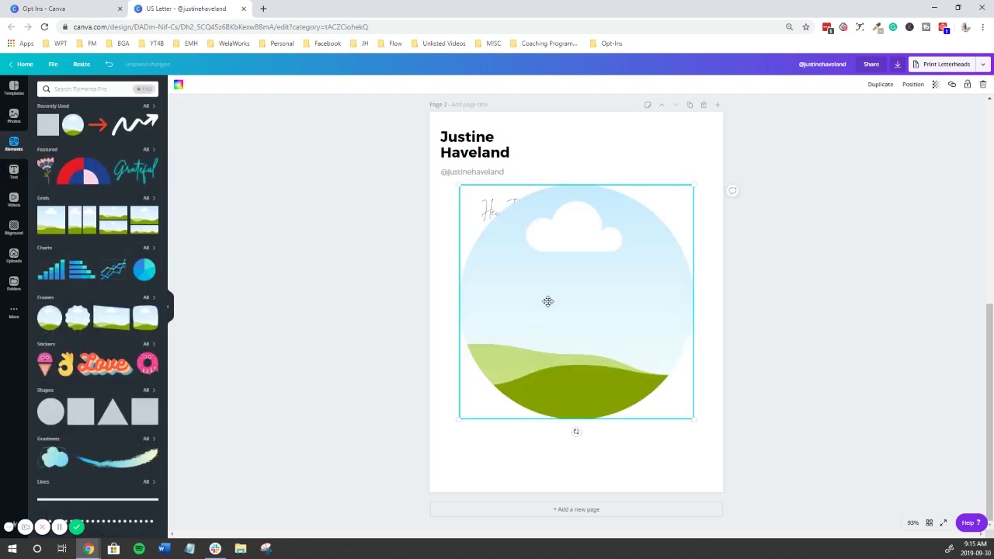
left_click(14, 116)
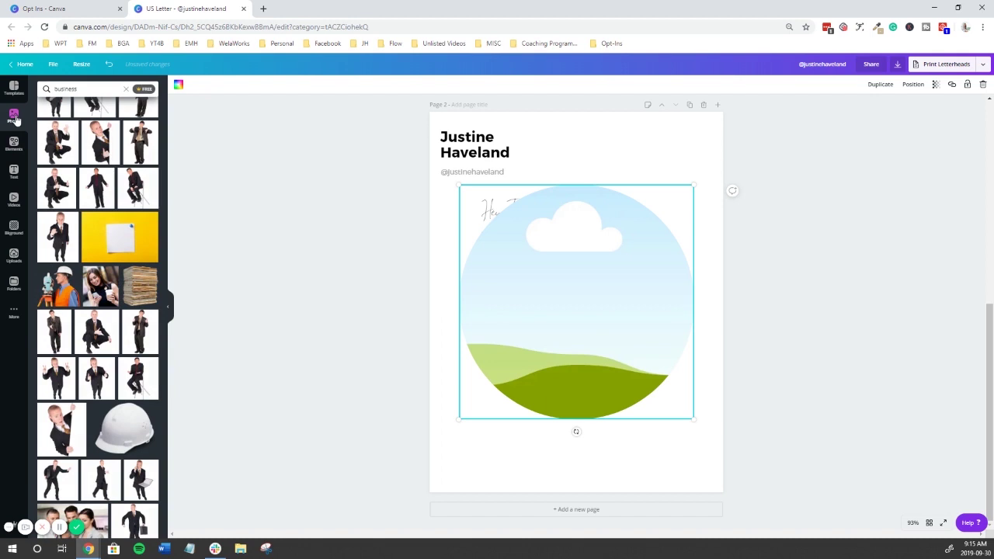
left_click(14, 256)
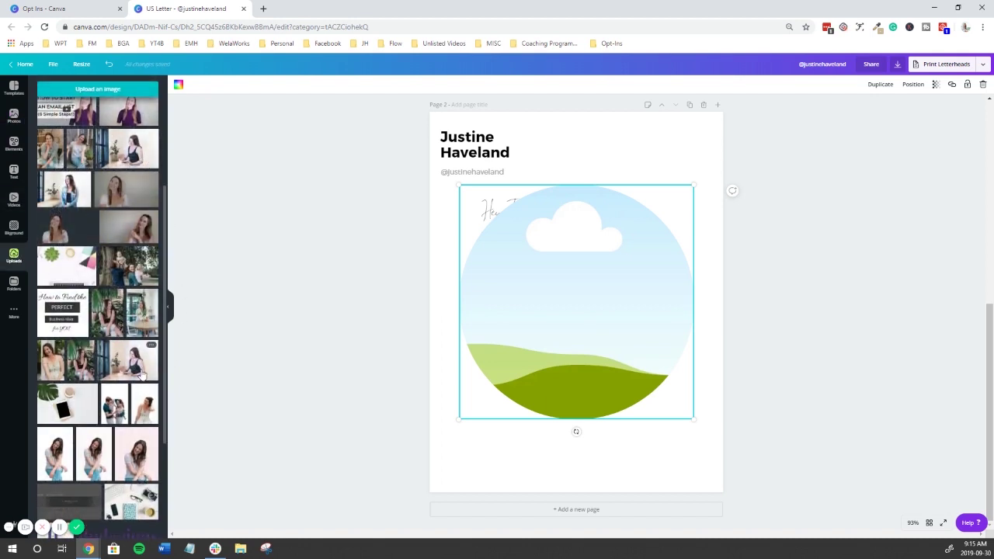
scroll(143, 373, "up", 3)
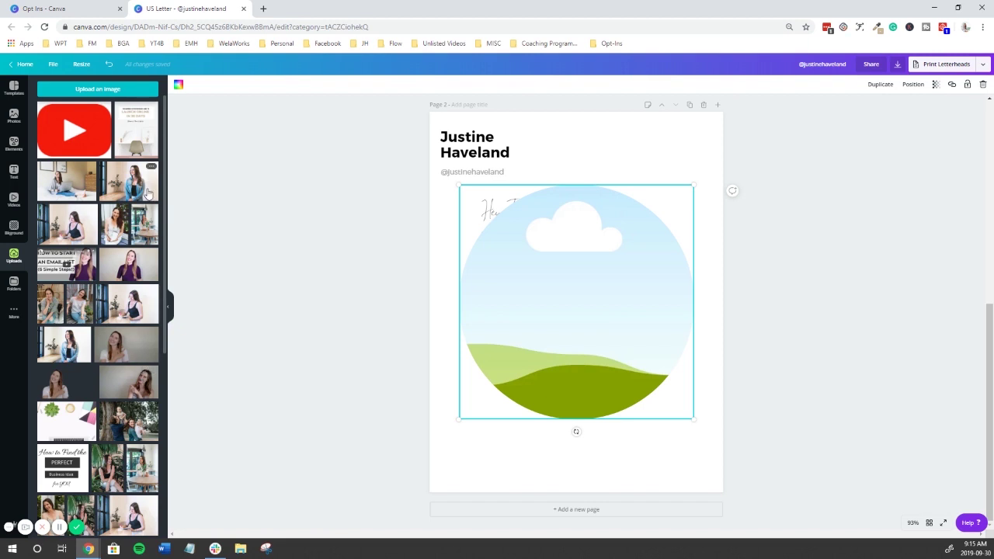
left_click_drag(147, 193, 669, 269)
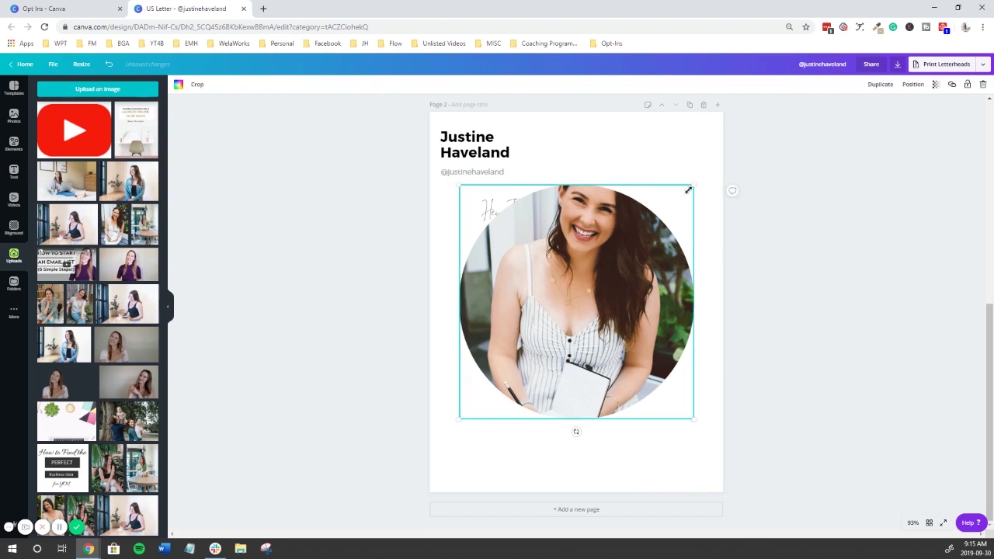
Shrink the circular portrait toward the page bottom and adjust the photo's crop inside it
left_click_drag(688, 190, 556, 423)
double_click(482, 394)
left_click(584, 364)
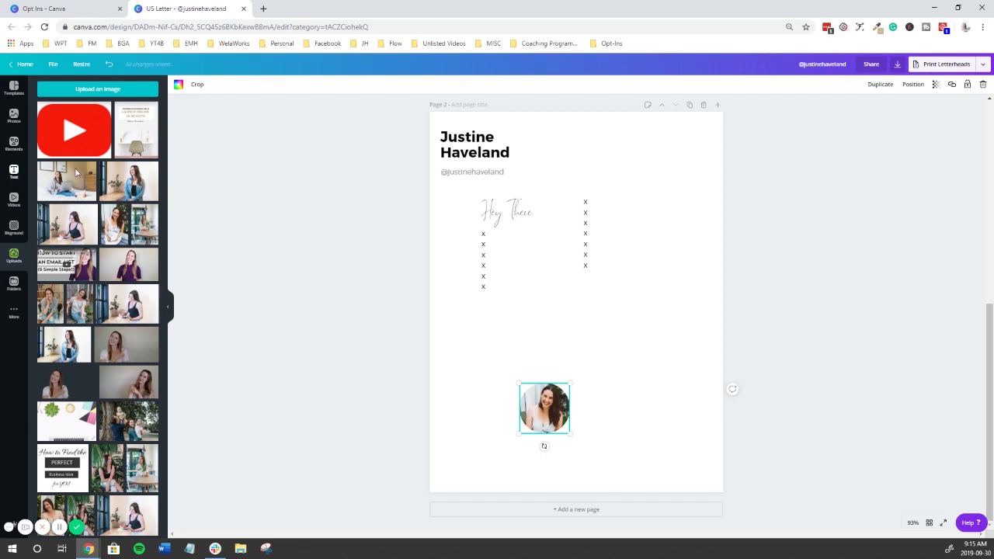
Add a subheading with the creator's name and founder title at font size 12
left_click(13, 171)
left_click(91, 141)
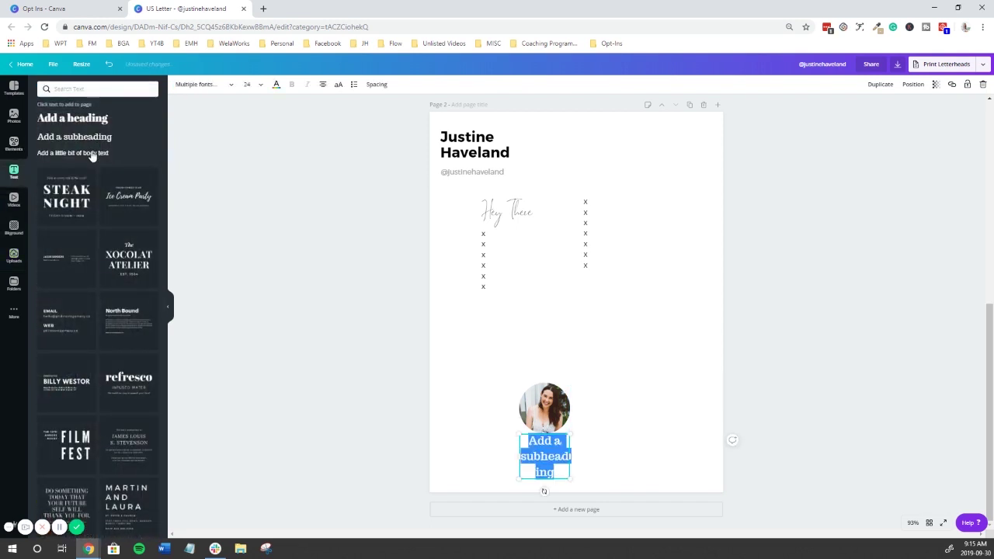
type("Justine Havela")
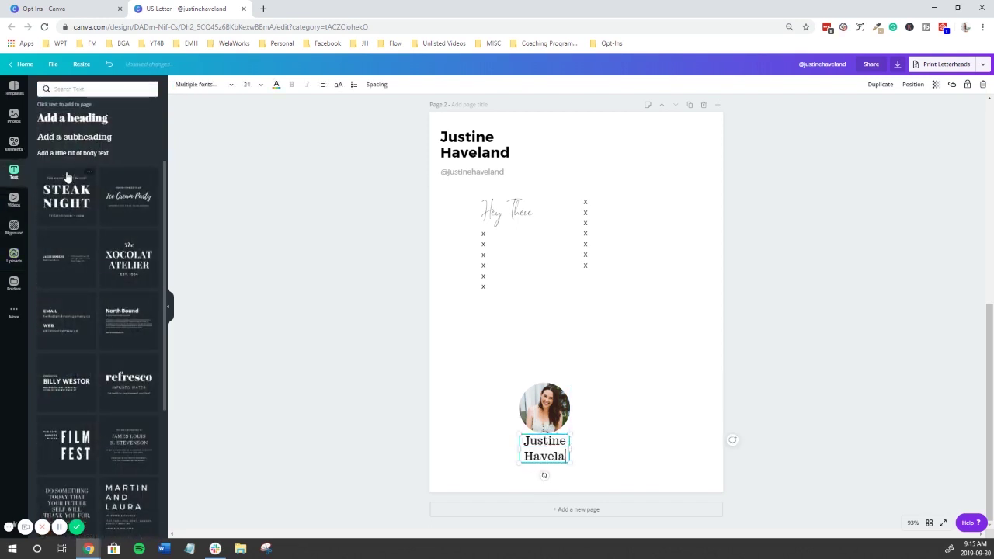
type("nd")
key("Return")
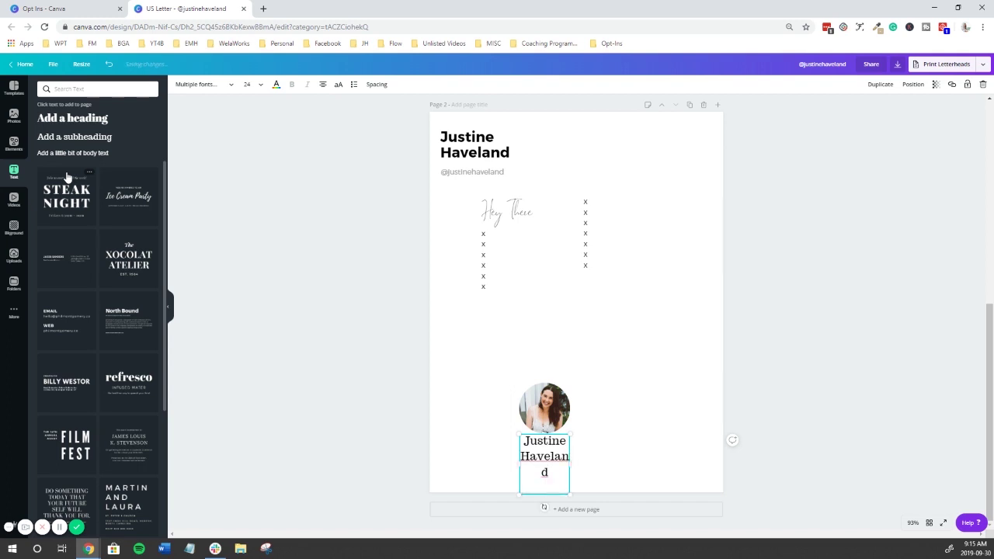
type("Founder of ")
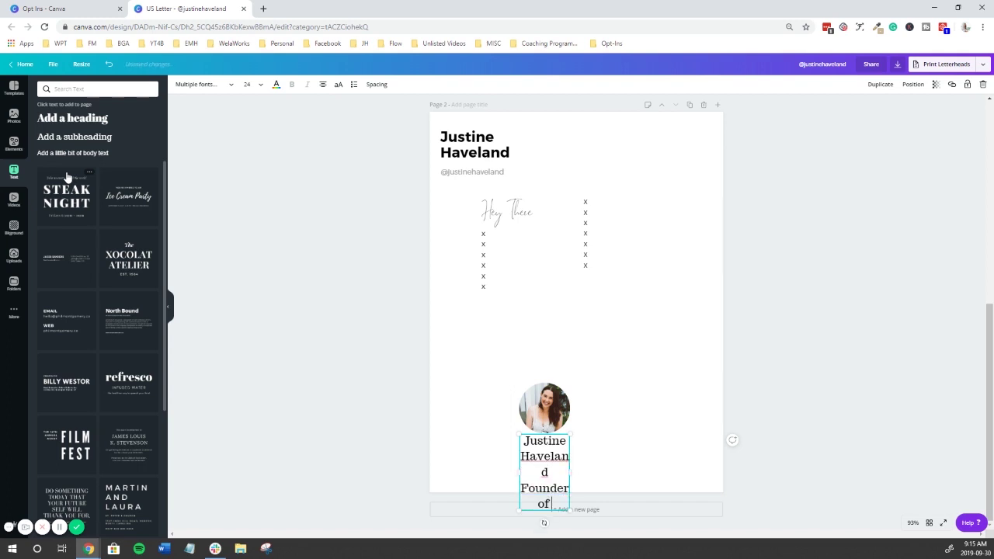
type("welaworks.com")
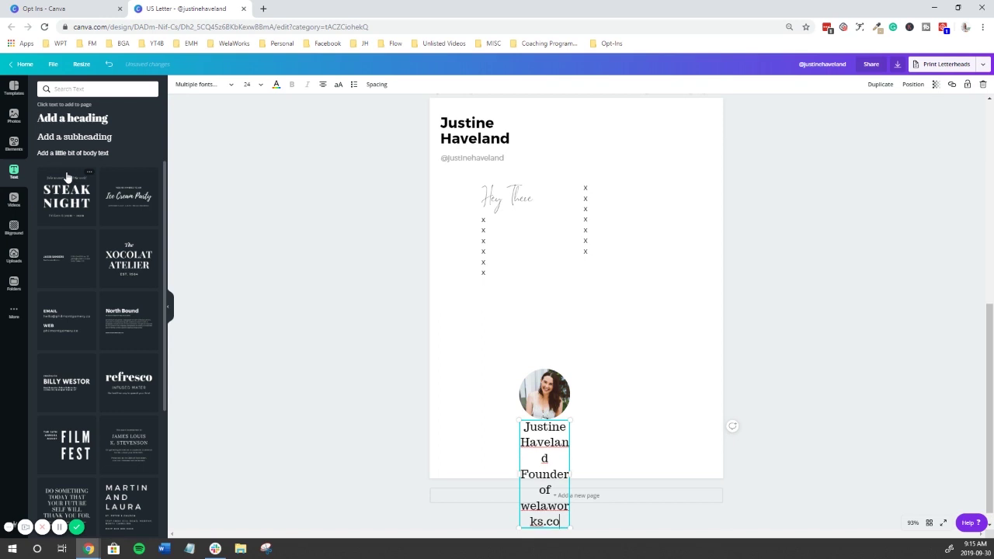
left_click(249, 84)
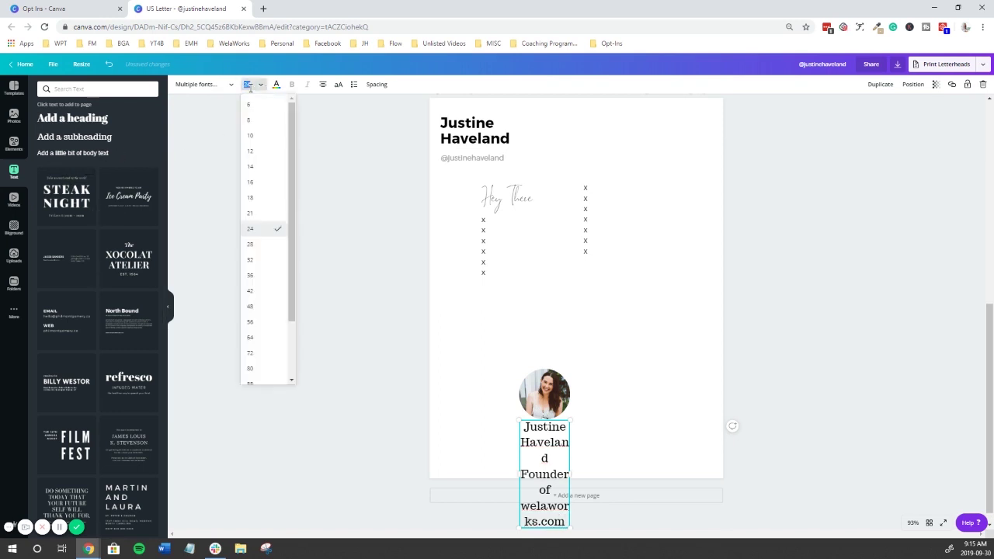
type("12")
key("Return")
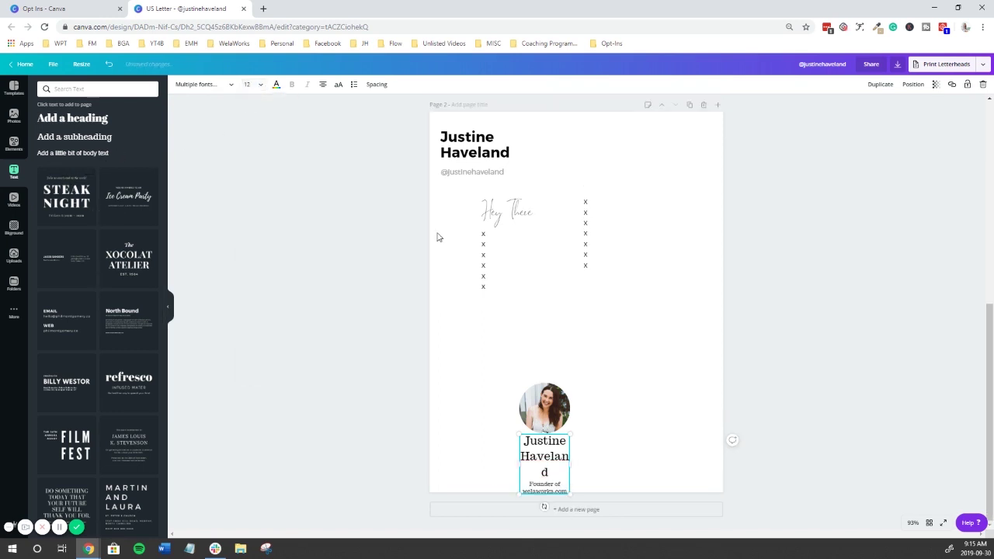
Give the whole caption one size, widen it and left-align it beside the portrait
left_click(646, 449)
left_click(544, 458)
key("ctrl+a")
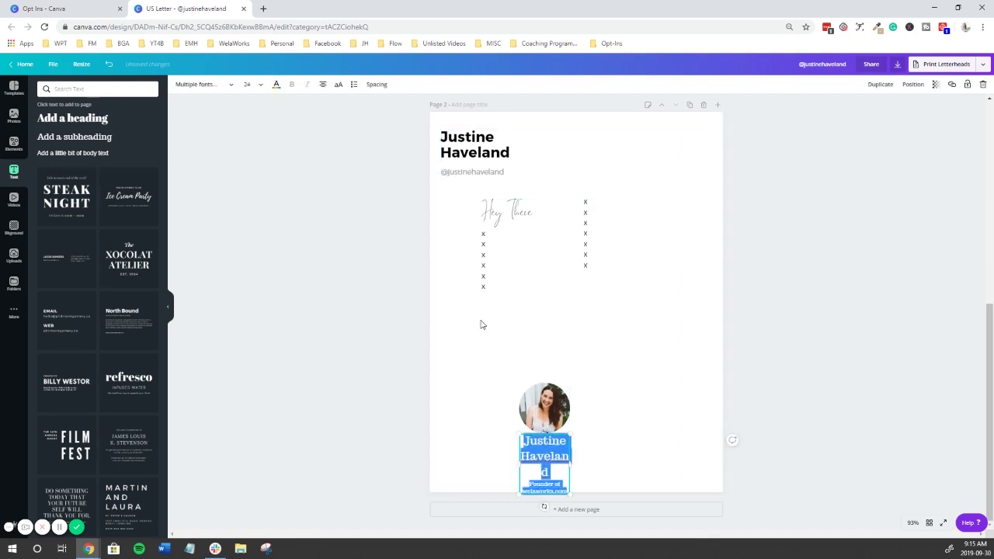
left_click(247, 84)
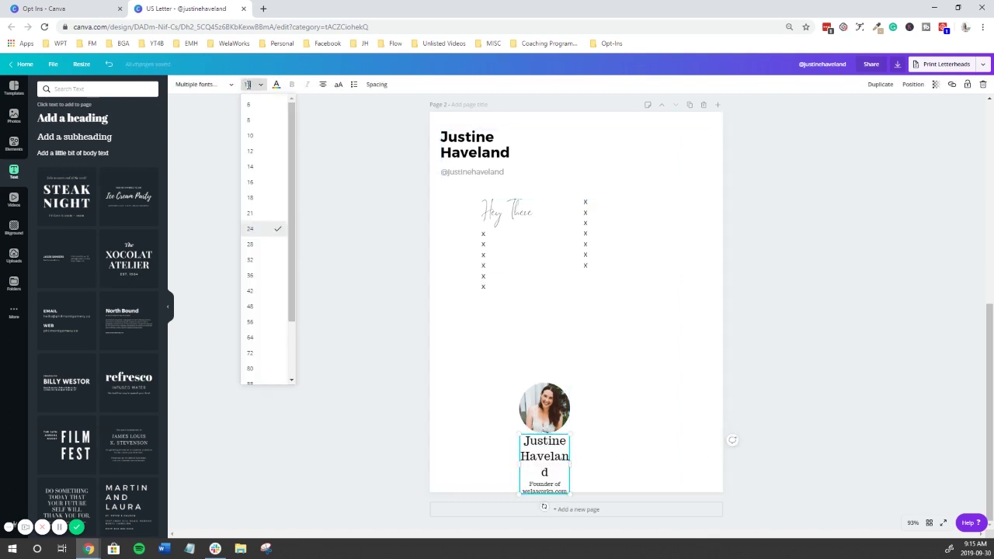
key("Return")
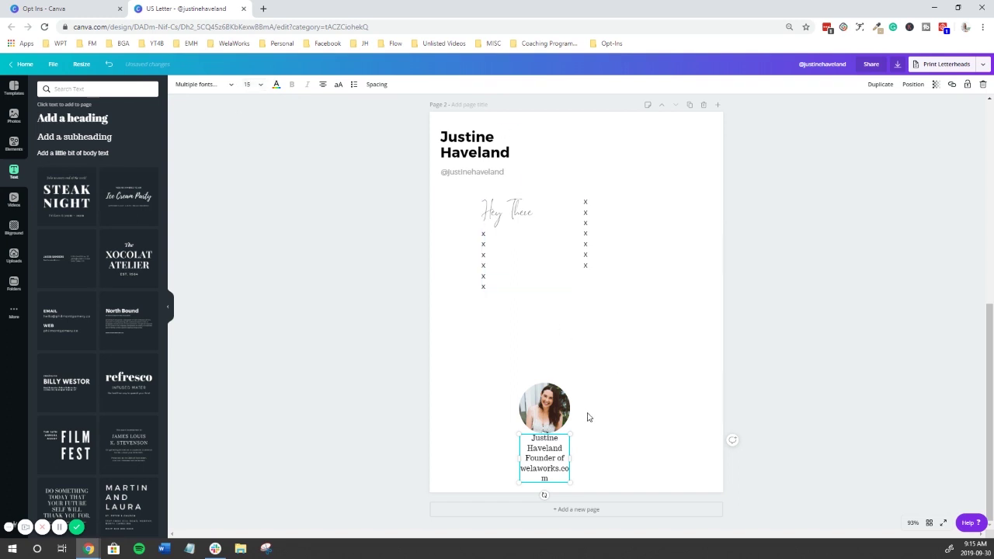
left_click_drag(576, 456, 621, 426)
left_click(321, 84)
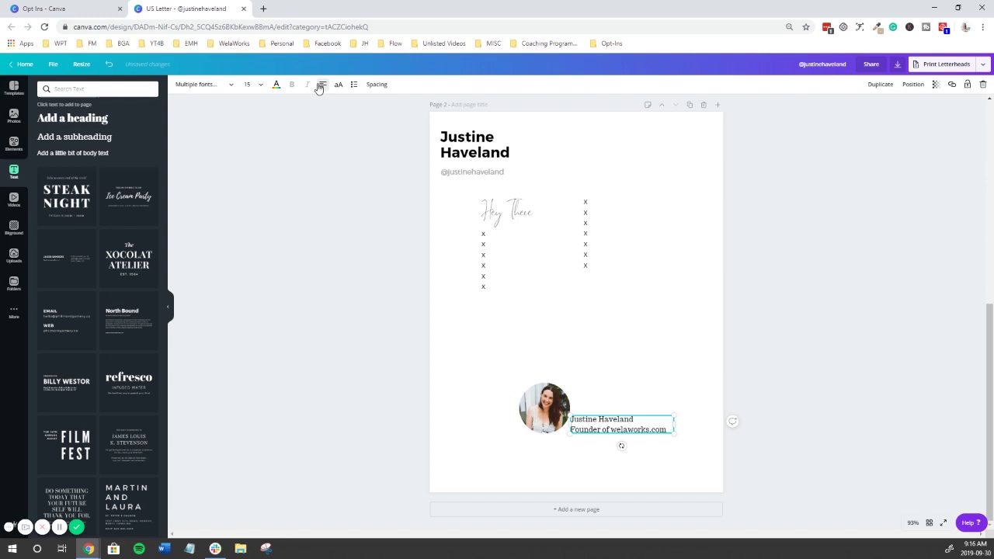
left_click(206, 86)
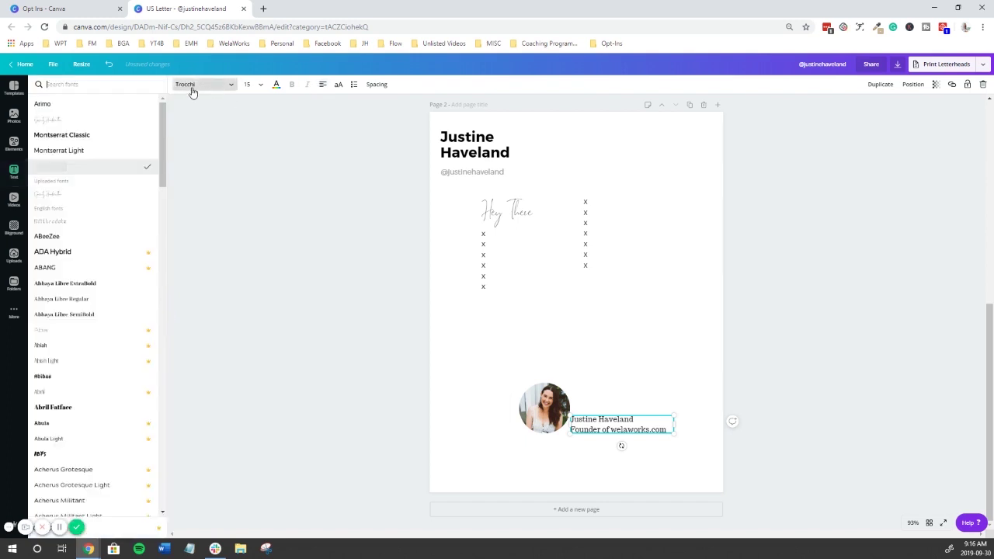
Extend the right x column with more x's and an 'xx' sign-off with the creator's first name
left_click(609, 265)
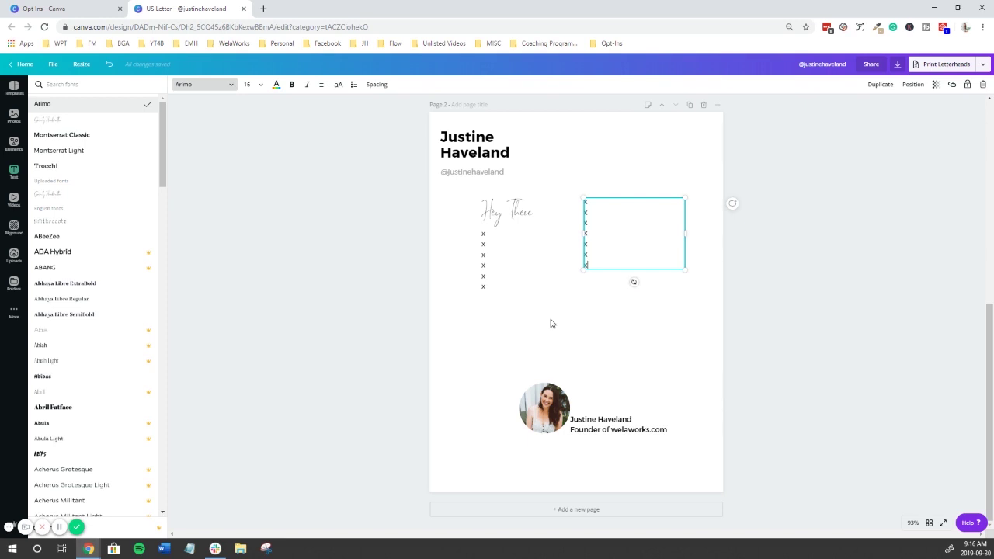
type("x x x x x x x")
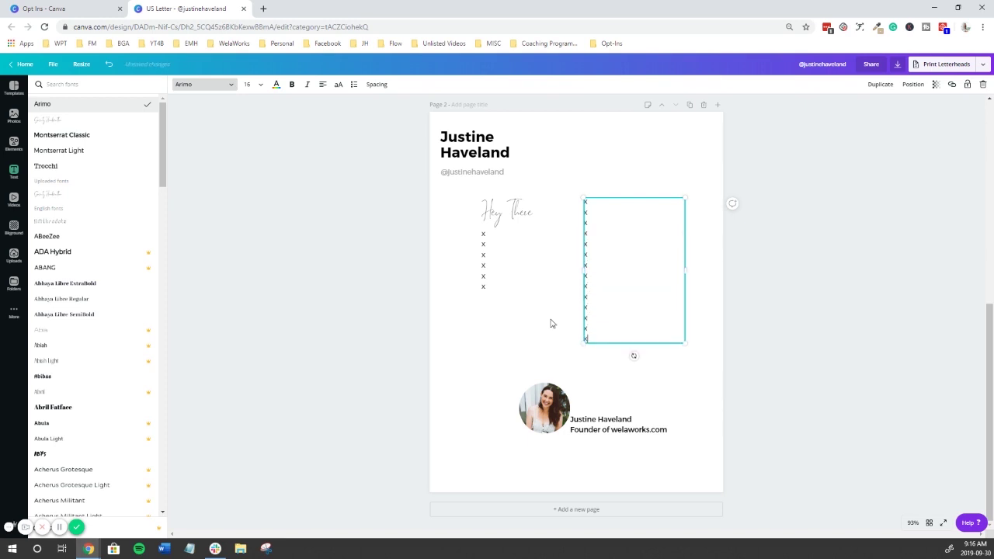
key("Return")
key("Return")
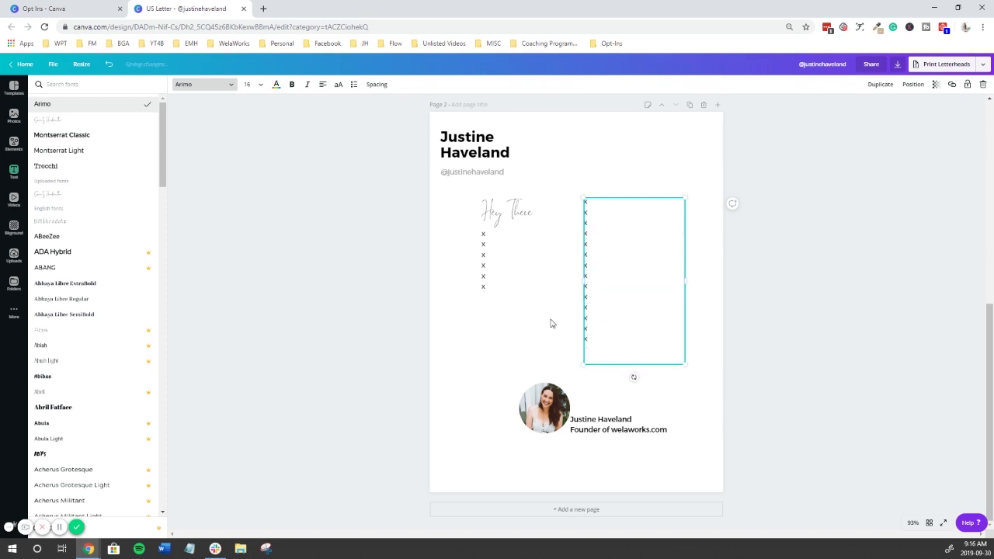
type("xx")
key("Return")
type("Jus")
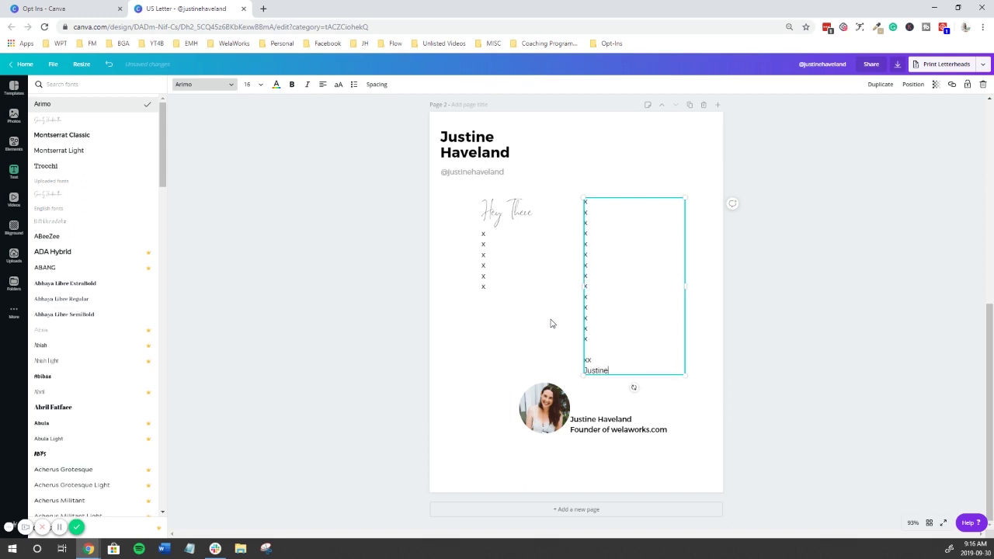
type("tine")
left_click(753, 346)
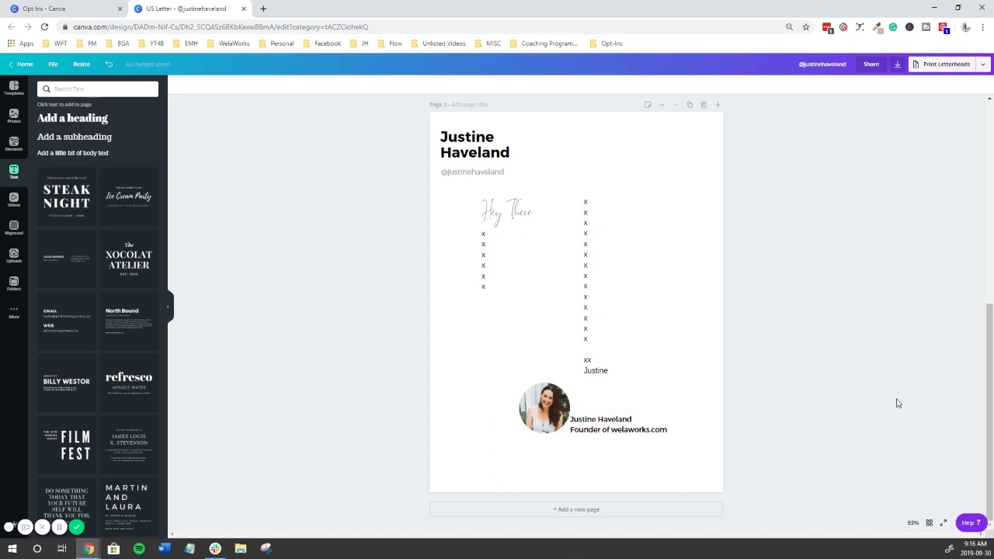
left_click(613, 422)
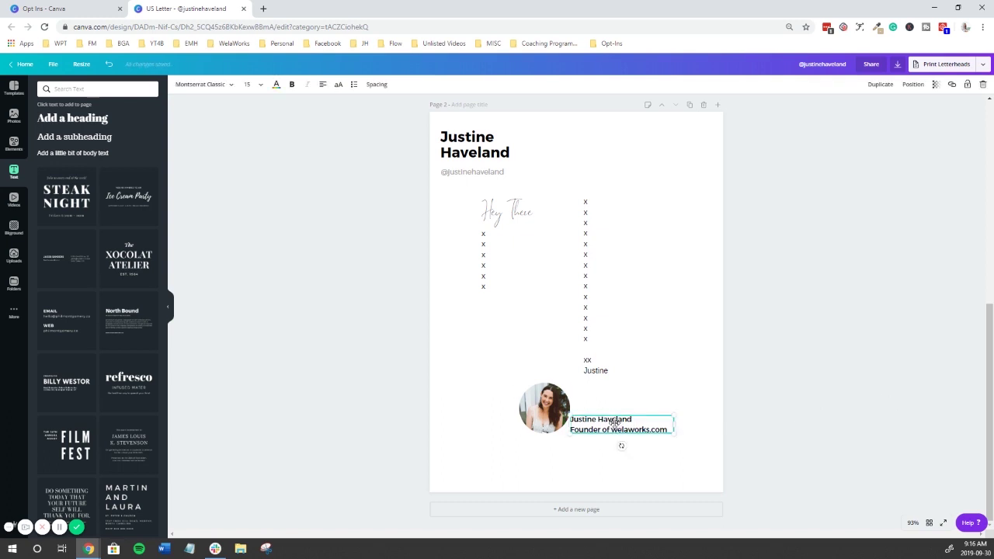
Add a blank page 3 and open the template library
left_click(235, 96)
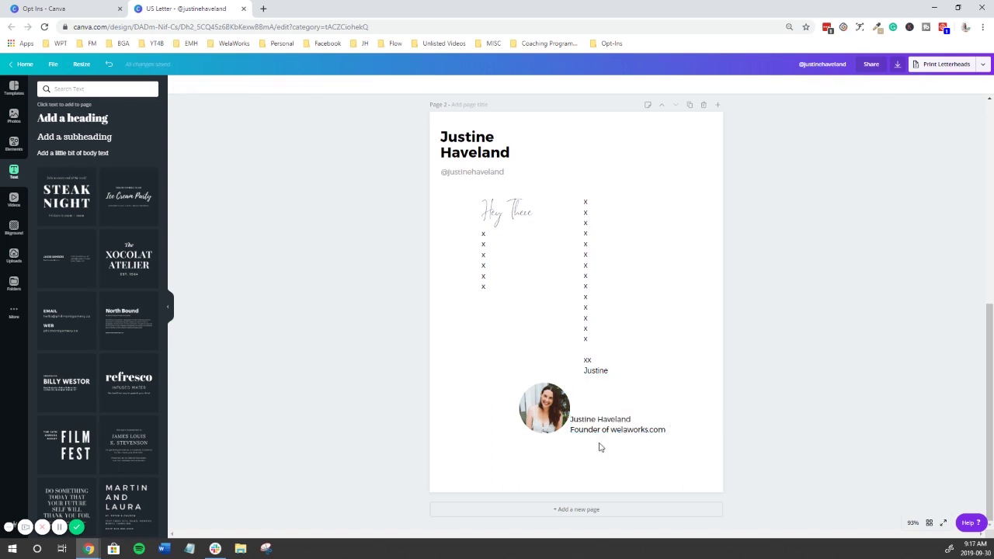
left_click(584, 513)
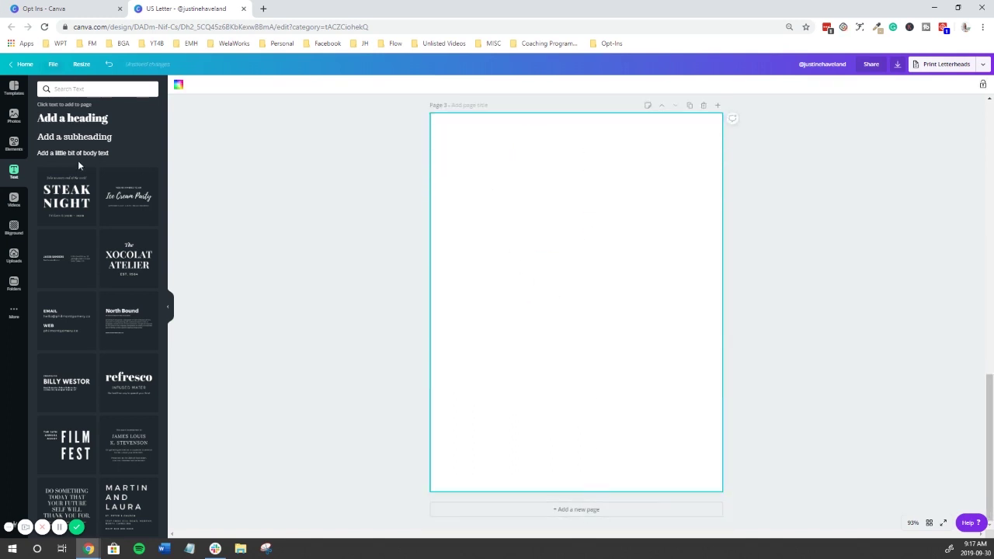
left_click(12, 93)
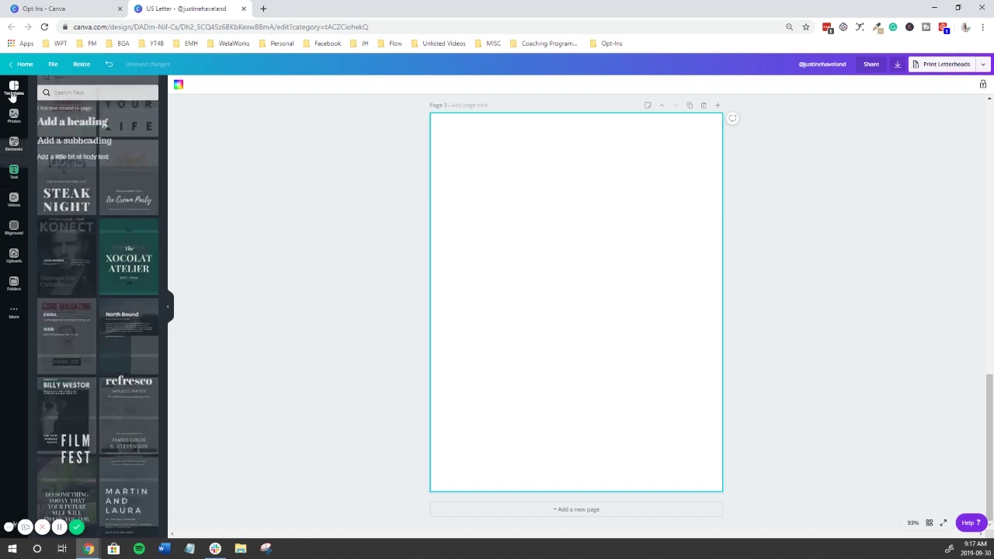
scroll(115, 253, "down", 3)
scroll(114, 252, "up", 2)
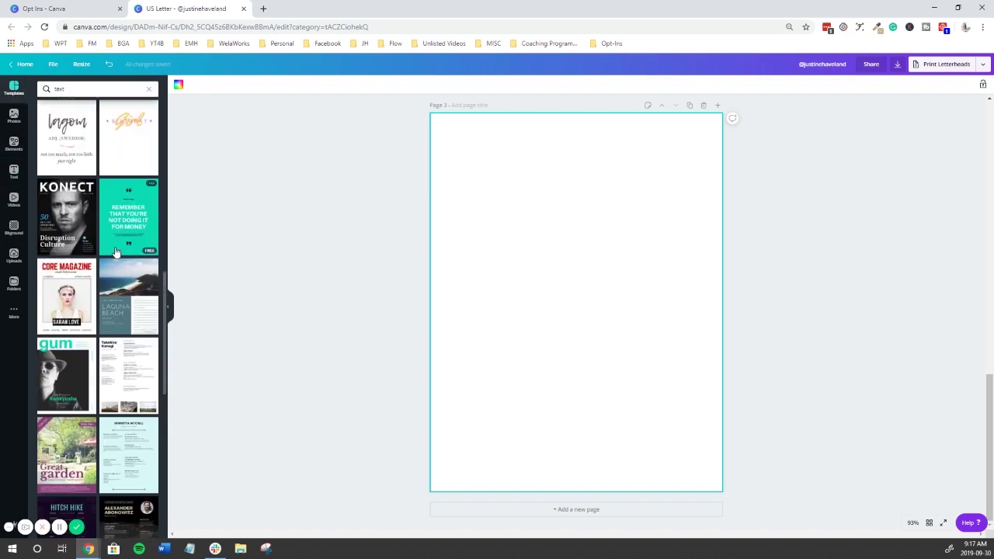
scroll(115, 252, "down", 1)
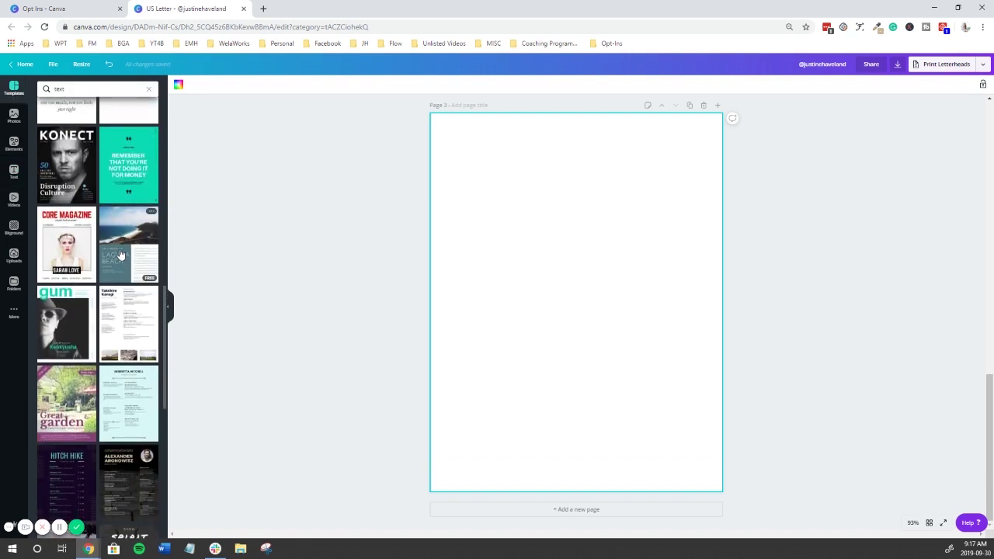
Replace the old template search with 'checklist' and browse the suggestions
left_click(13, 93)
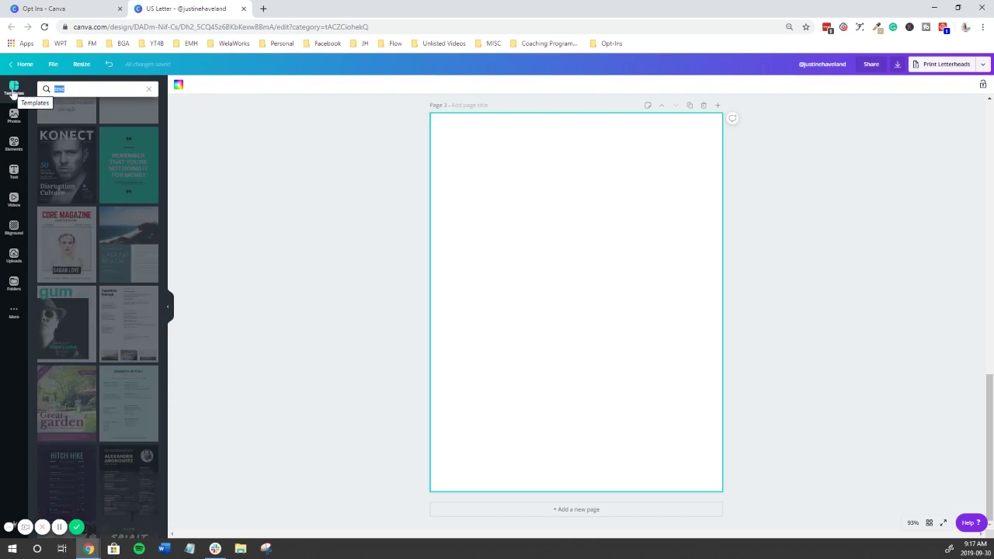
key("BackSpace")
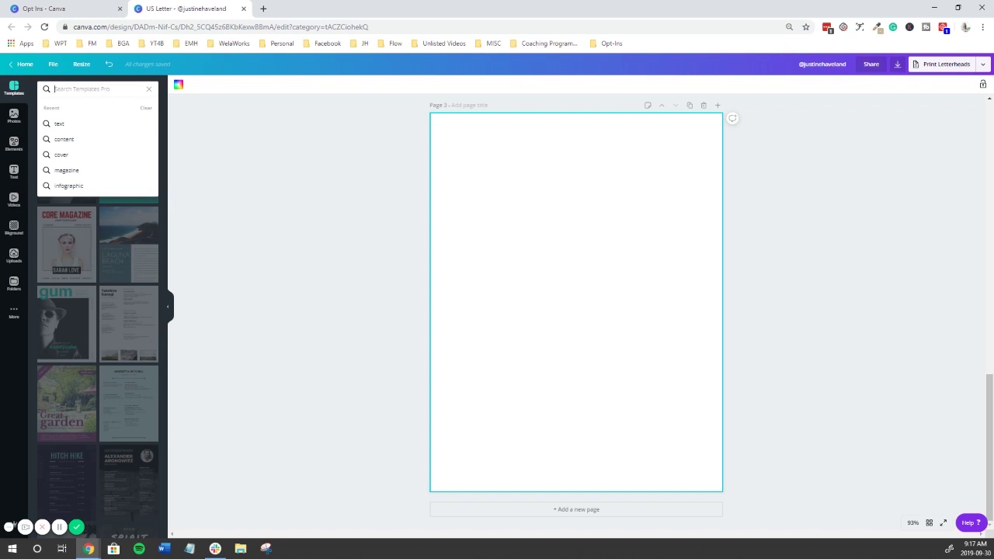
type("check")
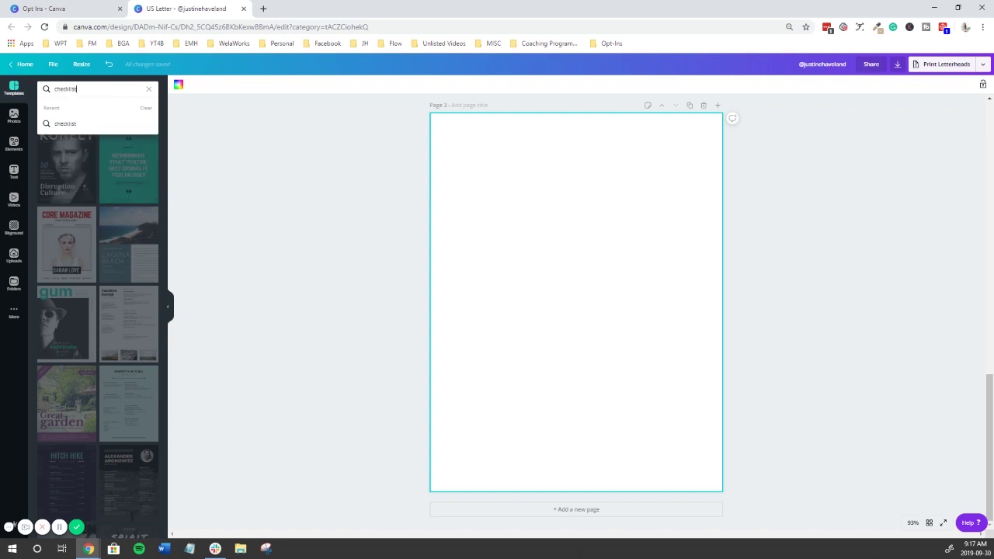
type("list")
key("Return")
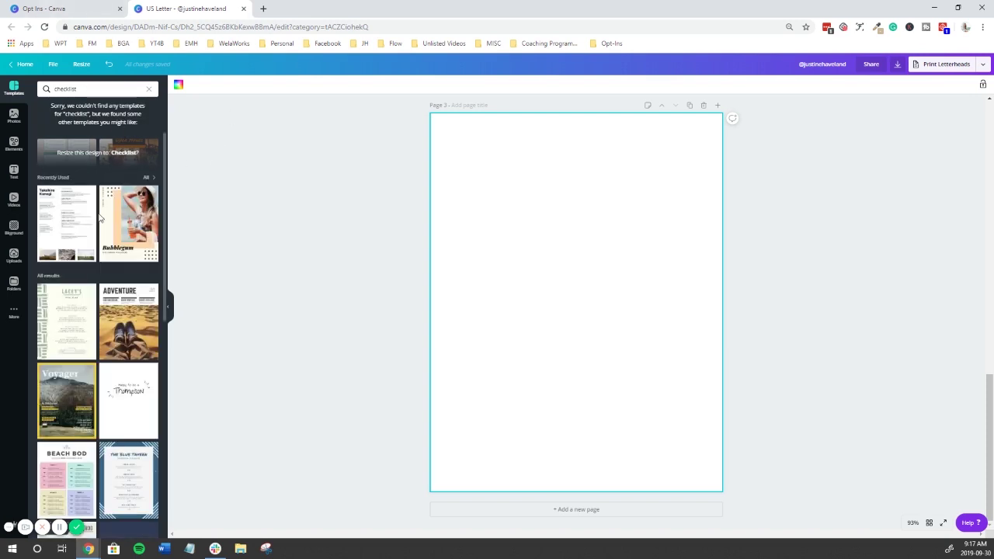
scroll(100, 218, "down", 3)
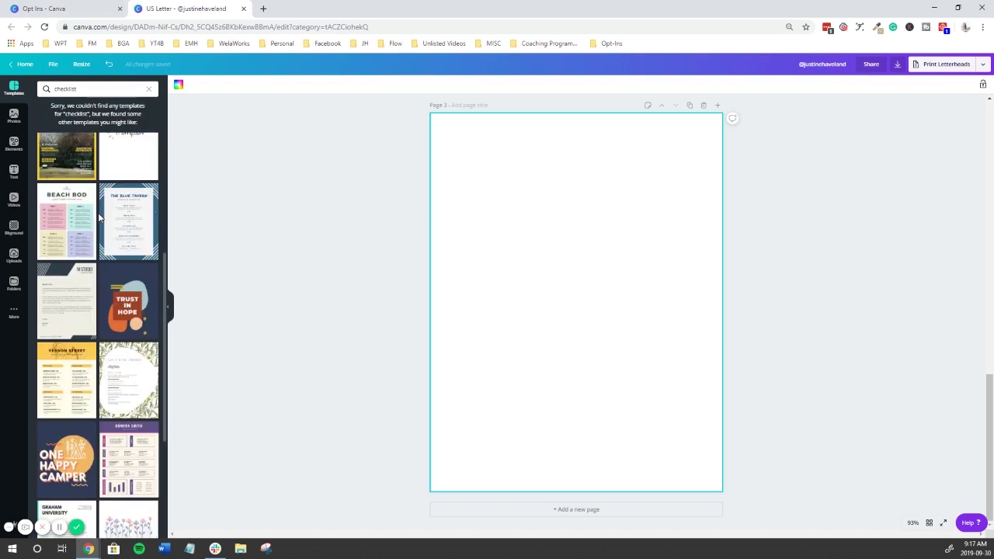
Apply the Beach Bod meal-plan template to page 3 and move its heading higher
left_click(59, 215)
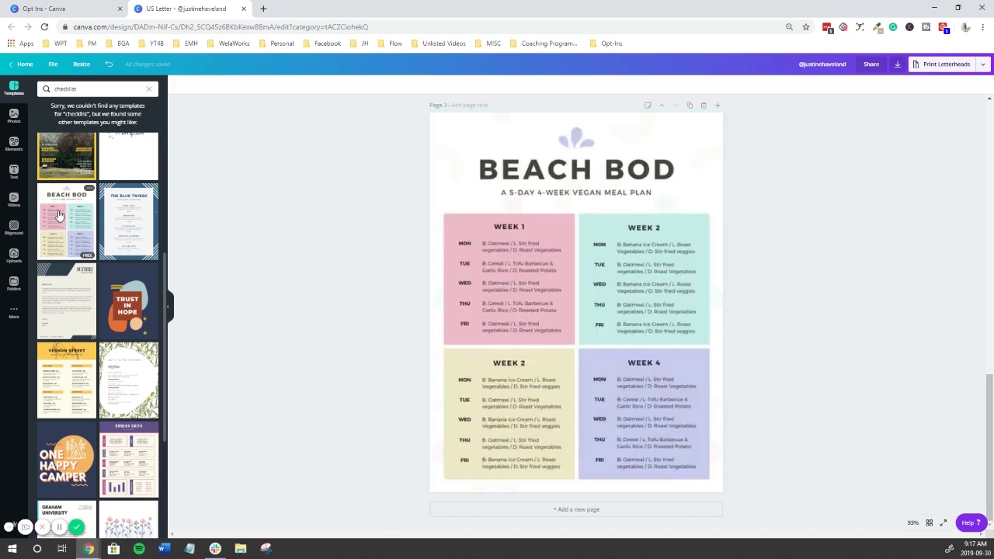
left_click(575, 139)
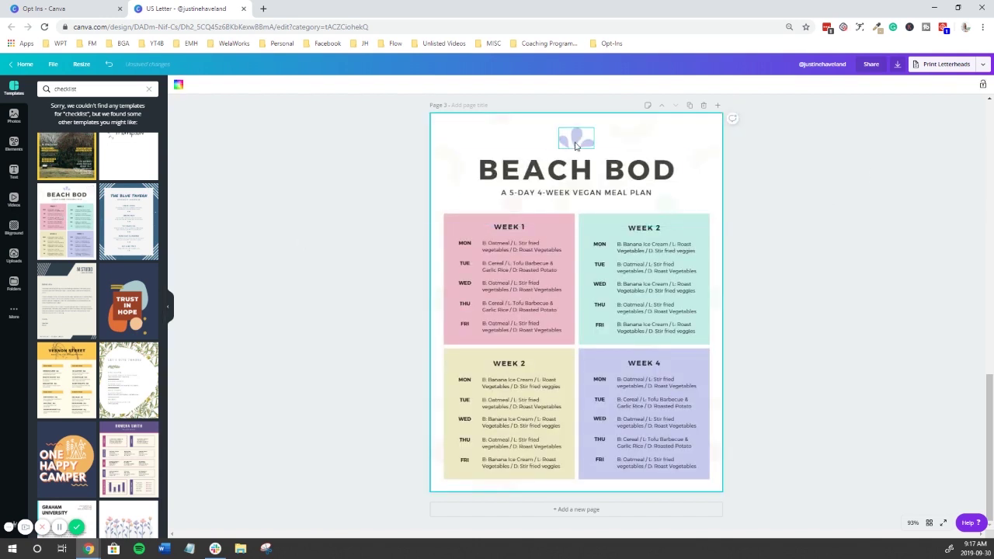
left_click(836, 149)
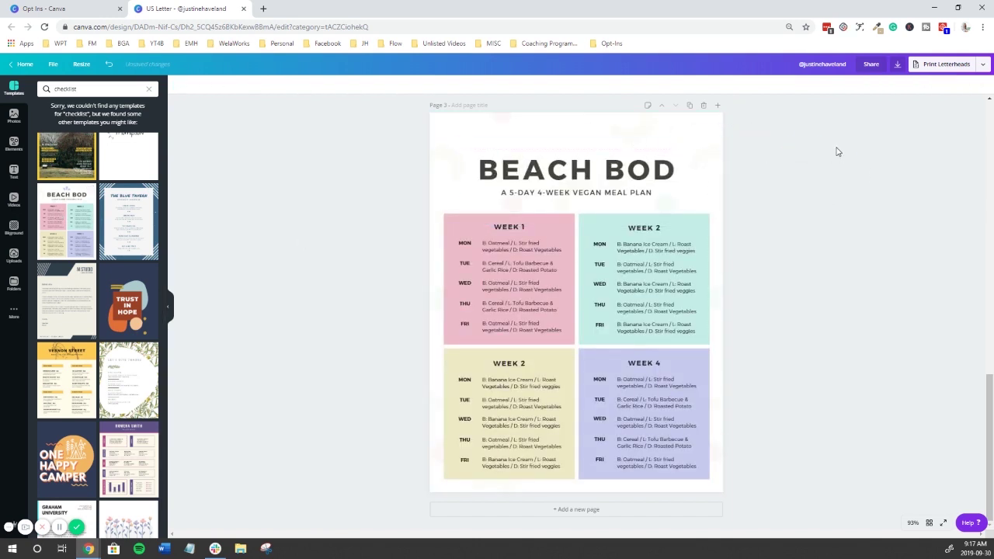
left_click_drag(579, 175, 578, 153)
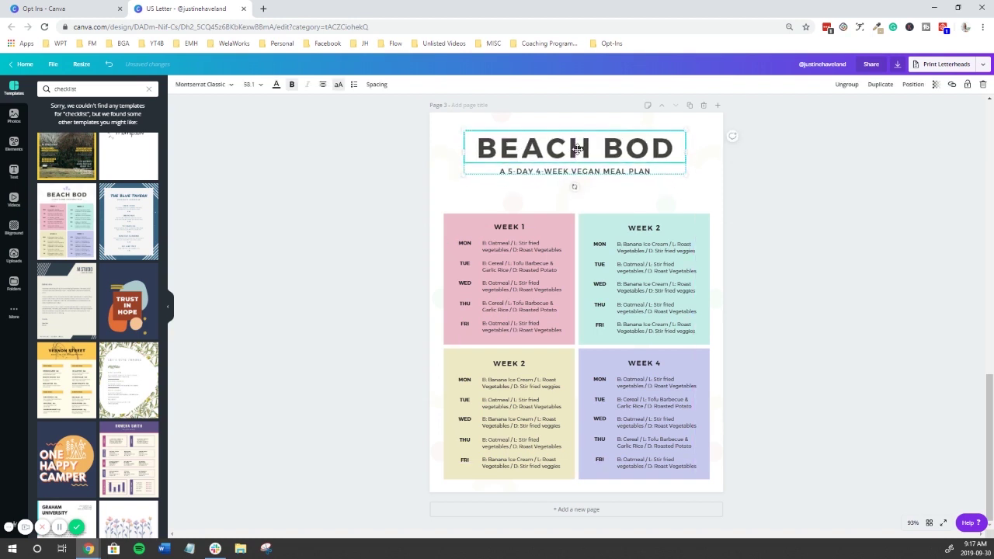
Retitle the heading LAUNCH PLAN and set its font size to 40
double_click(578, 153)
key("ctrl+a")
type("LA")
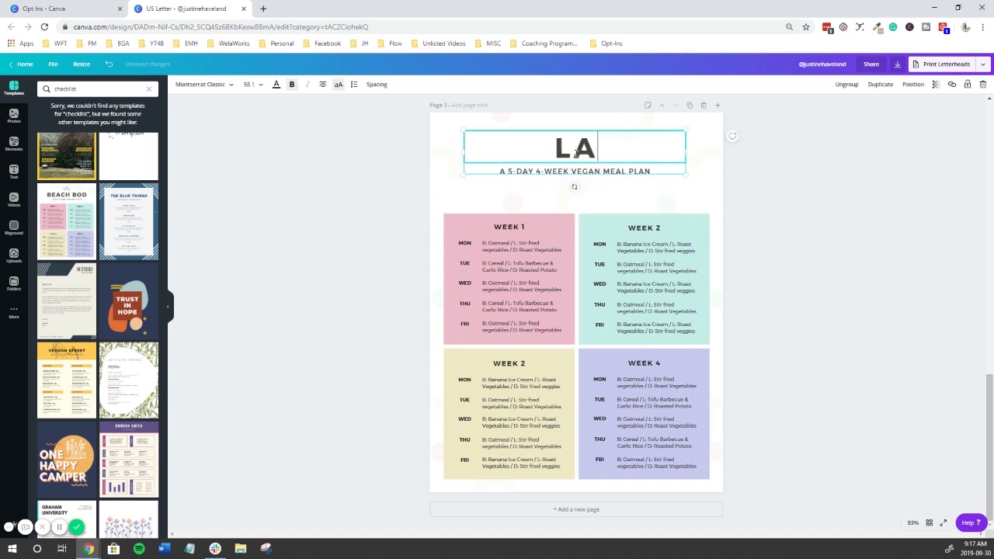
type("UNCH")
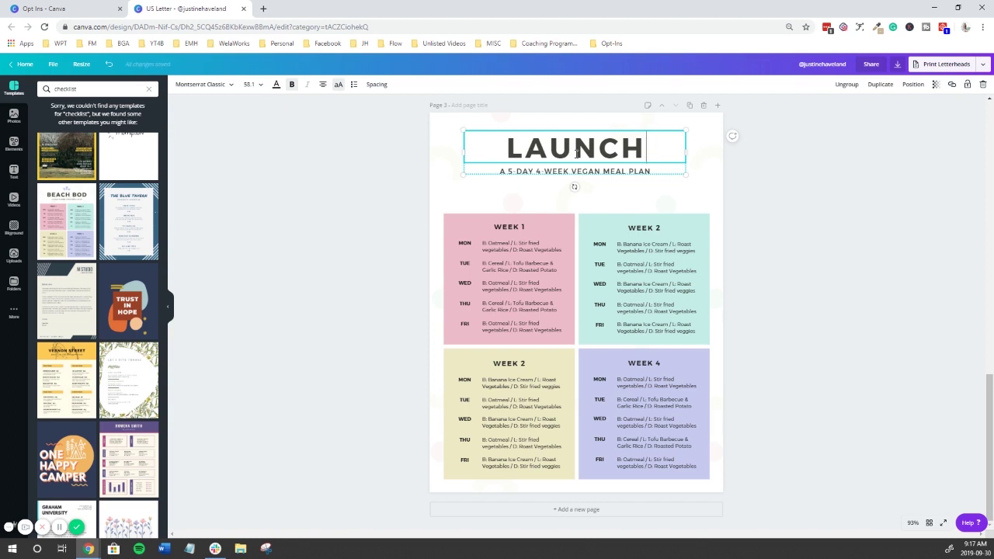
type(" PLAN")
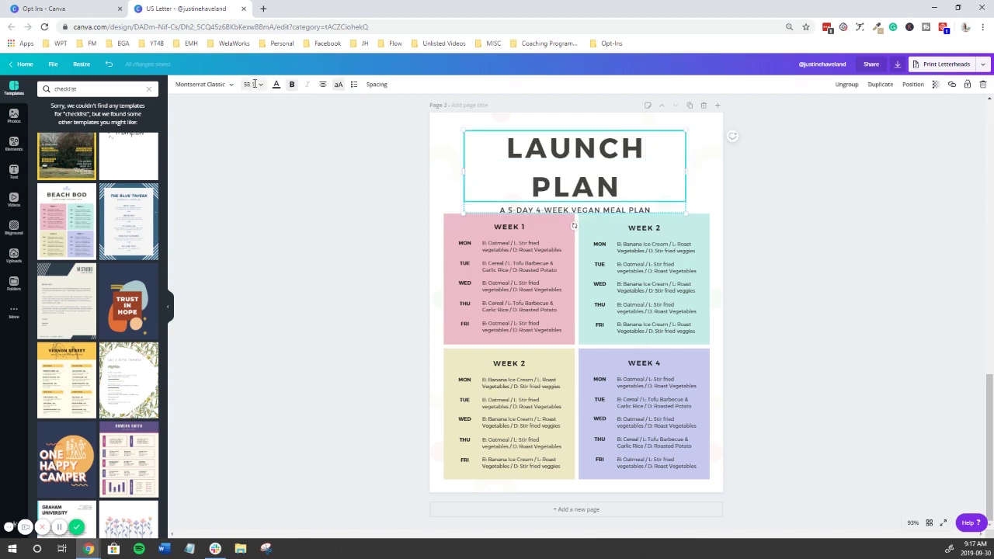
left_click(249, 83)
type("40")
key("Return")
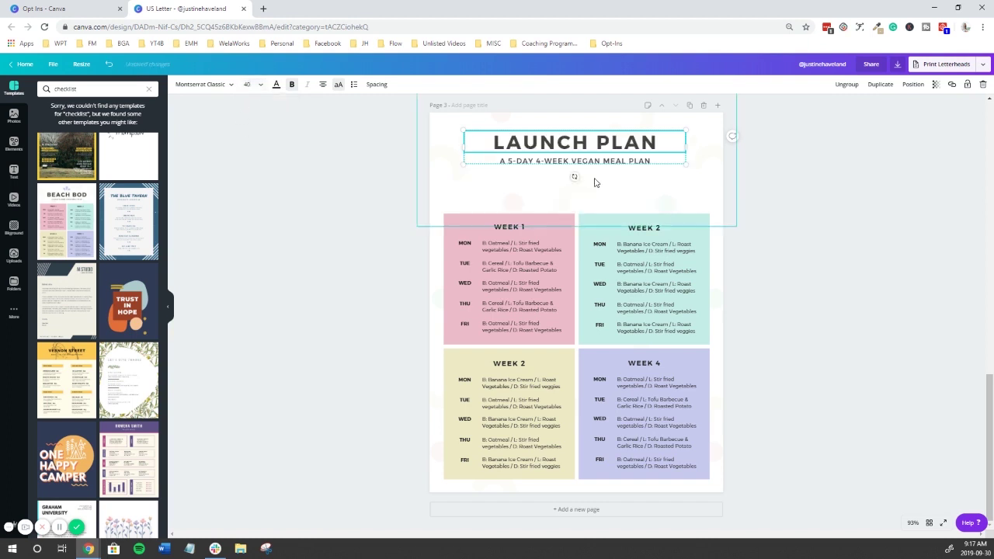
Trim the subtitle to A 4-WEEK PLAN, rename the heading LAUNCH ONLINE, and nudge the grid up
left_click(608, 161)
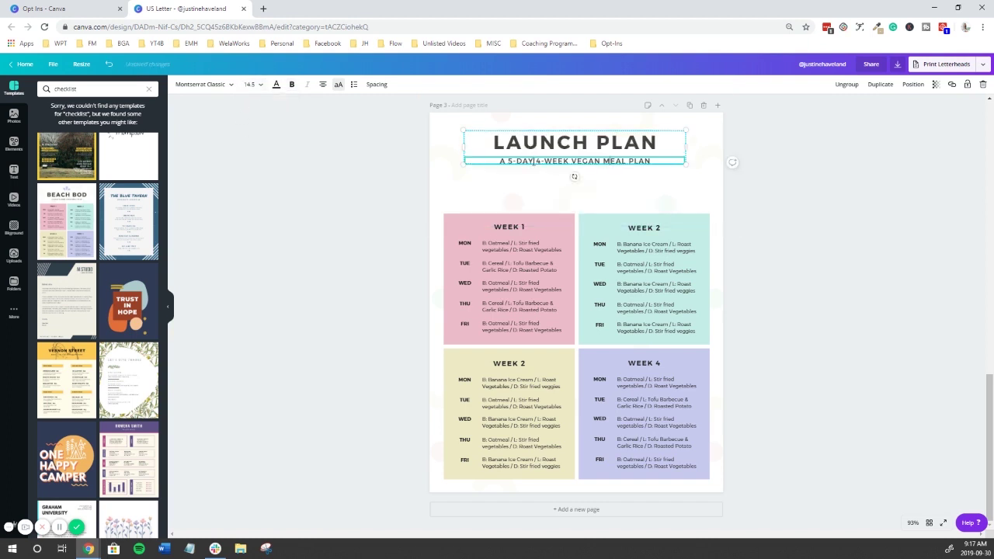
key("BackSpace")
key("BackSpace")
key("BackSpace")
key("BackSpace")
key("BackSpace")
key("BackSpace")
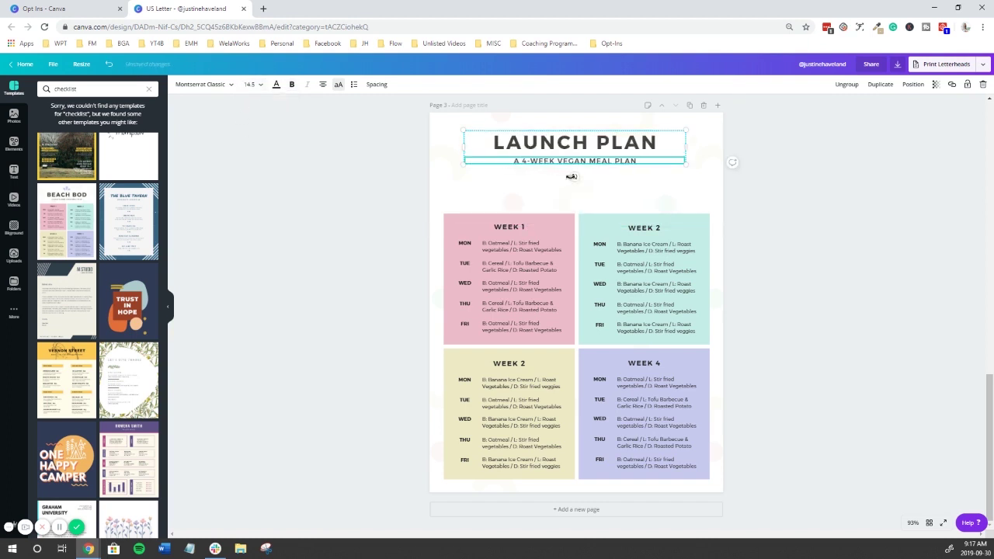
left_click_drag(617, 161, 562, 161)
key("BackSpace")
left_click(559, 143)
key("ctrl+a")
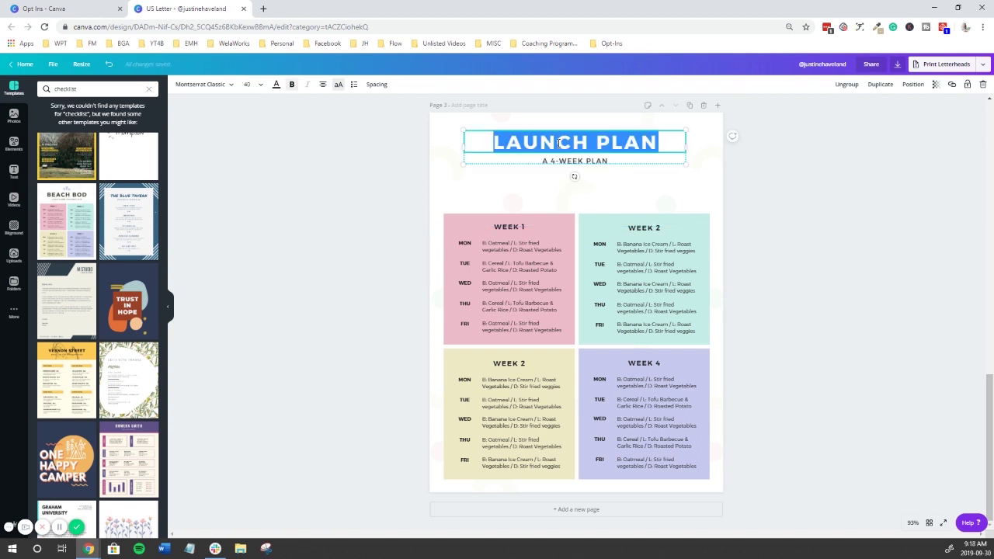
type("LAUNCH")
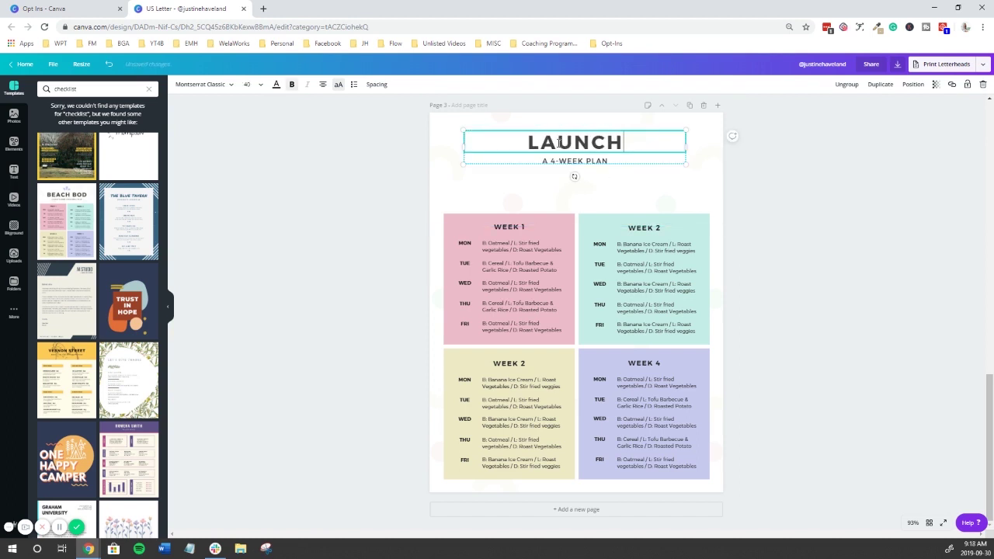
type(" ONLINE")
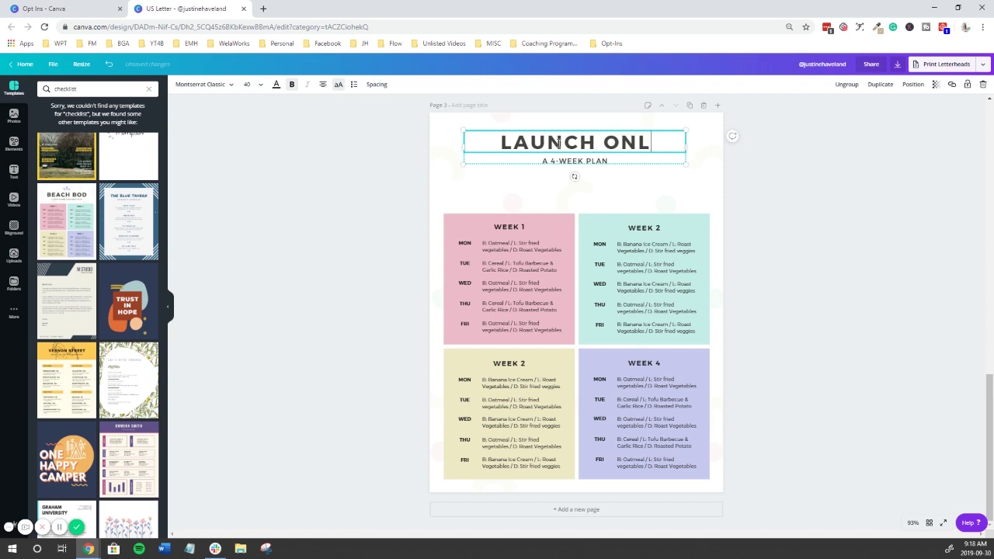
left_click(810, 194)
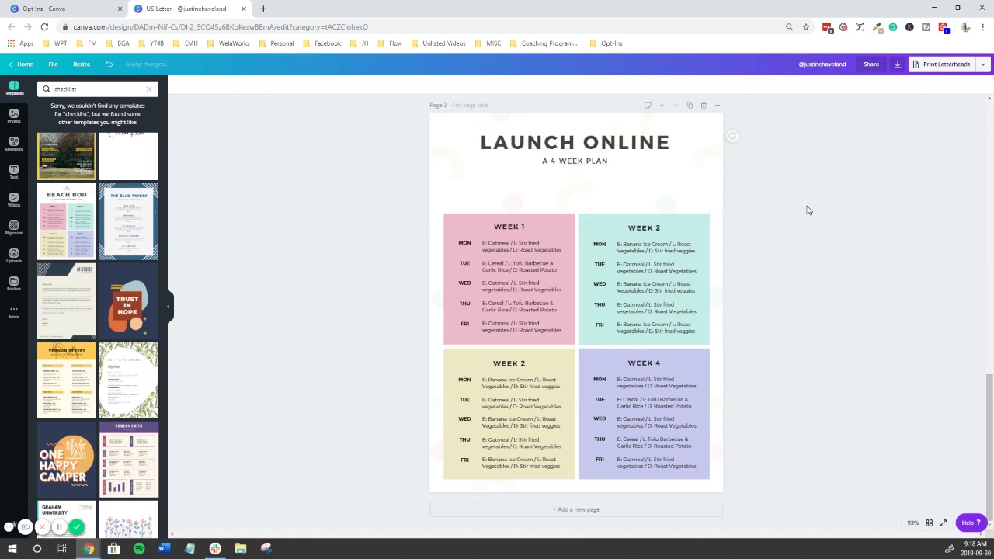
key("ctrl+z")
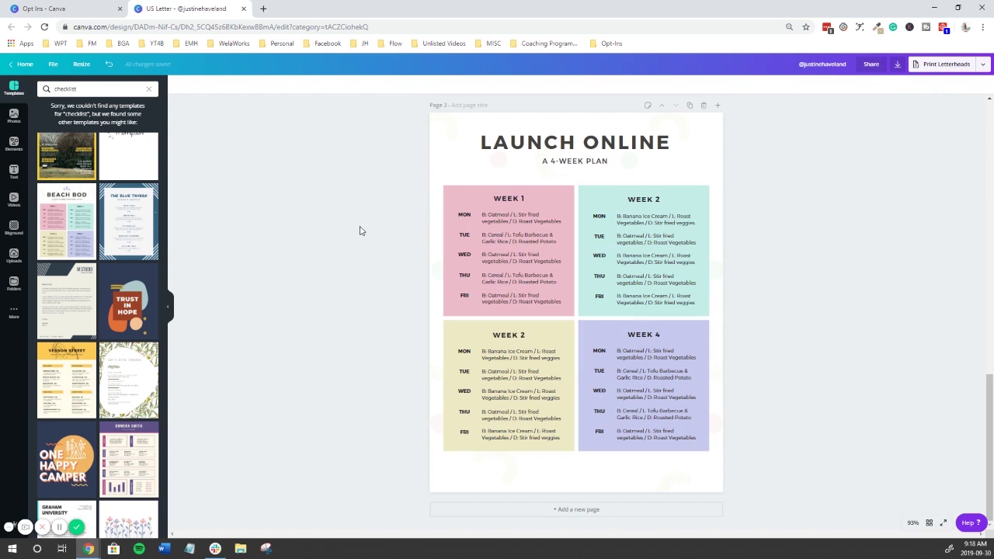
Recolour the Week 1 box rose and the top-right Week 2 box tan
left_click(483, 227)
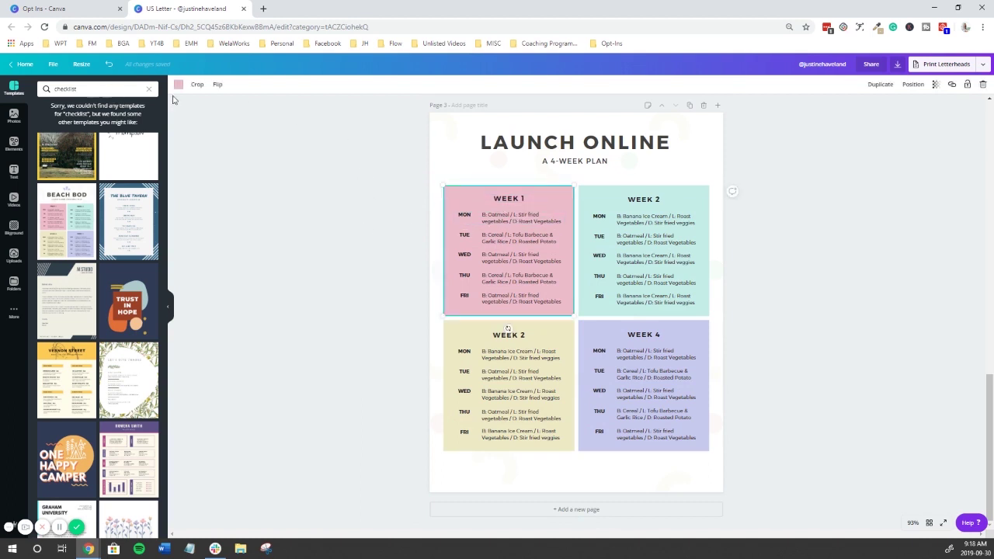
left_click(179, 84)
left_click(155, 231)
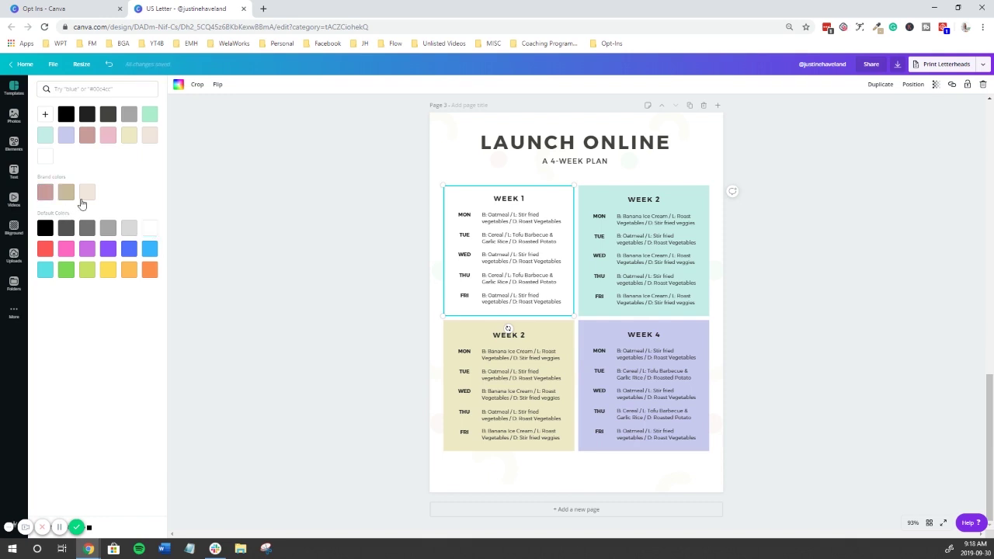
left_click(90, 195)
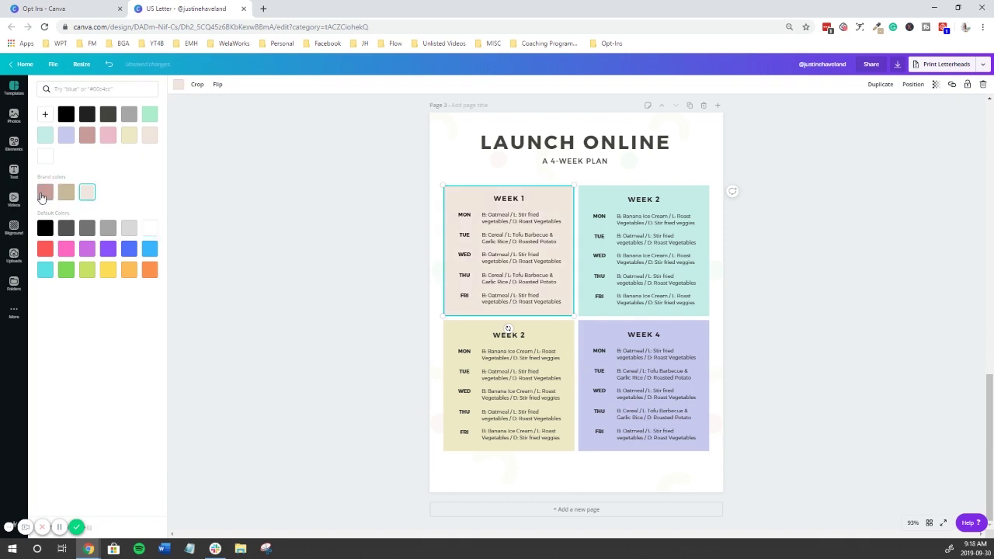
left_click(45, 193)
left_click(614, 200)
left_click(583, 191)
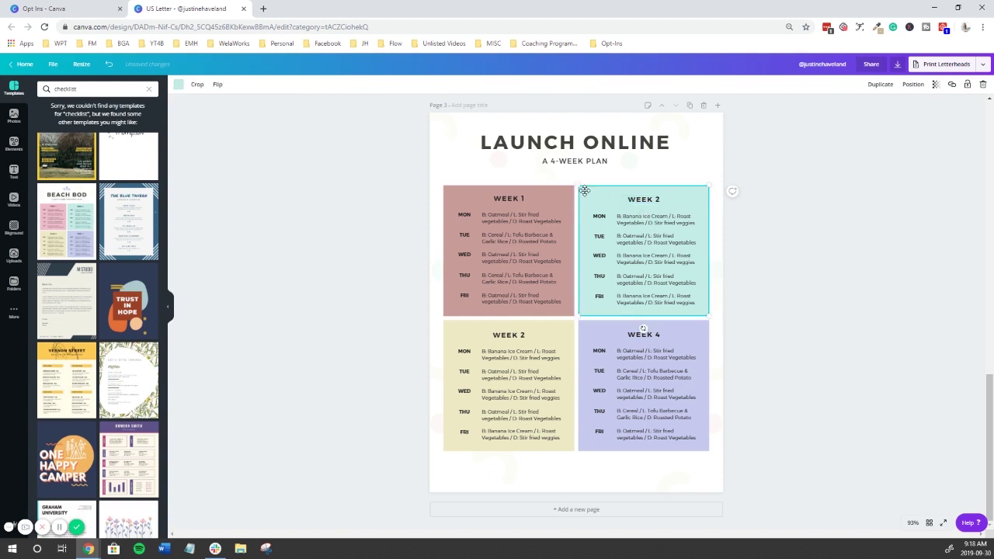
left_click(178, 84)
left_click(66, 193)
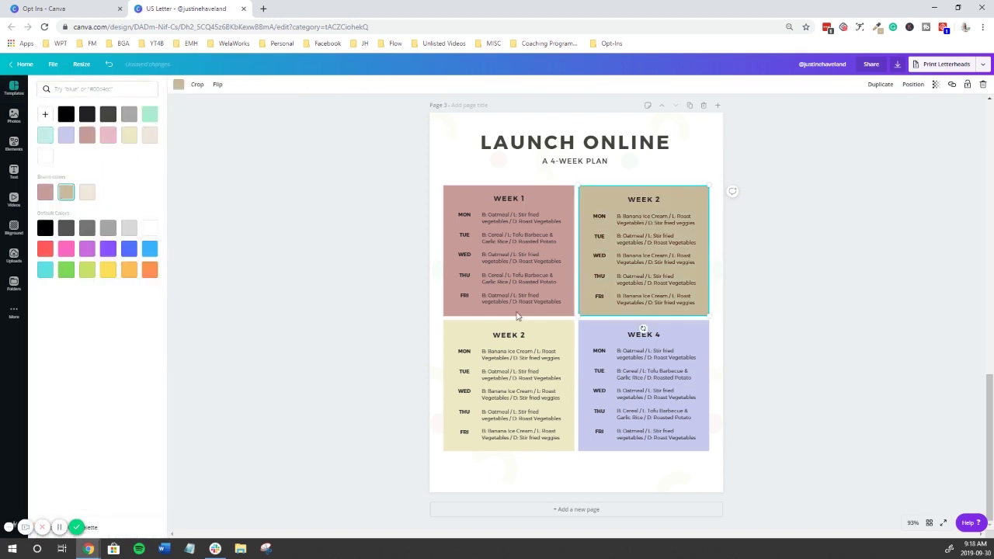
Colour the bottom-left box light blush and the Week 4 box light grey
left_click(450, 328)
left_click(179, 84)
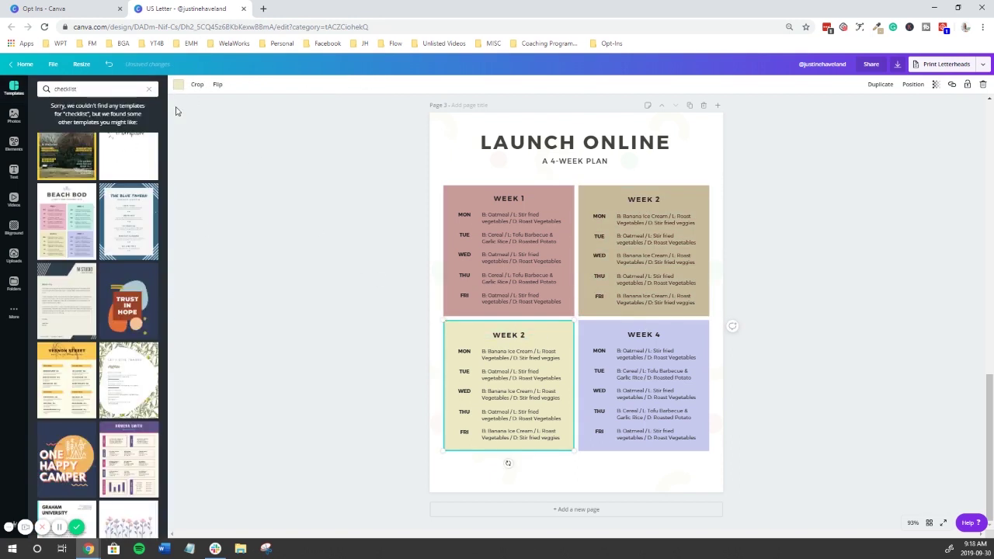
left_click(179, 84)
left_click(90, 193)
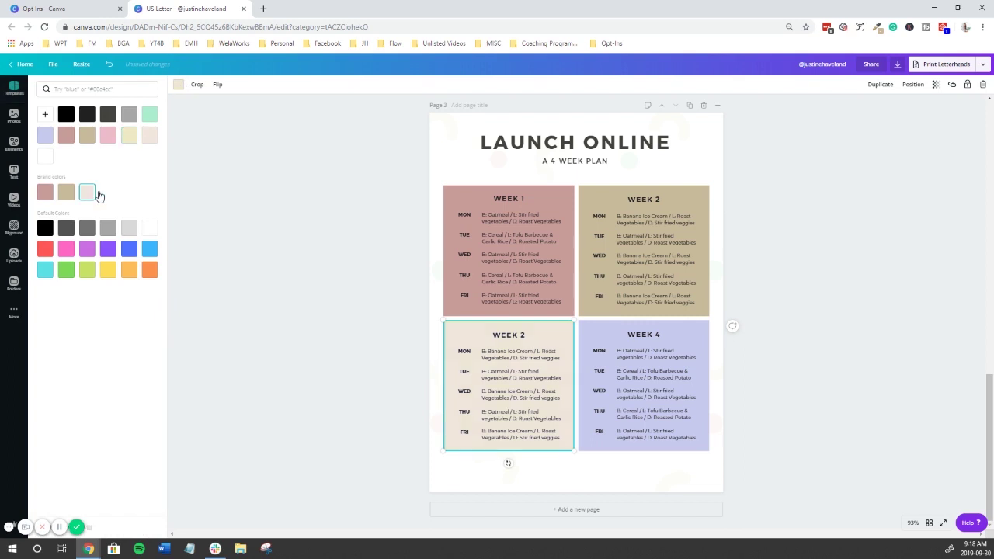
left_click(582, 326)
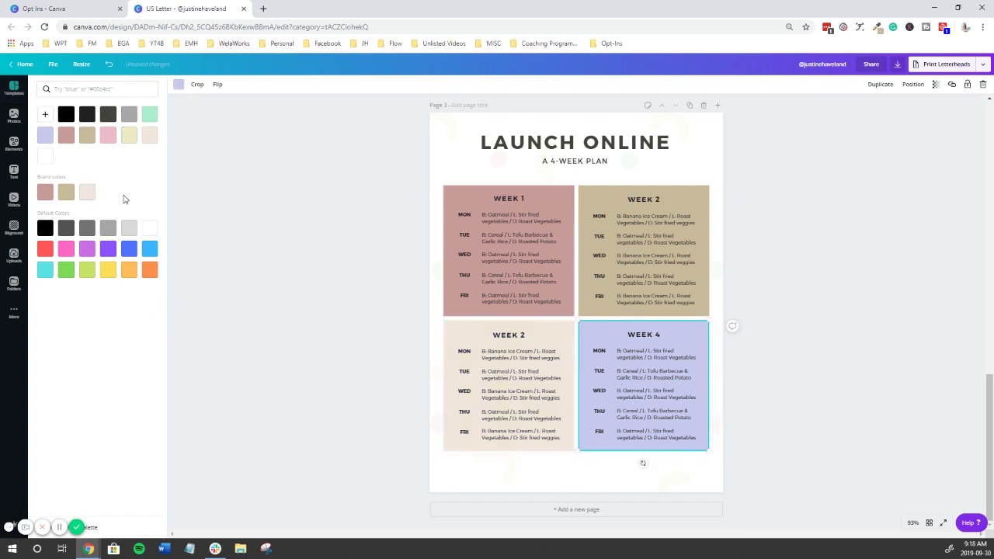
left_click(149, 229)
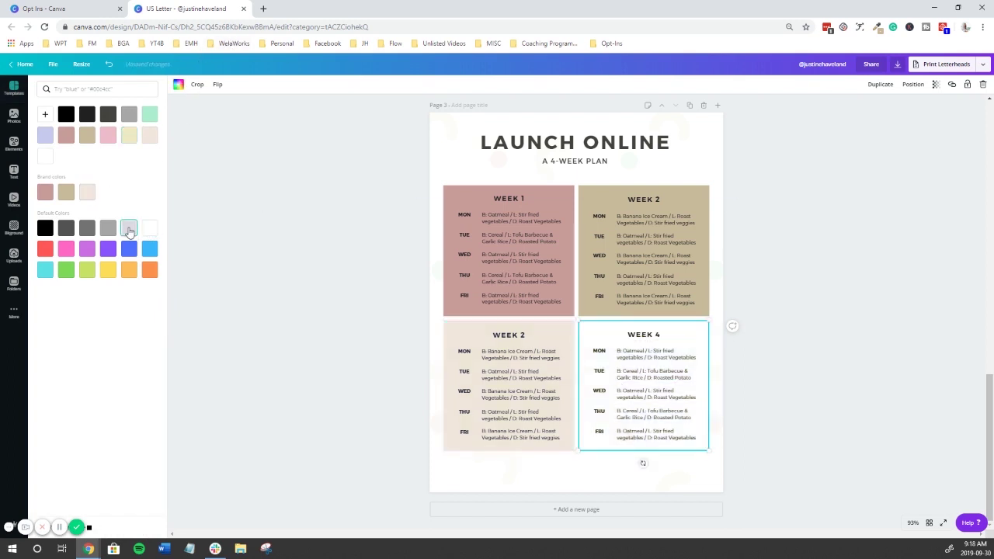
left_click(129, 228)
left_click(354, 216)
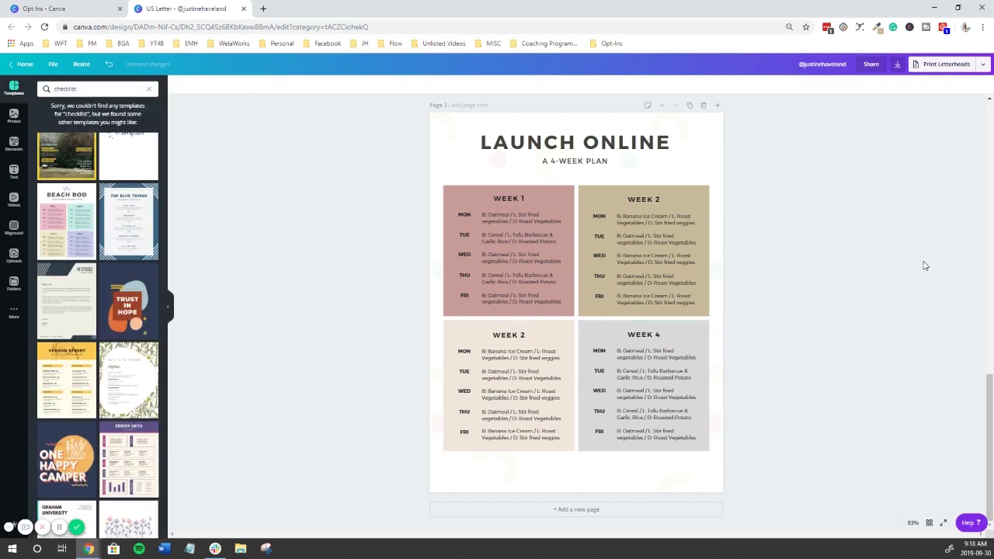
Rewrite Week 1 Mon–Wed as Genius Zone Exercise, Research top 3 business ideas, Choose your business!
left_click(516, 222)
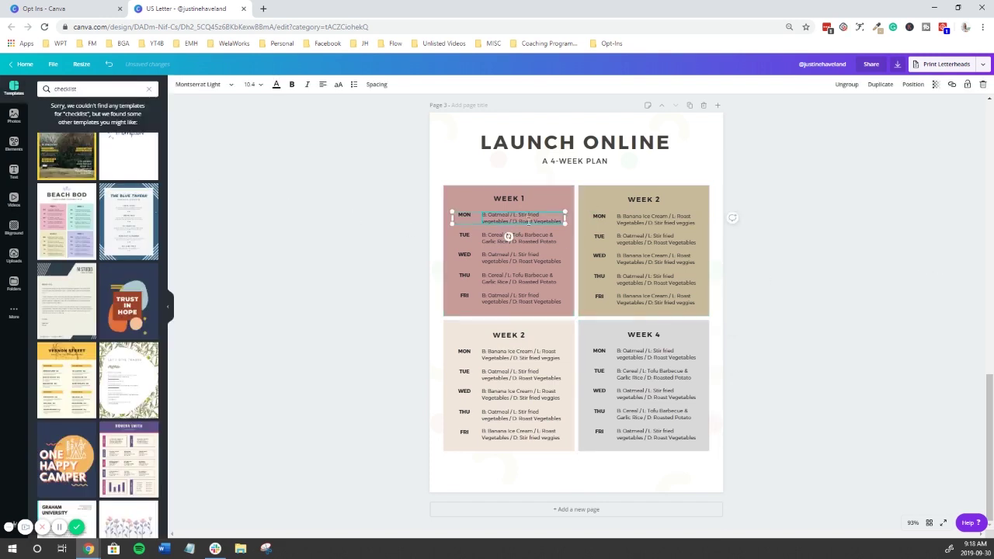
key("Return")
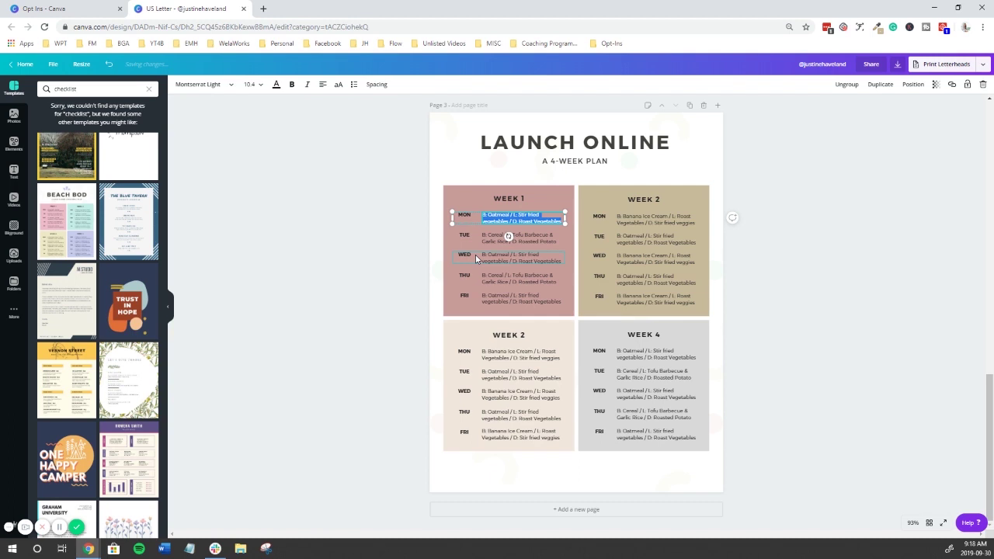
type("Cornmeal")
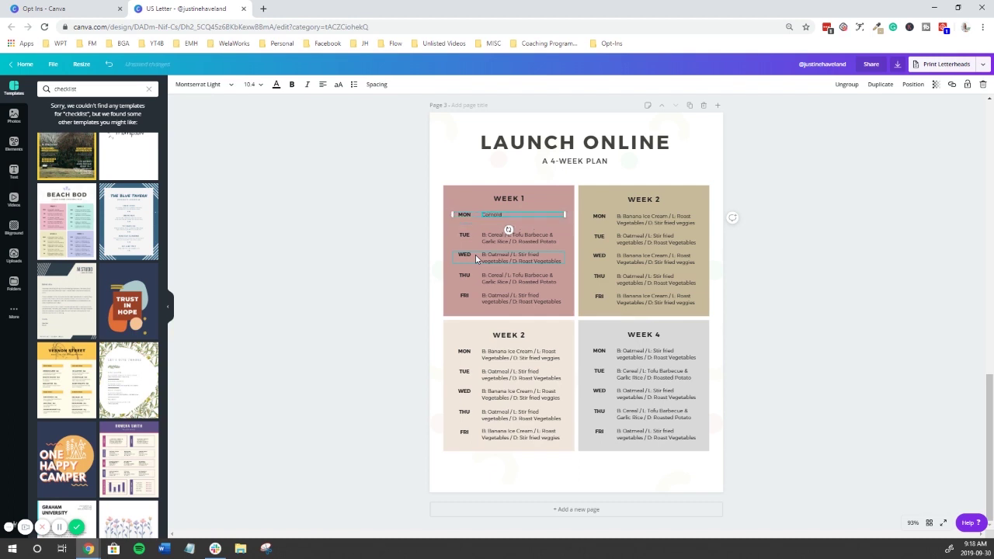
type(" Genius Zone!")
type("xercise")
left_click(532, 237)
left_click(532, 235)
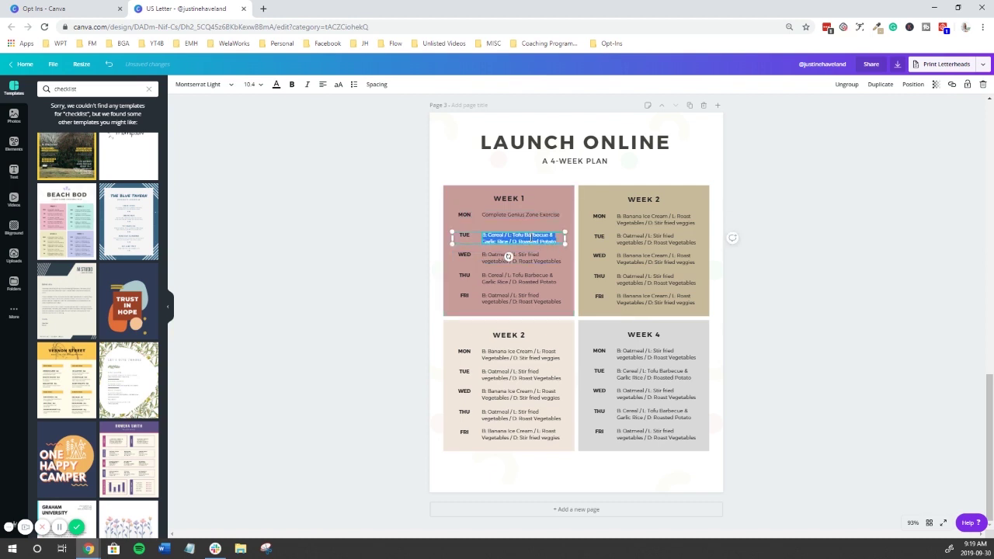
type("Rest")
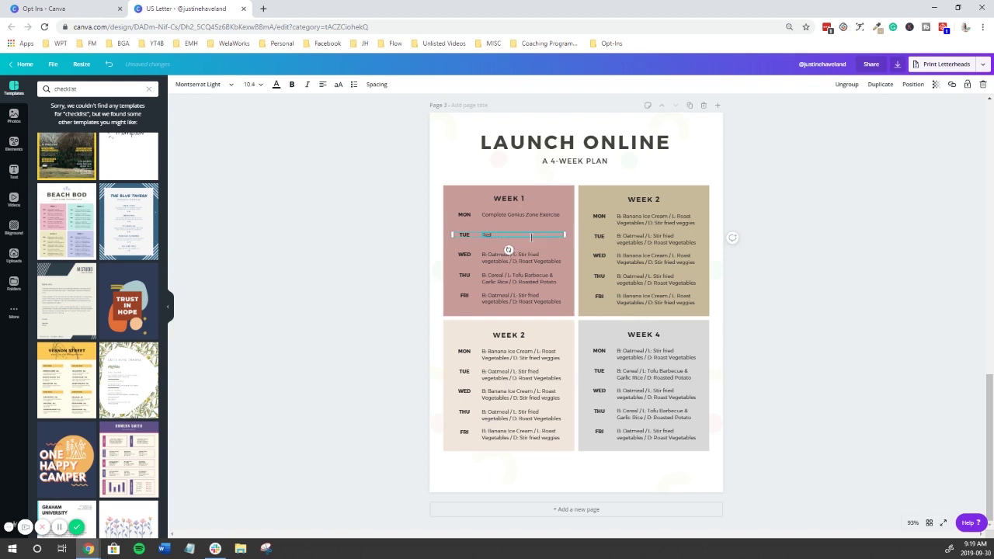
type(" top 3 business ideas")
left_click(531, 257)
left_click(531, 257)
type("Choose your business!")
left_click(531, 278)
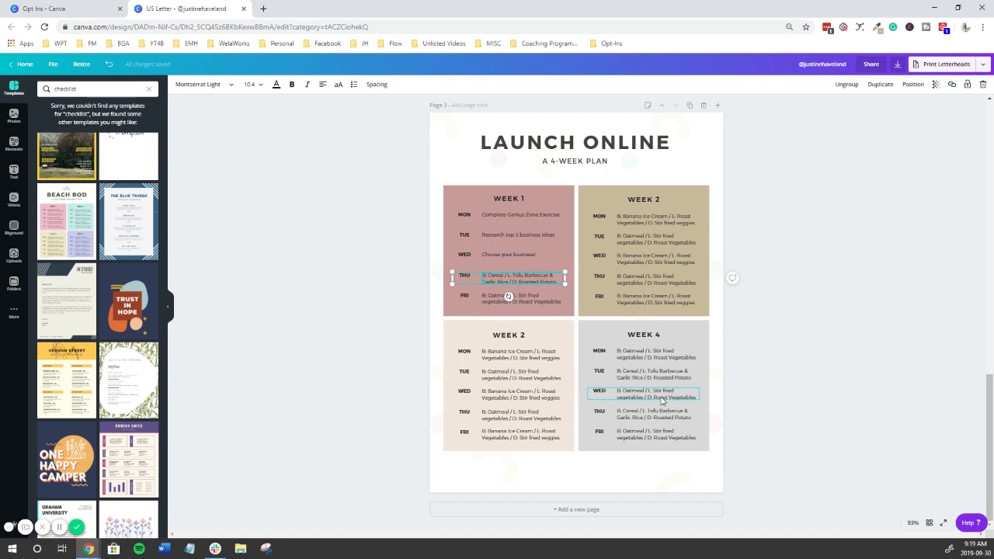
Scroll to the bottom of the LAUNCH ONLINE page and add a blank page 4
scroll(795, 211, "up", 1)
scroll(795, 210, "down", 1)
scroll(795, 216, "up", 4)
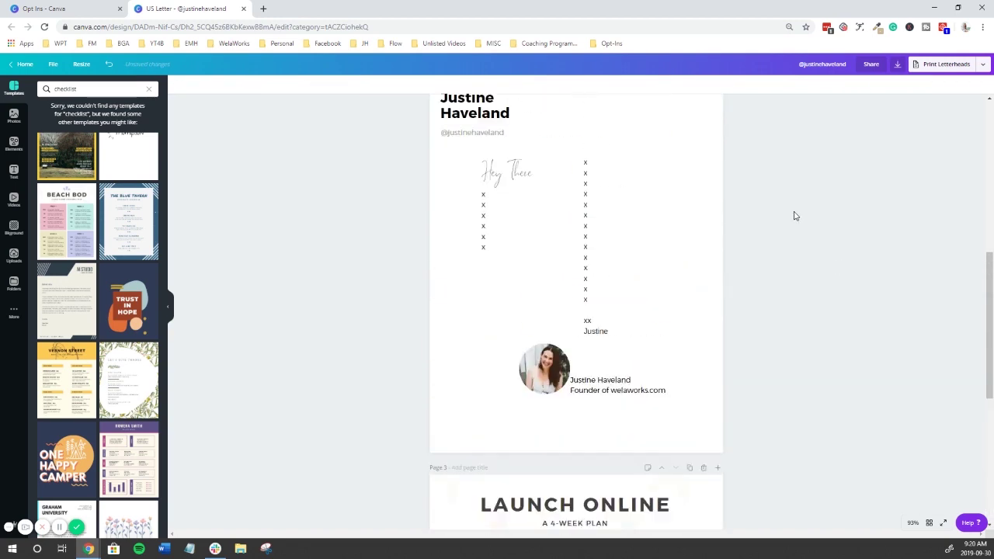
scroll(794, 216, "up", 5)
scroll(800, 210, "down", 5)
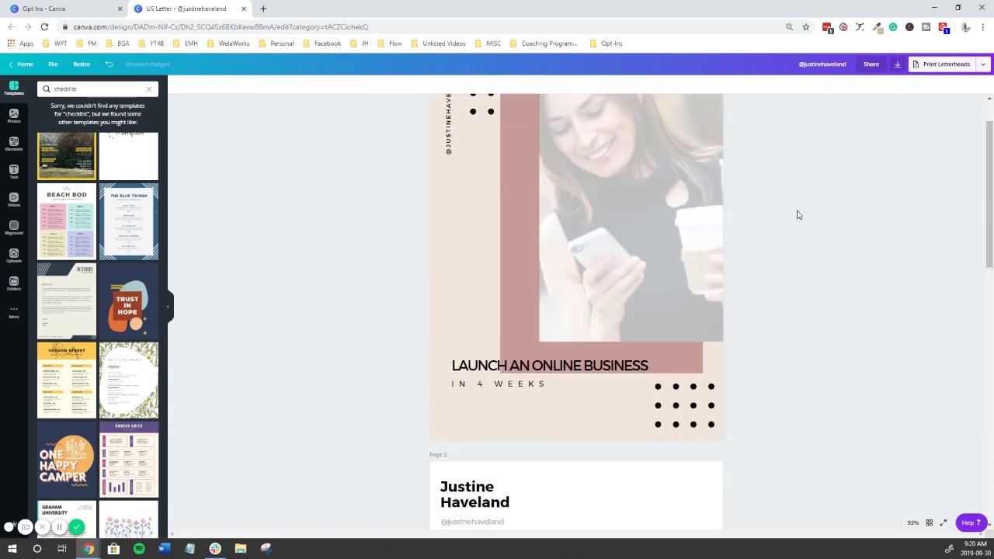
scroll(804, 238, "down", 5)
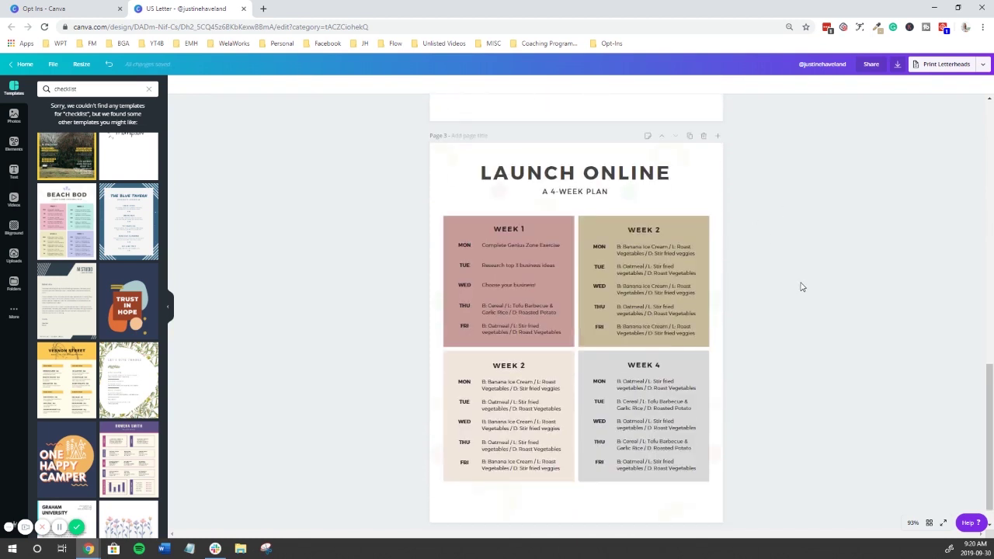
scroll(799, 283, "down", 1)
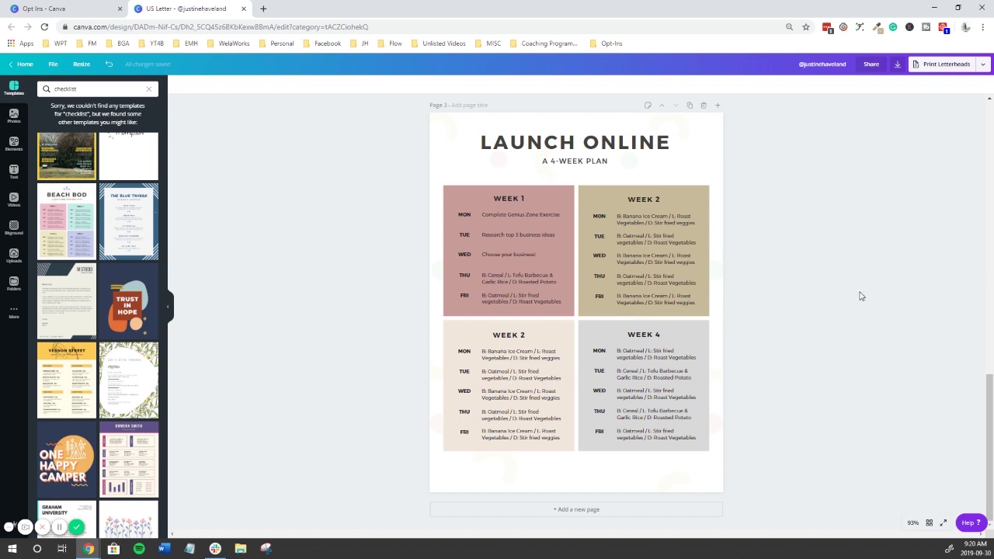
left_click(599, 509)
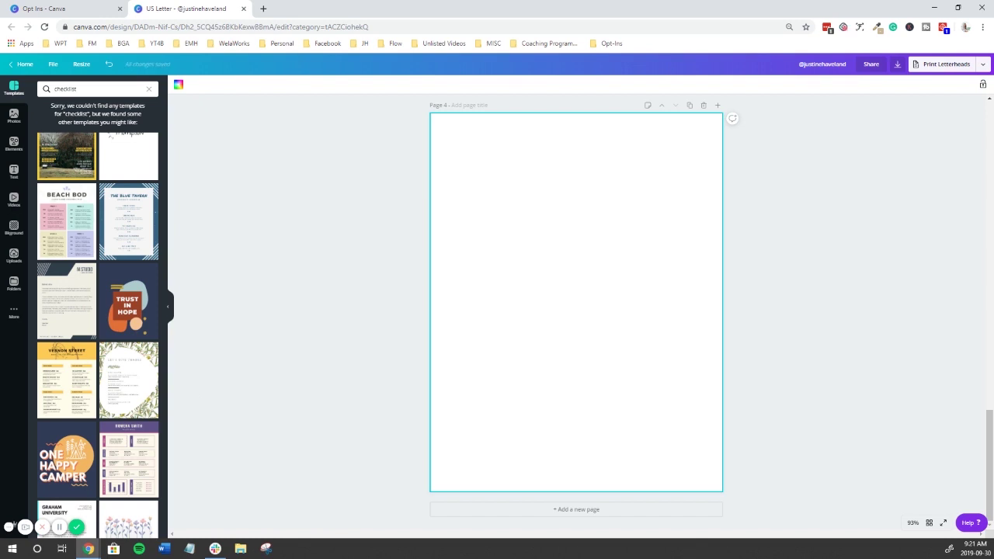
Apply the Comfy White Tee template to page 4 and change its title to YOU DID IT!
scroll(113, 261, "down", 10)
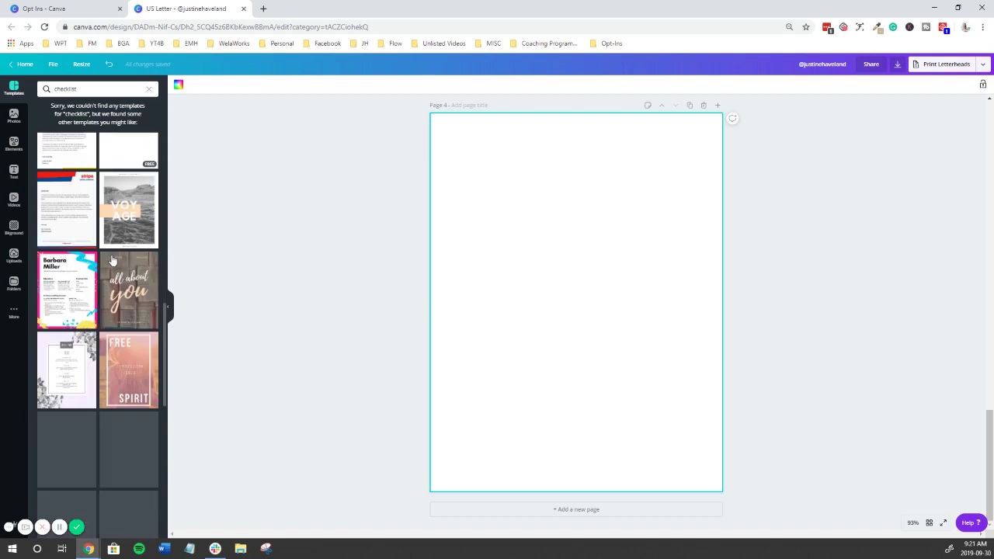
scroll(113, 261, "up", 5)
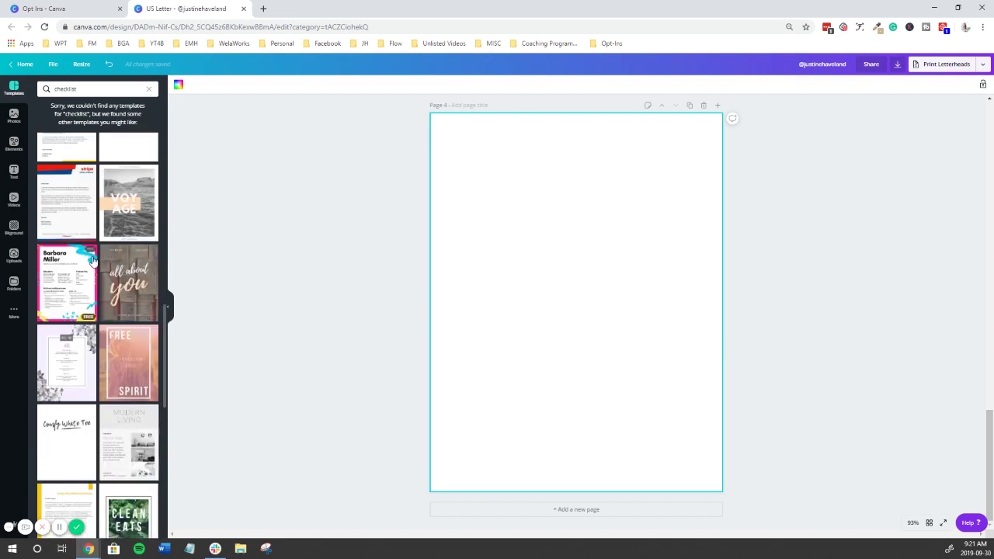
scroll(61, 235, "down", 4)
left_click(61, 234)
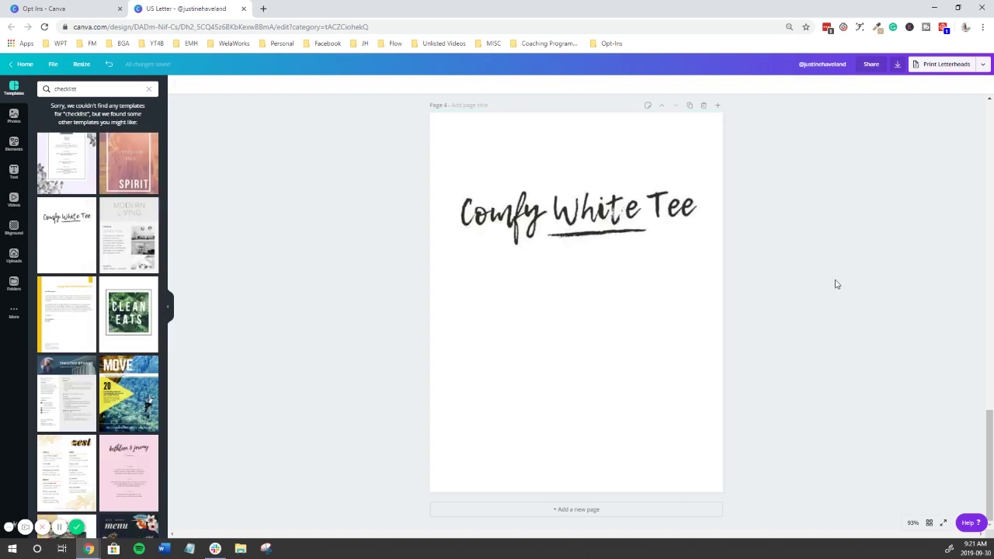
left_click(586, 220)
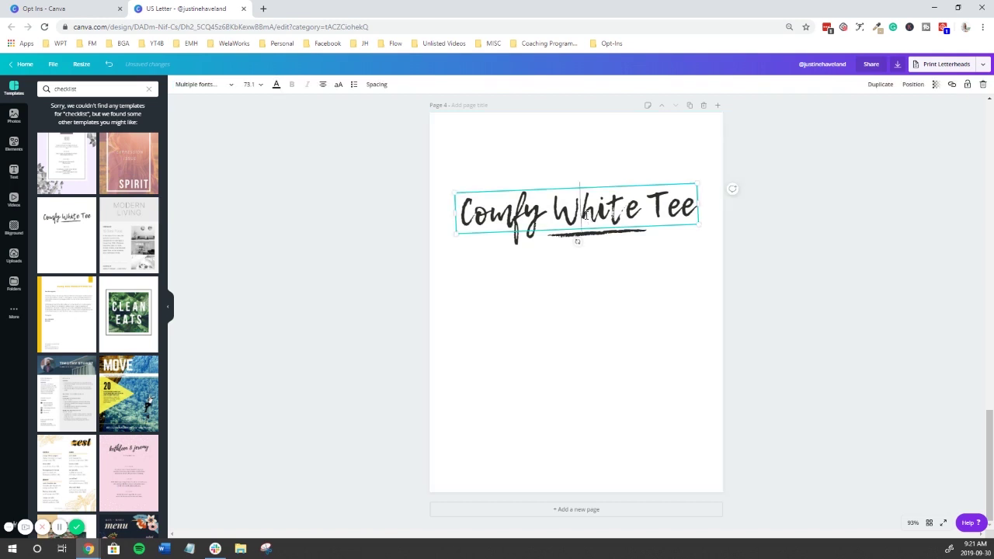
key("ctrl+a")
type("YO")
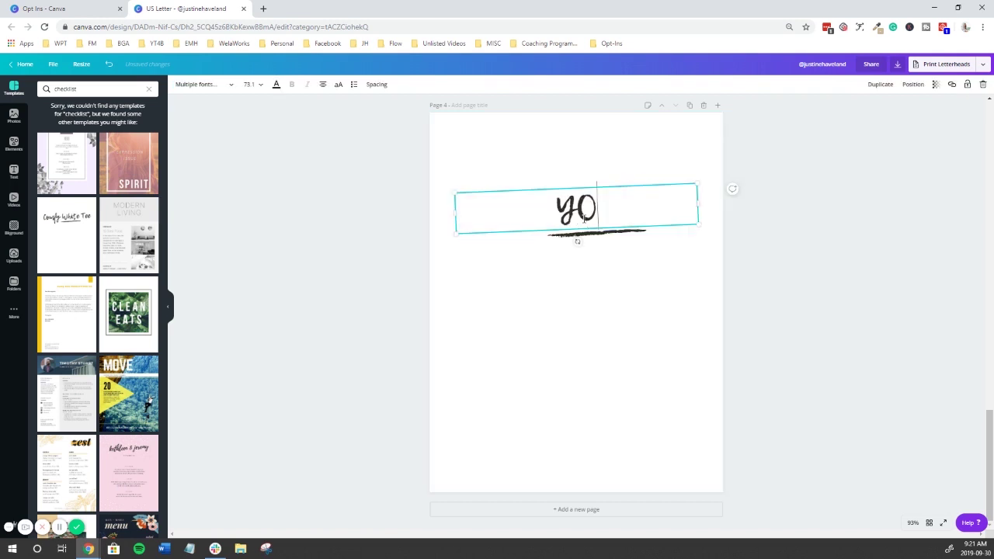
type("U DID IT!")
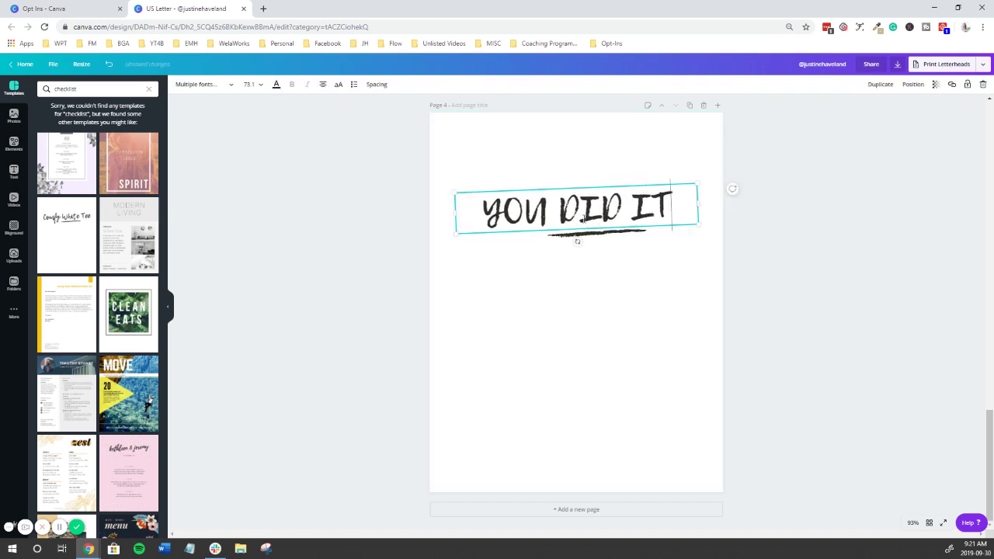
Move the YOU DID IT! title and its brush-stroke underline to the top of the page
left_click(744, 233)
left_click_drag(616, 209, 611, 157)
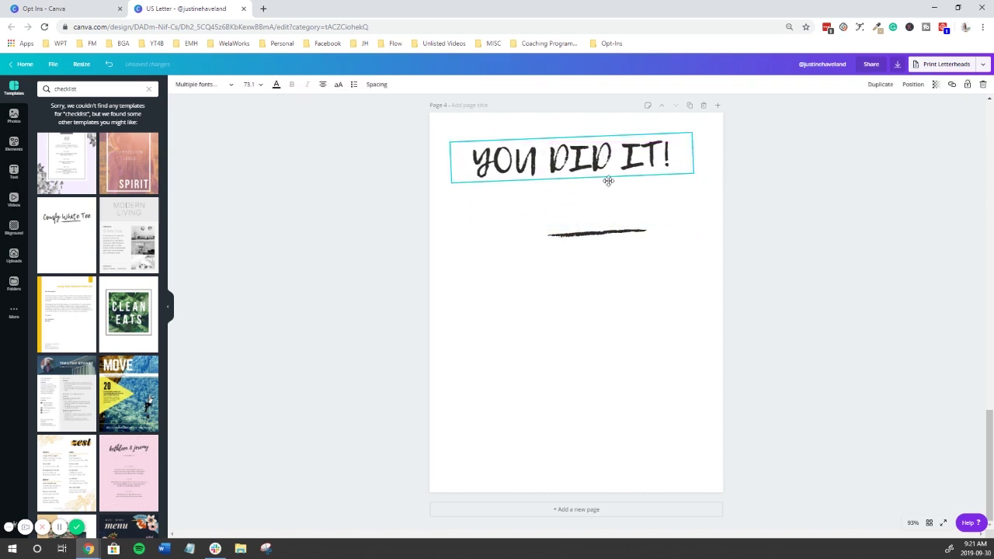
left_click(596, 233)
mouse_move(596, 235)
left_mouse_down()
mouse_move(566, 205)
mouse_move(567, 186)
left_mouse_up()
left_click(252, 163)
Add a subheading below YOU DID IT! in Montserrat Light at size 15
left_click(13, 171)
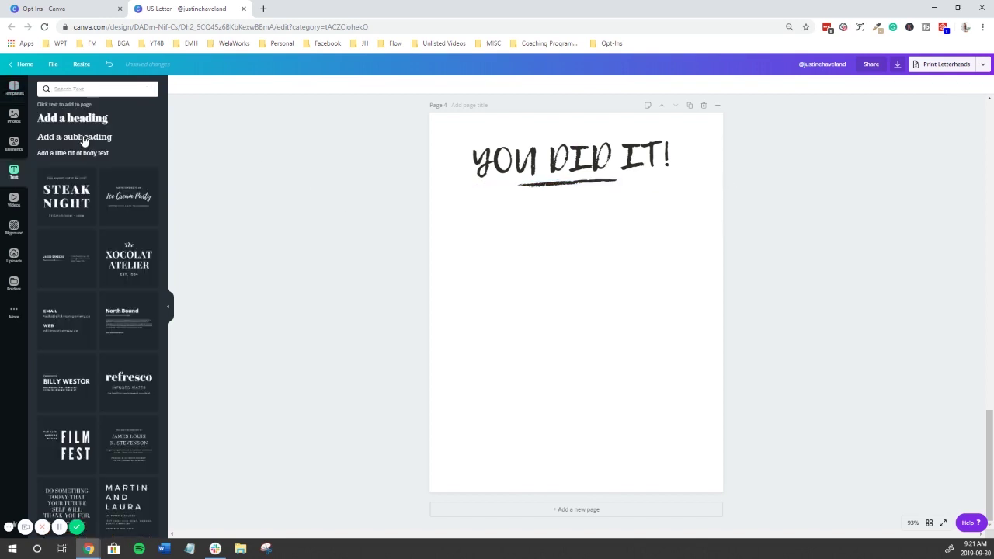
left_click(84, 140)
left_click(608, 374)
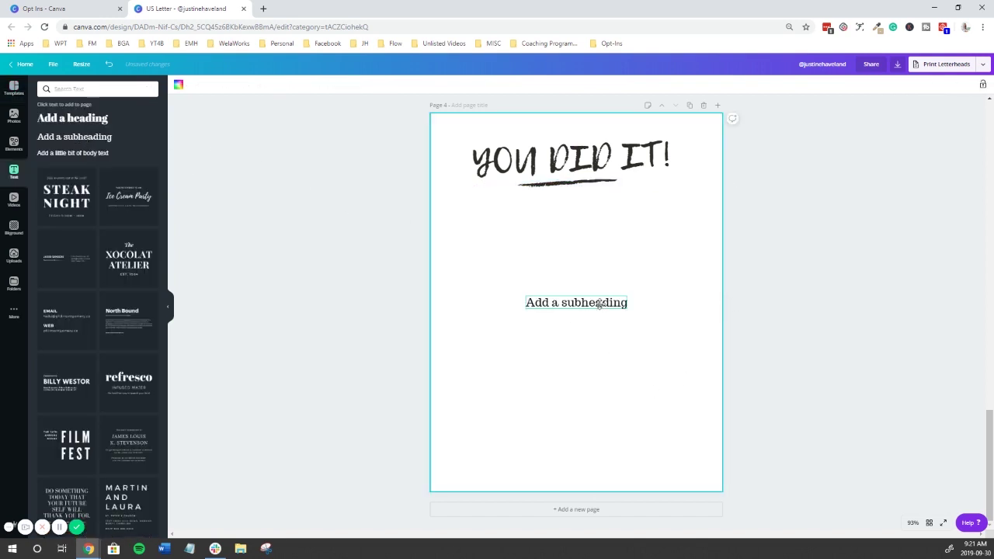
left_click_drag(600, 304, 549, 212)
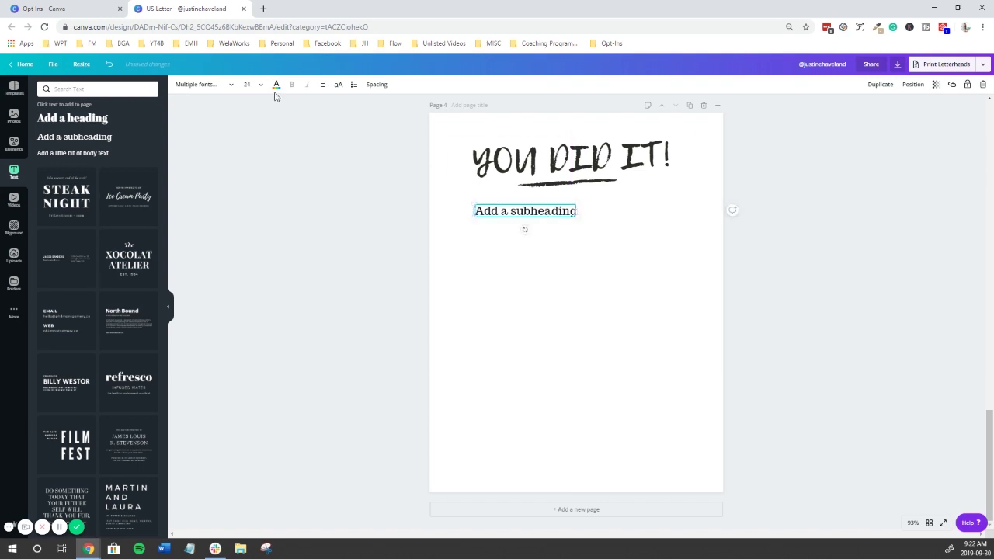
left_click(203, 84)
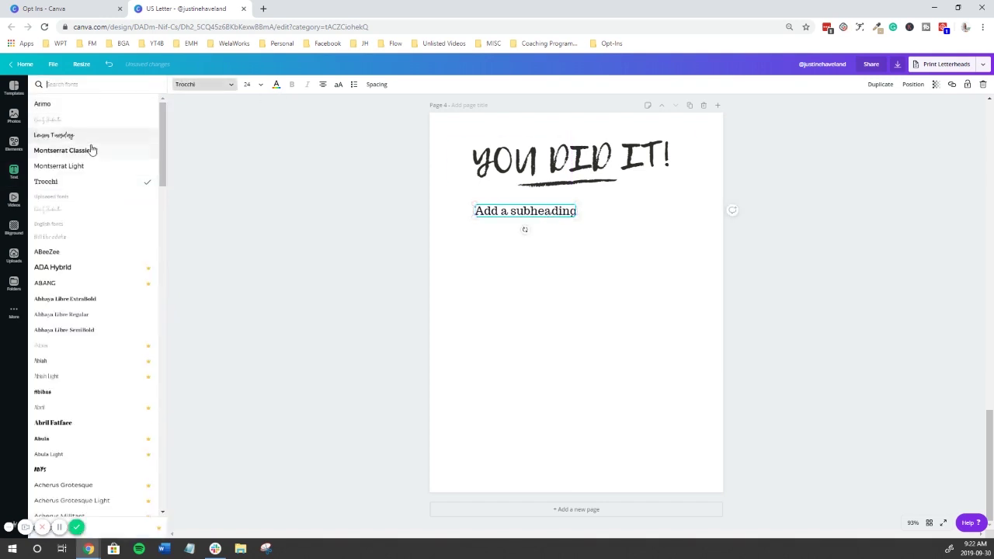
left_click(88, 168)
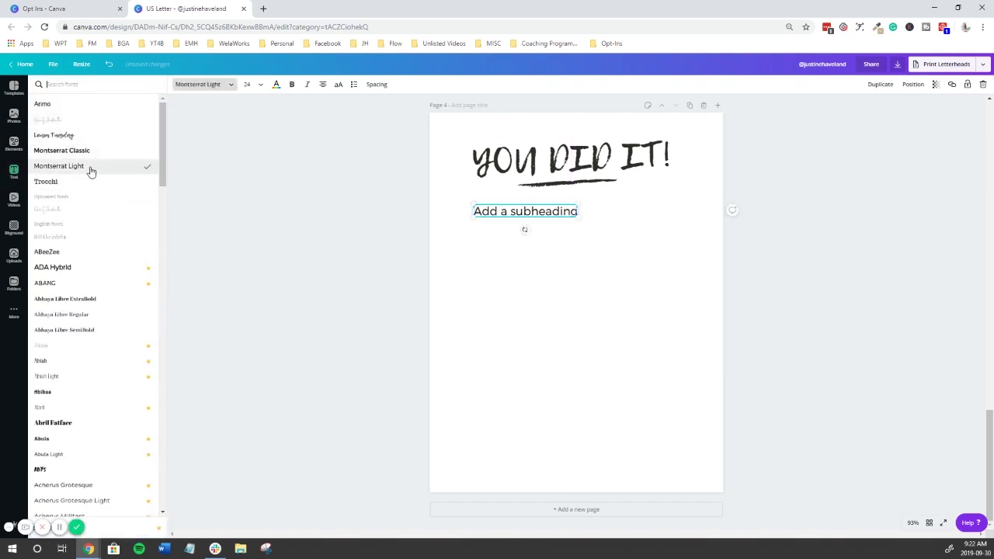
left_click(249, 84)
type("1")
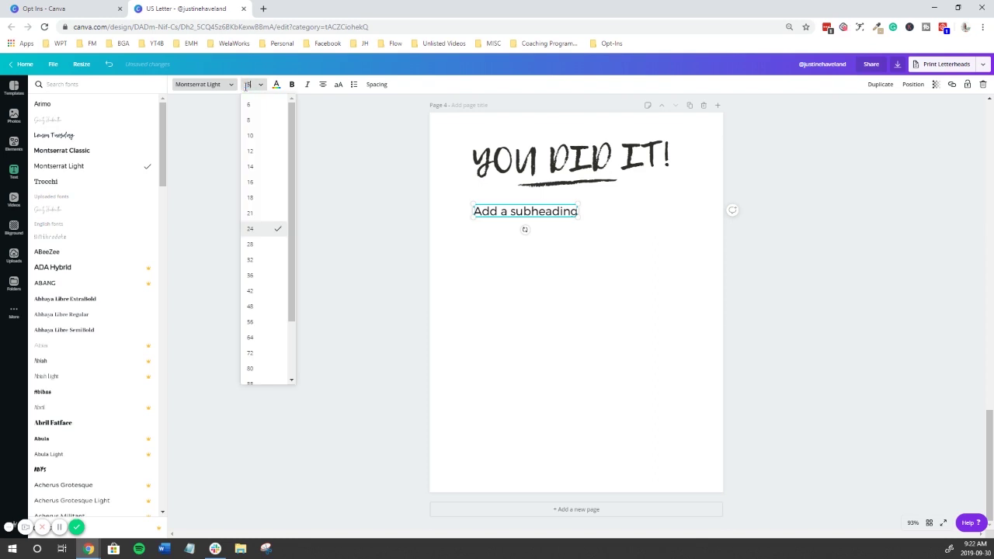
type("5")
key("Return")
Type 'Great job! Do you want extra support? Come join [describe group]' into the paragraph
left_click(792, 185)
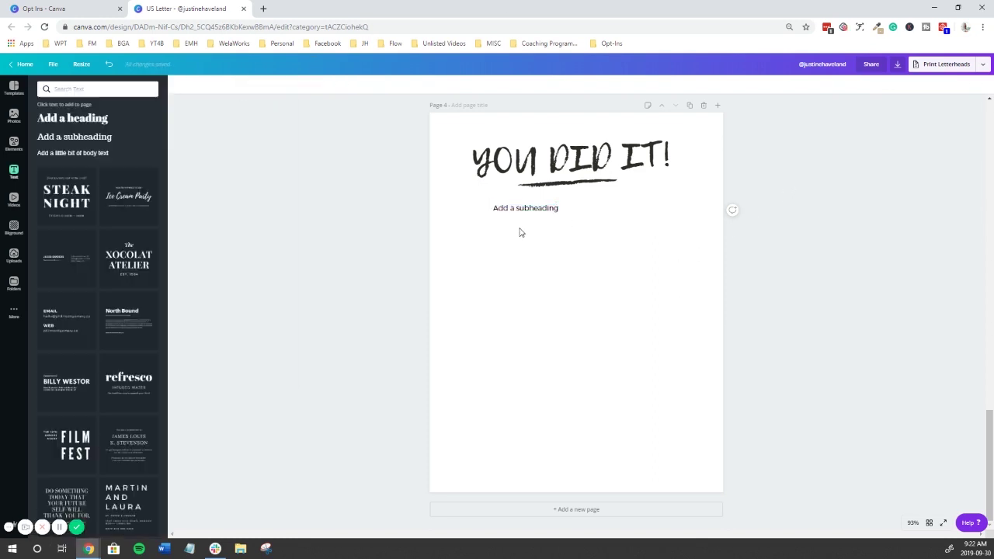
left_click_drag(515, 210, 496, 206)
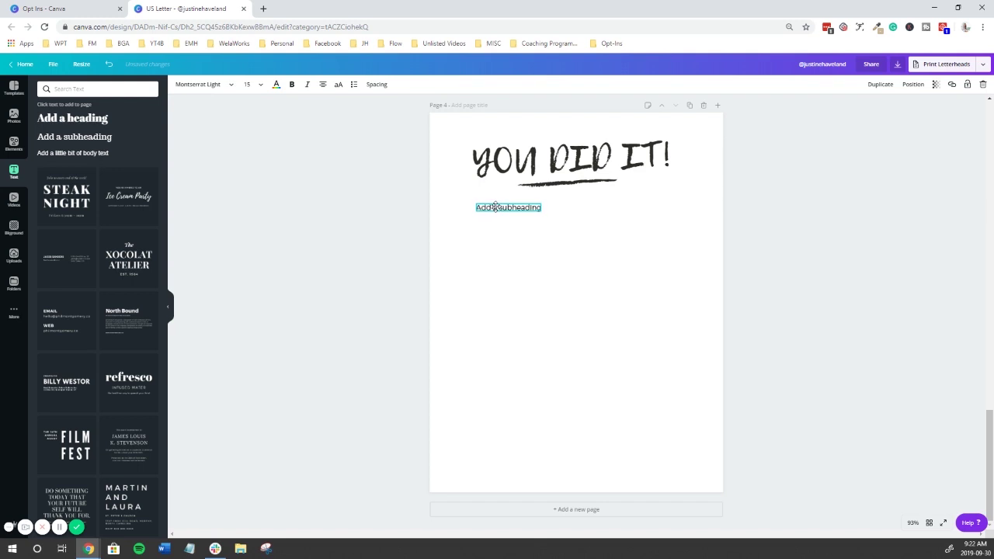
type("Great job!")
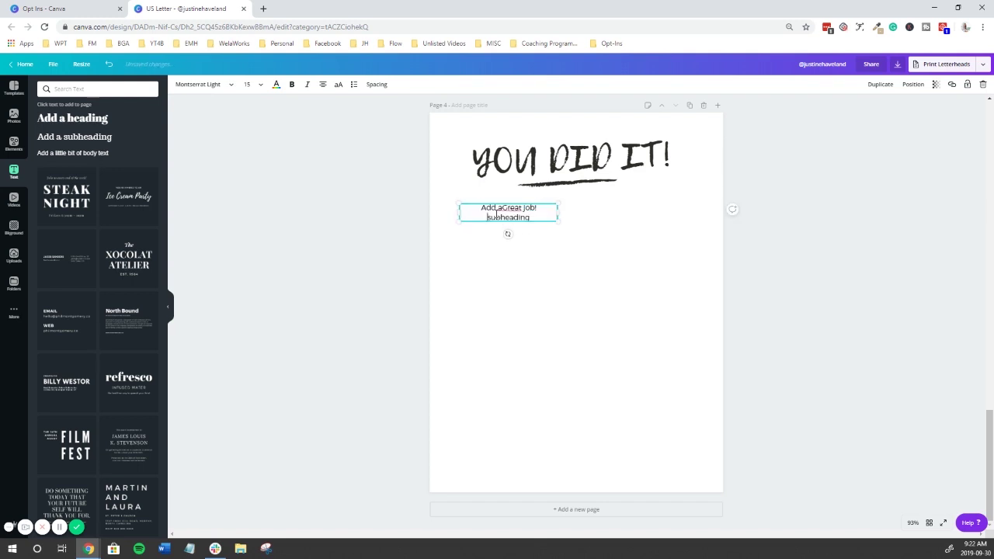
type(" Do you want ex")
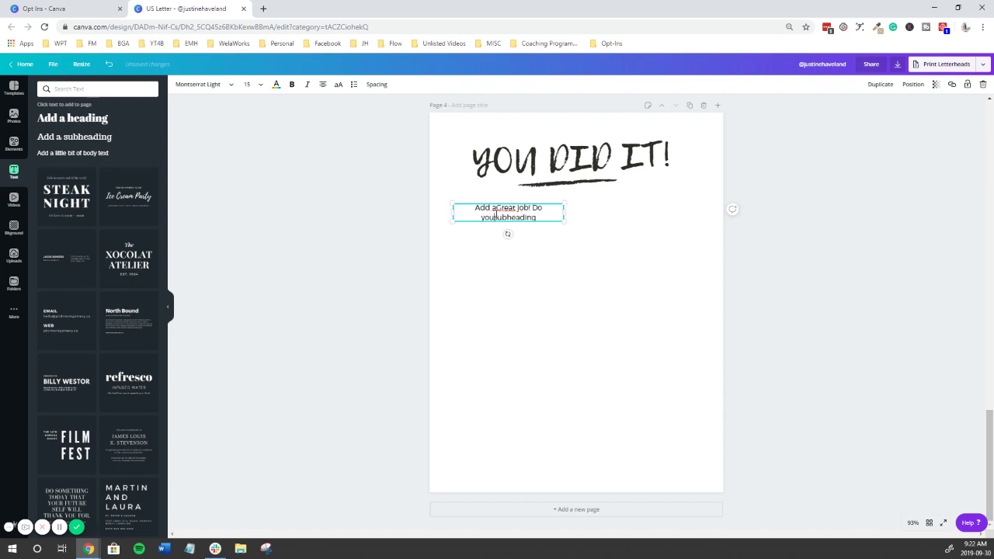
type("tra support?")
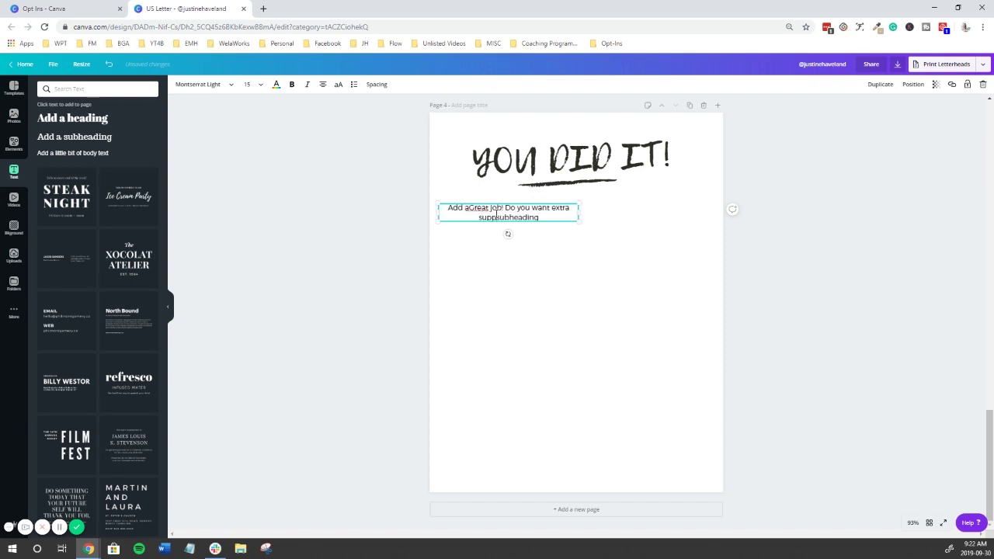
type(" Come join [de")
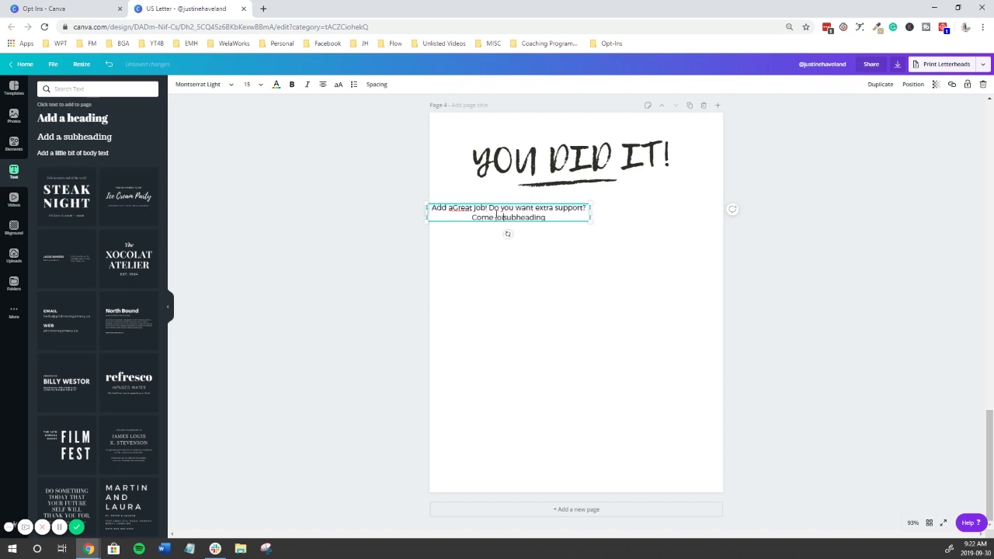
type("scribe-grou")
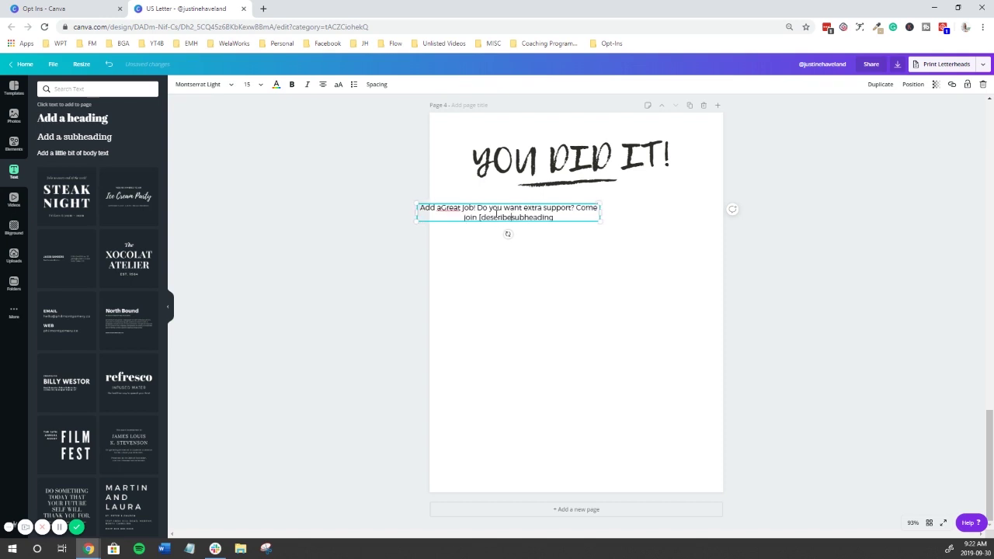
type("p ]")
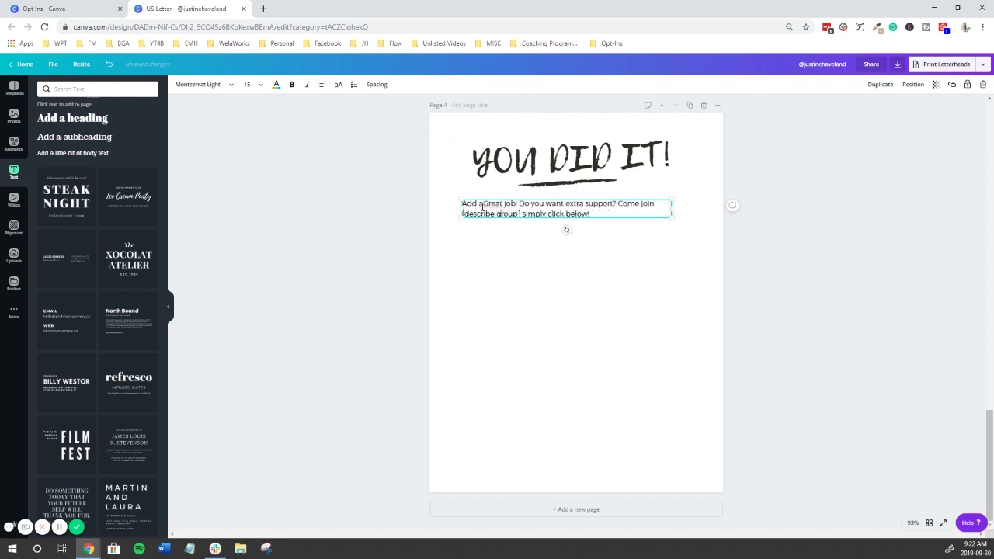
key("BackSpace")
key("BackSpace")
key("BackSpace")
key("BackSpace")
key("BackSpace")
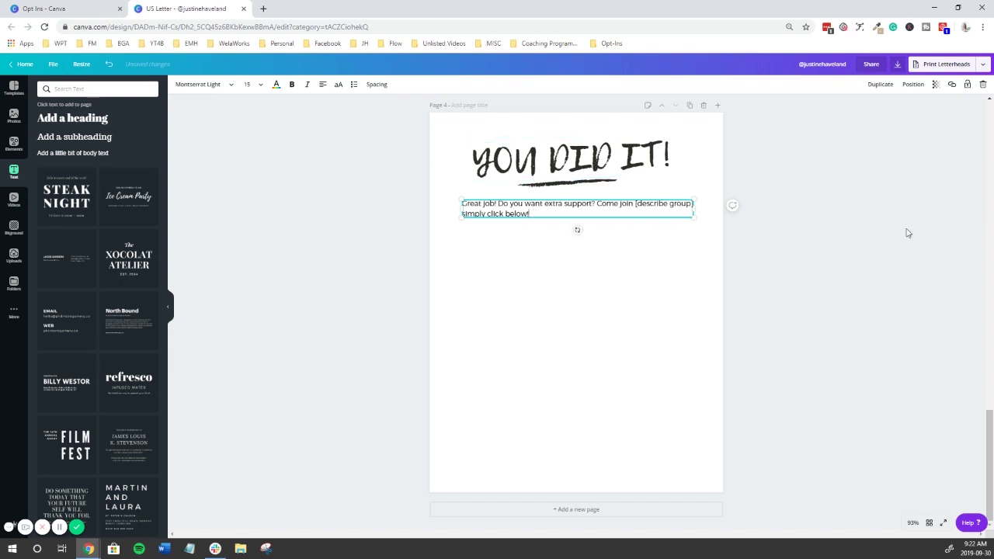
left_click(867, 227)
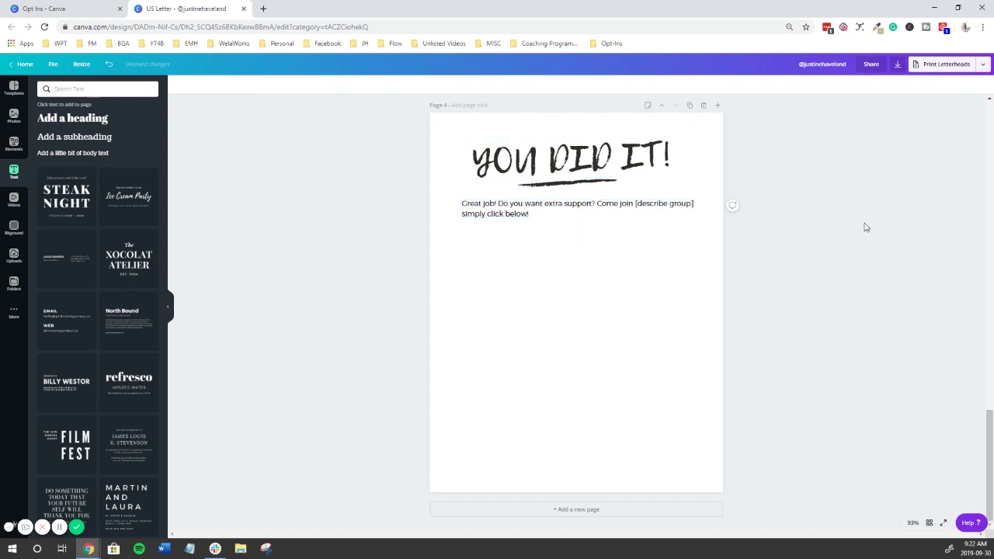
Add a grey-bordered square from an Elements search for 'square' and flatten it into a button below the paragraph
left_click(13, 146)
scroll(79, 281, "down", 3)
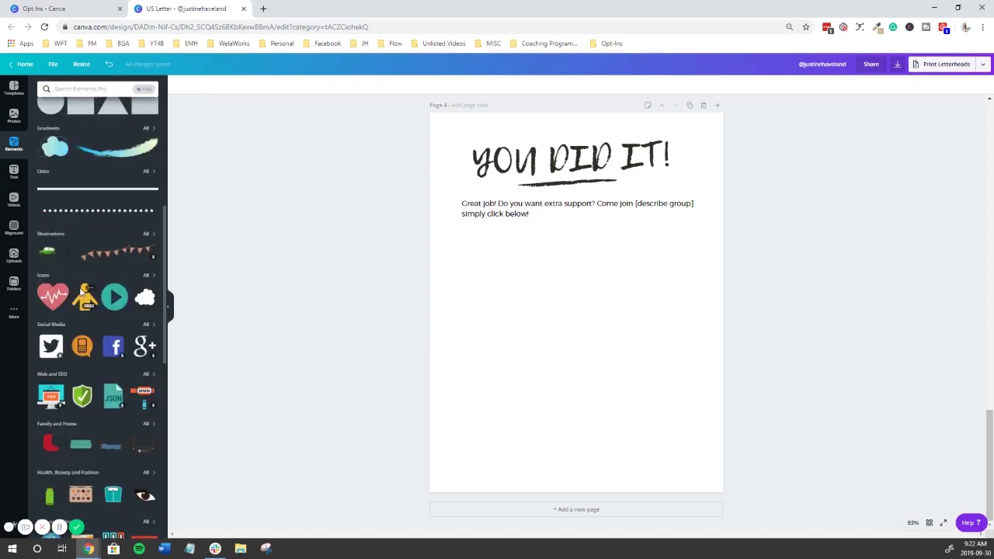
scroll(80, 291, "down", 4)
scroll(82, 275, "up", 8)
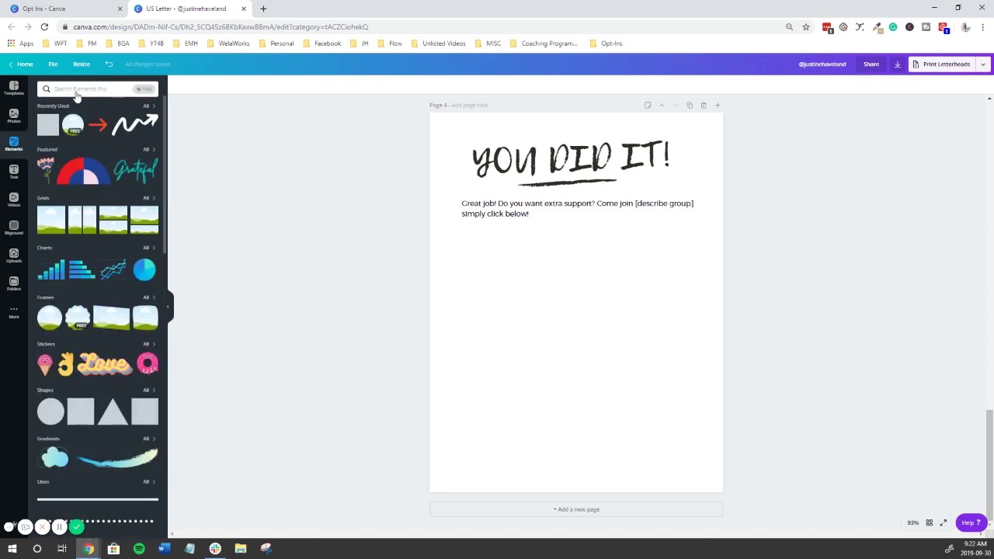
left_click(77, 90)
type("sq")
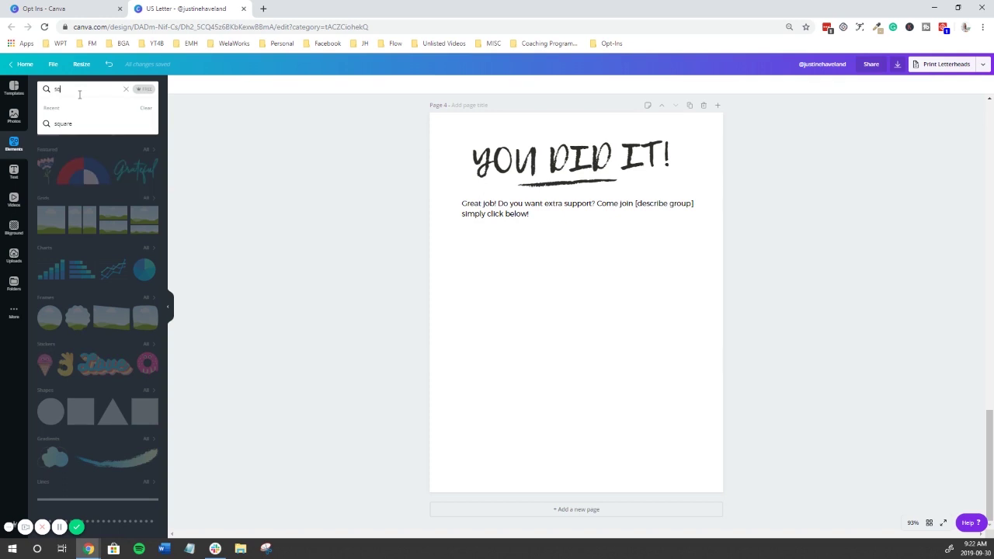
type("uare")
key("Return")
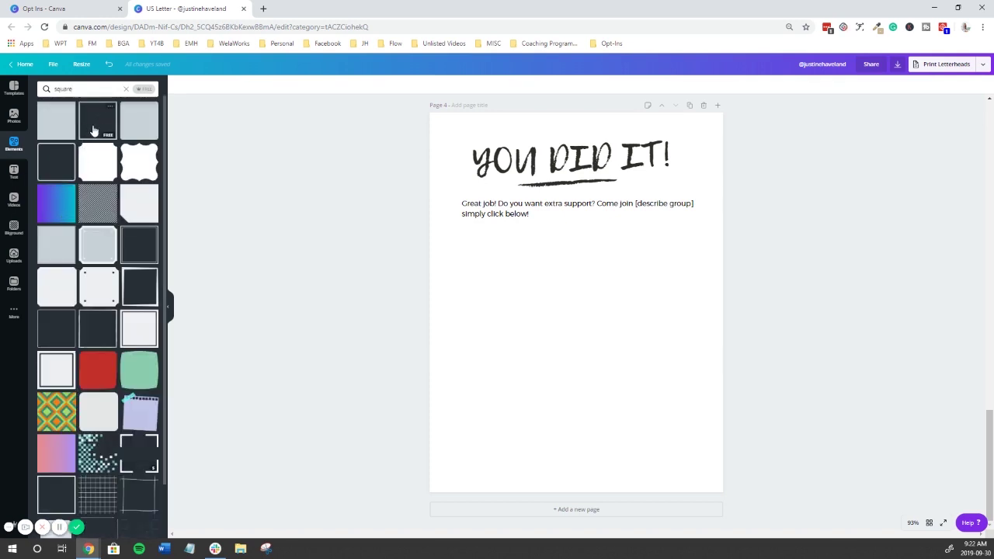
left_click(93, 130)
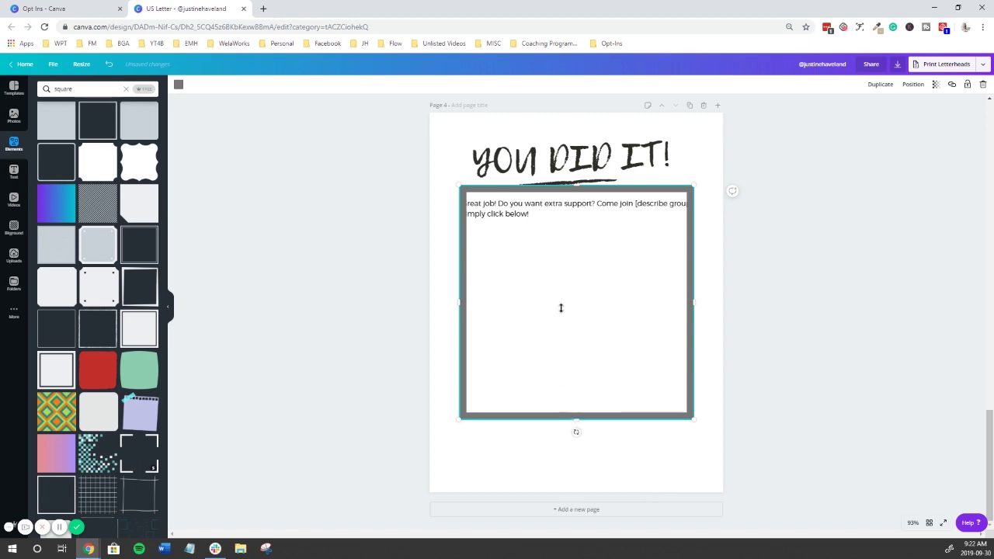
left_click_drag(561, 307, 595, 262)
left_click_drag(698, 255, 622, 258)
left_click_drag(542, 278, 598, 255)
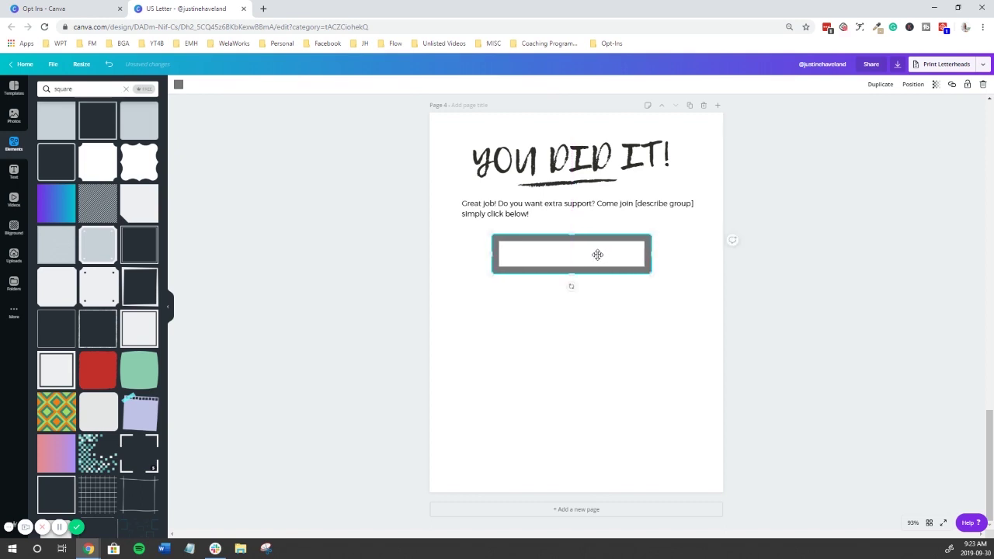
Add a JOIN HERE! heading in Montserrat Light and move it into the grey frame
left_click(14, 171)
left_click(70, 118)
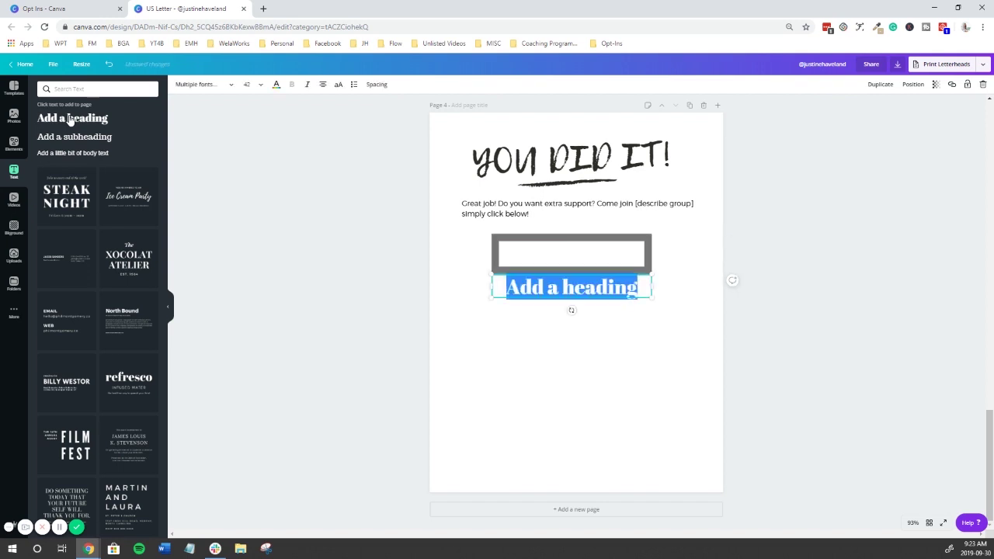
type("JOIN HERE!")
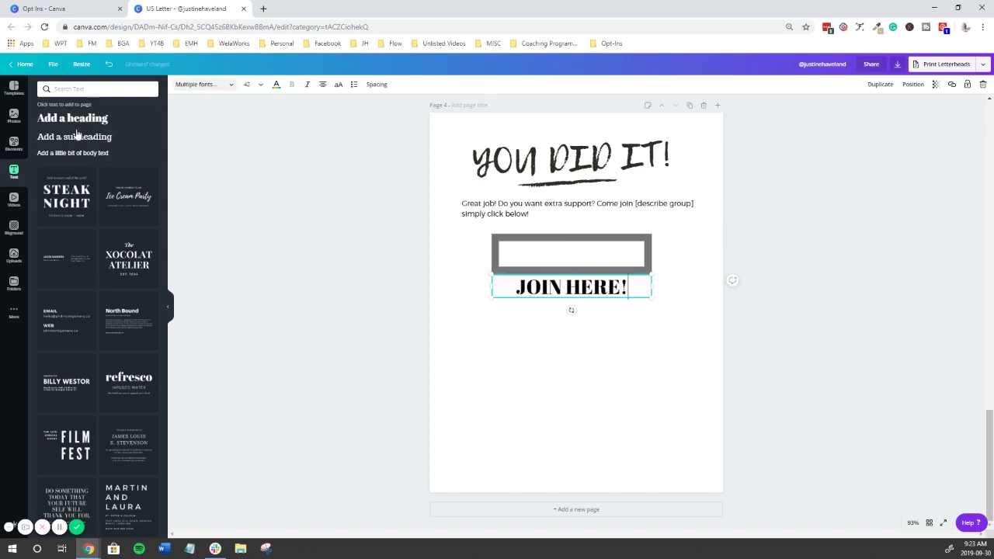
left_click(201, 85)
left_click(70, 181)
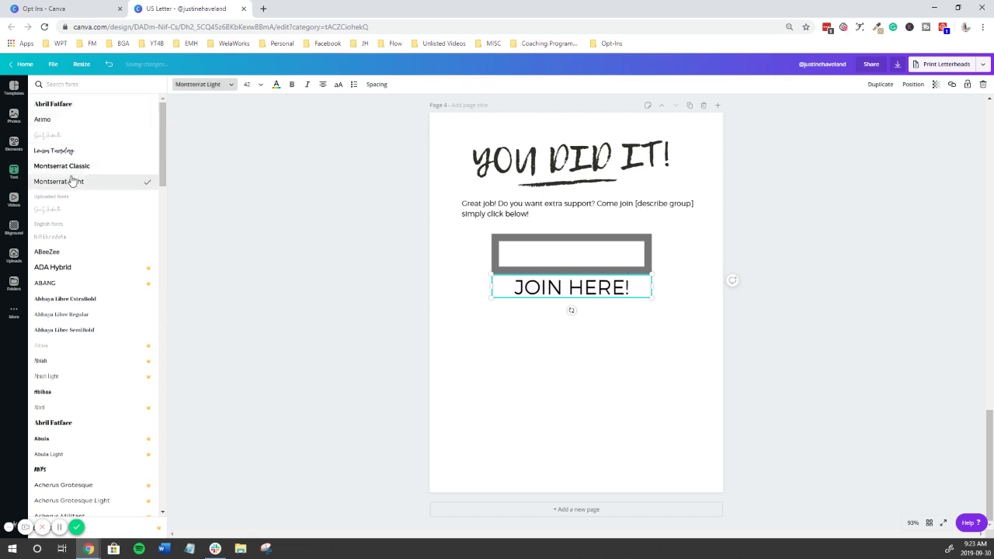
left_click(402, 261)
left_click_drag(583, 285, 583, 256)
left_click(480, 251)
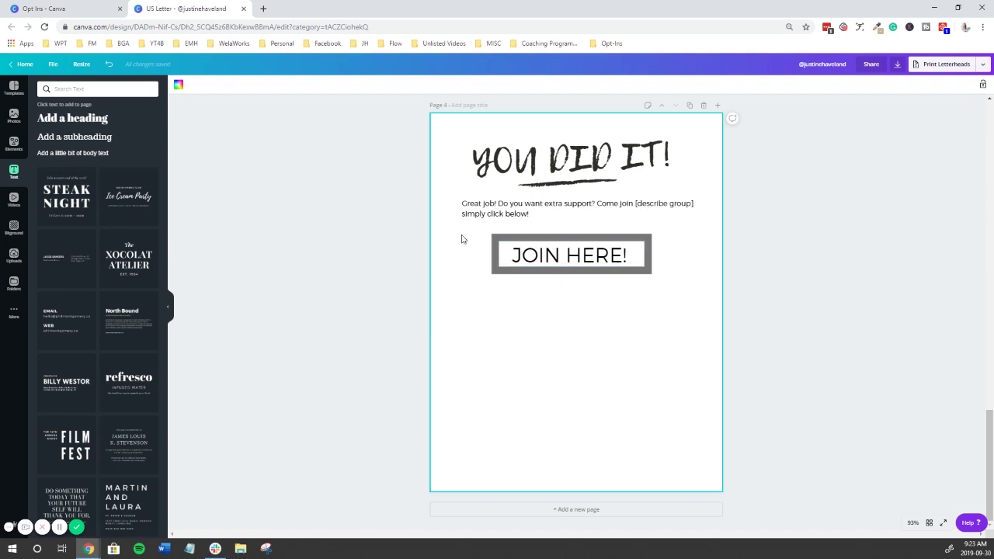
left_click(568, 242)
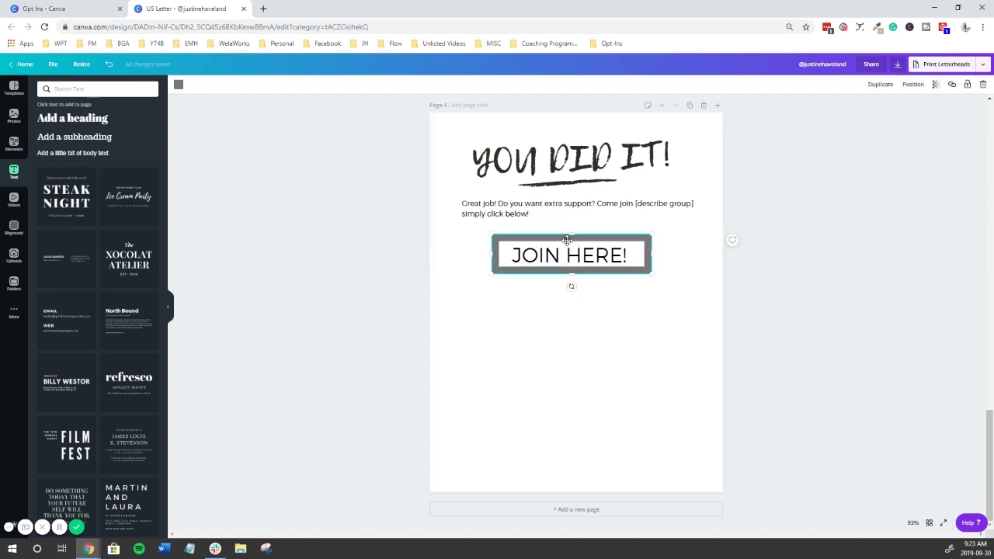
left_click(952, 83)
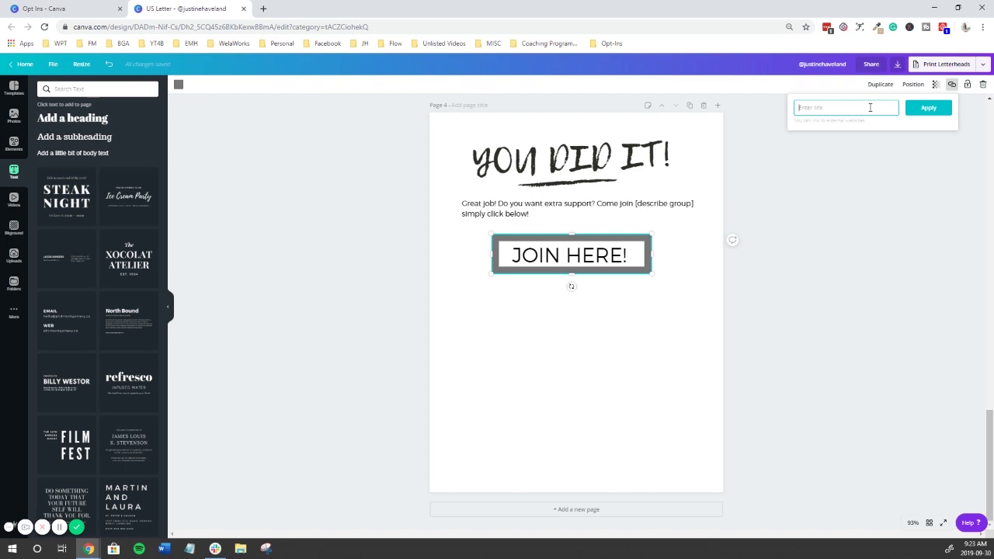
type("www.facebook.com/justinehaveland")
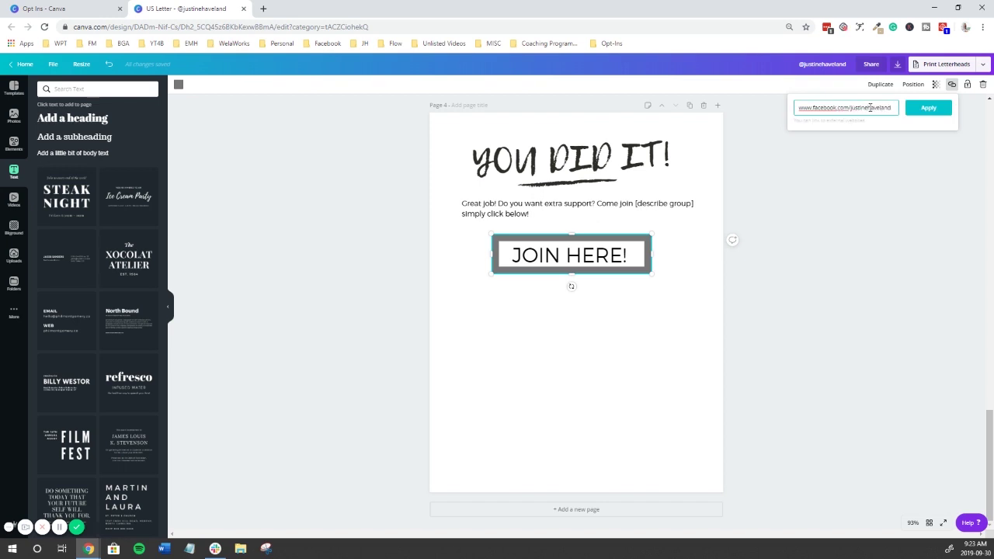
left_click(926, 110)
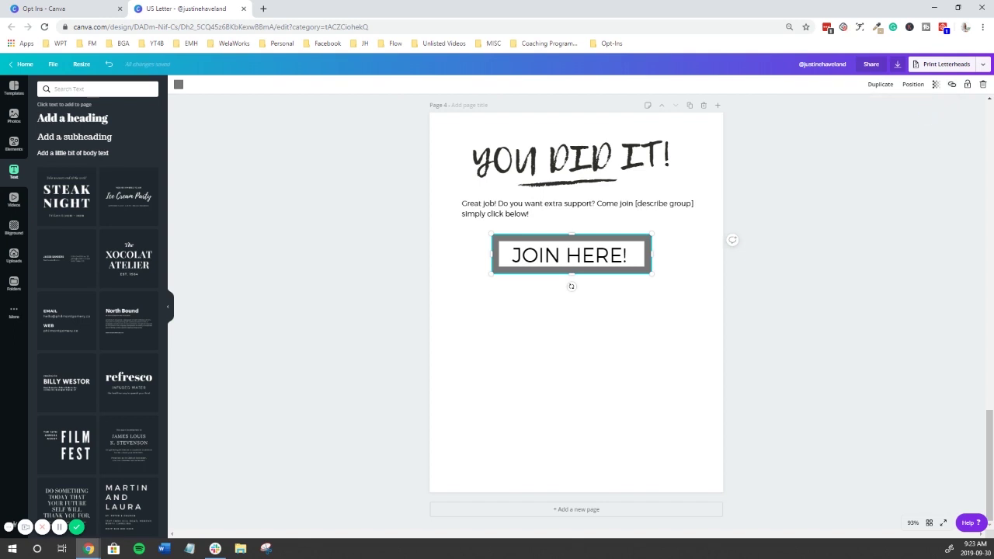
Download all four pages as a PDF Standard file
scroll(901, 256, "up", 4)
scroll(901, 255, "down", 3)
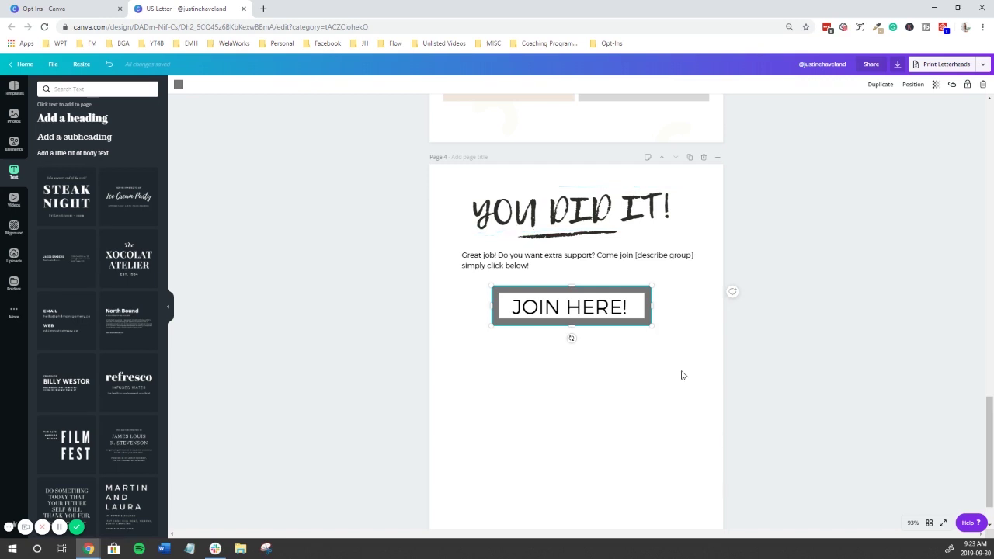
scroll(575, 375, "down", 2)
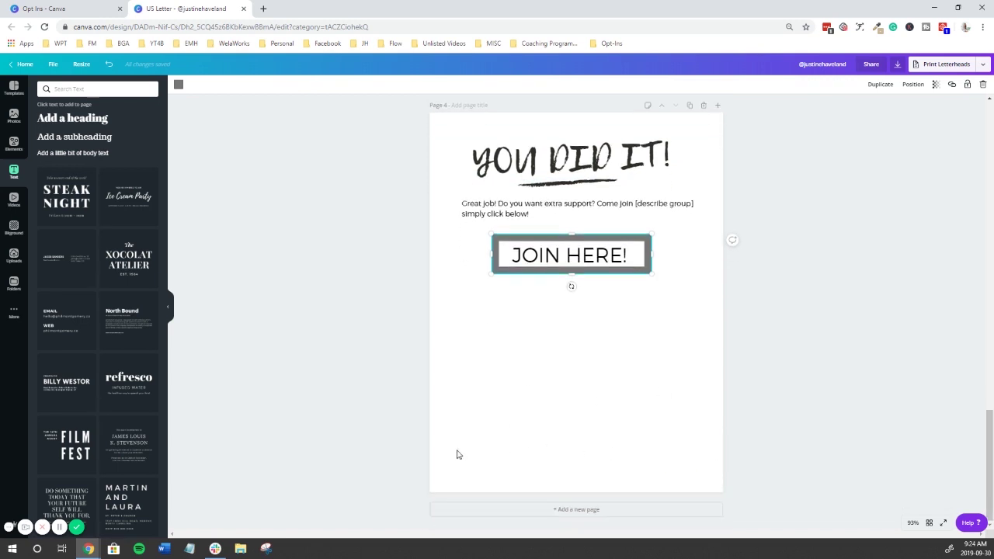
scroll(600, 399, "up", 2)
left_click(595, 416)
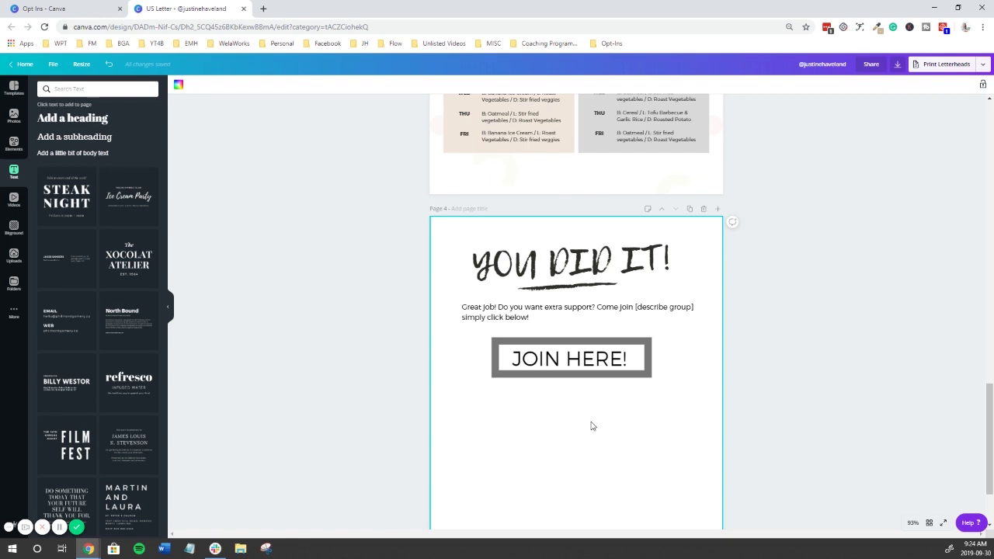
scroll(591, 426, "down", 2)
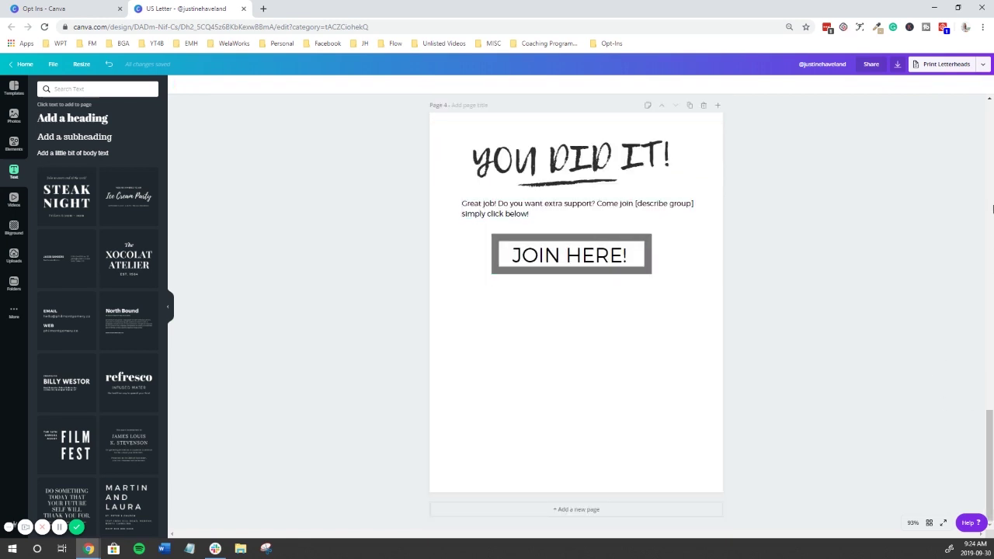
left_click(897, 65)
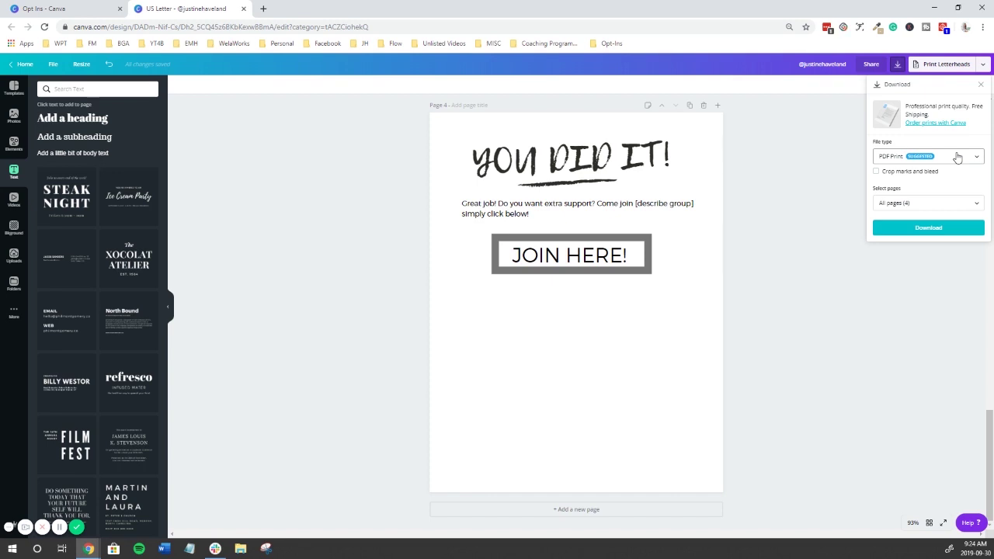
left_click(958, 158)
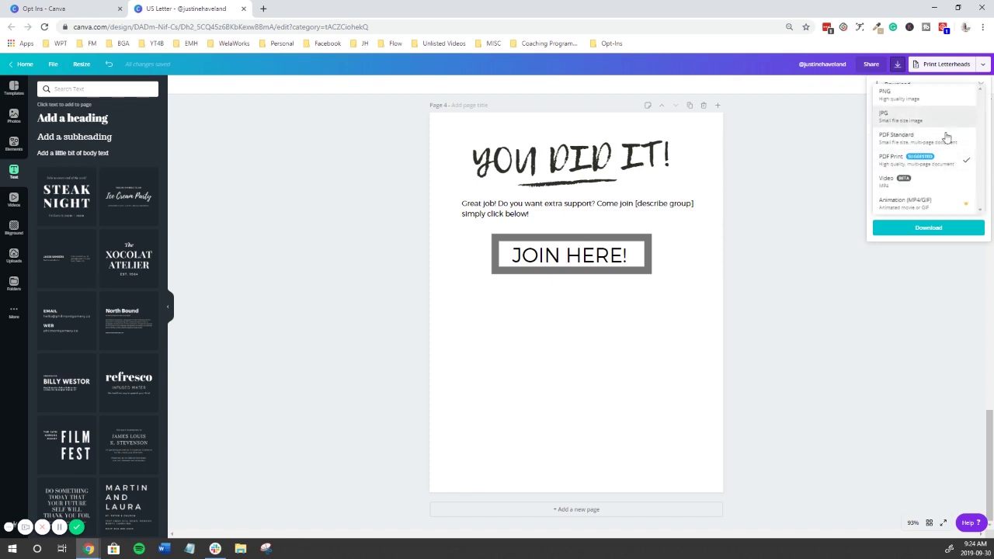
left_click(944, 138)
left_click(933, 211)
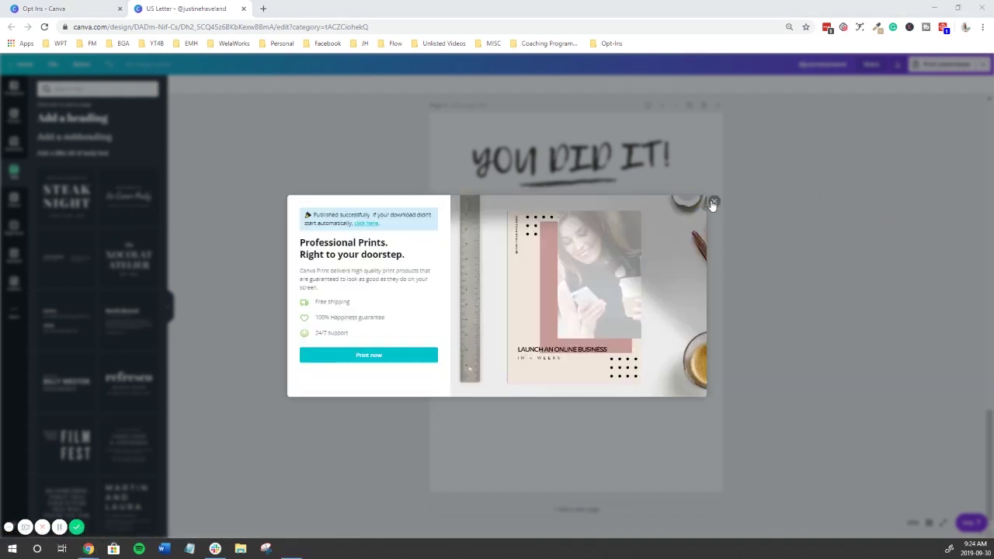
Dock Acrobat on the right half and test the JOIN HERE! link on page 4
left_click(714, 201)
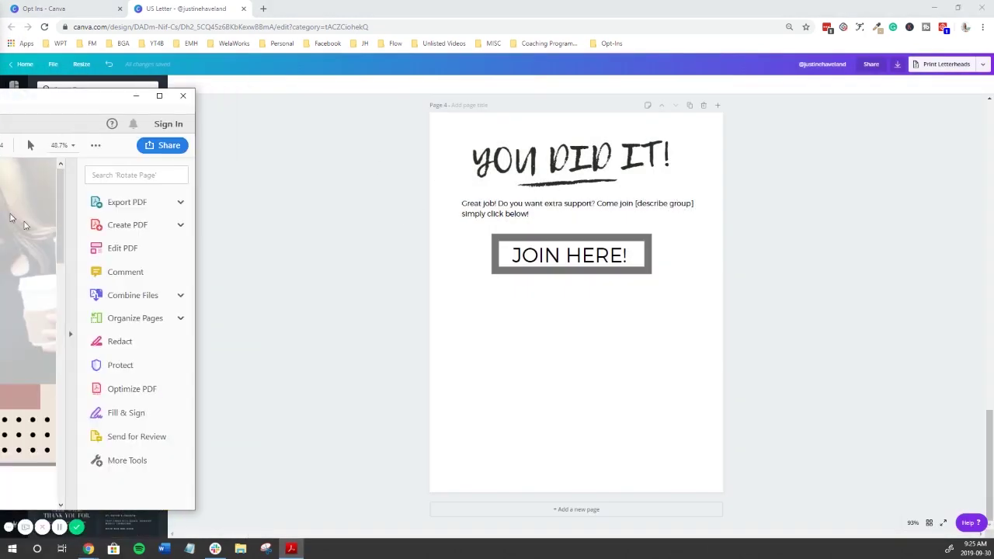
left_click_drag(86, 96, 990, 85)
left_click_drag(485, 268, 476, 268)
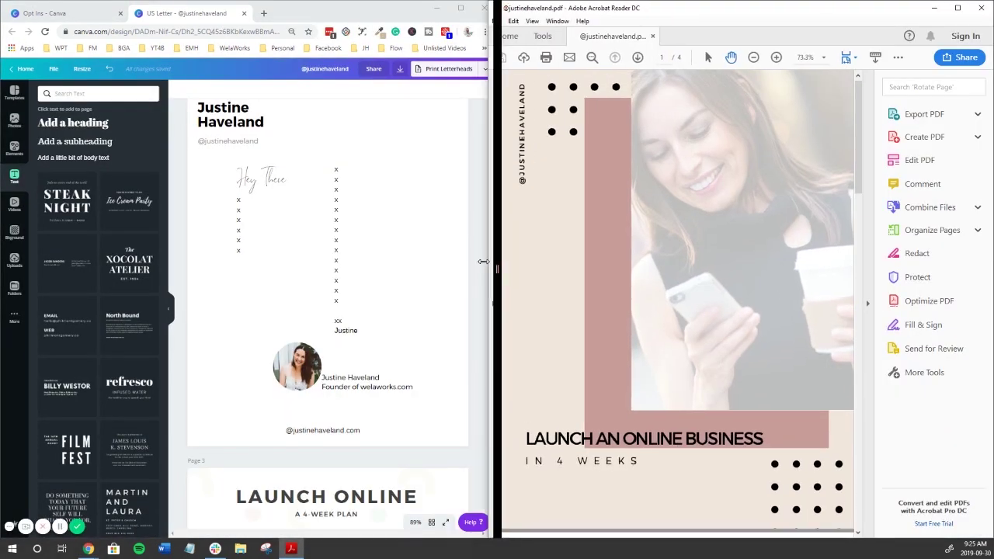
scroll(471, 145, "up", 10)
scroll(472, 145, "up", 1)
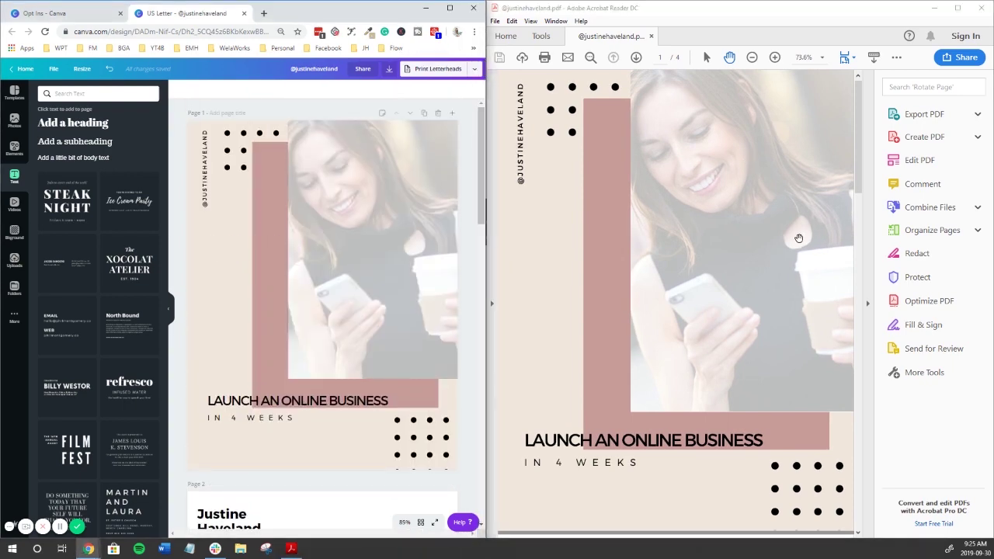
scroll(755, 180, "down", 15)
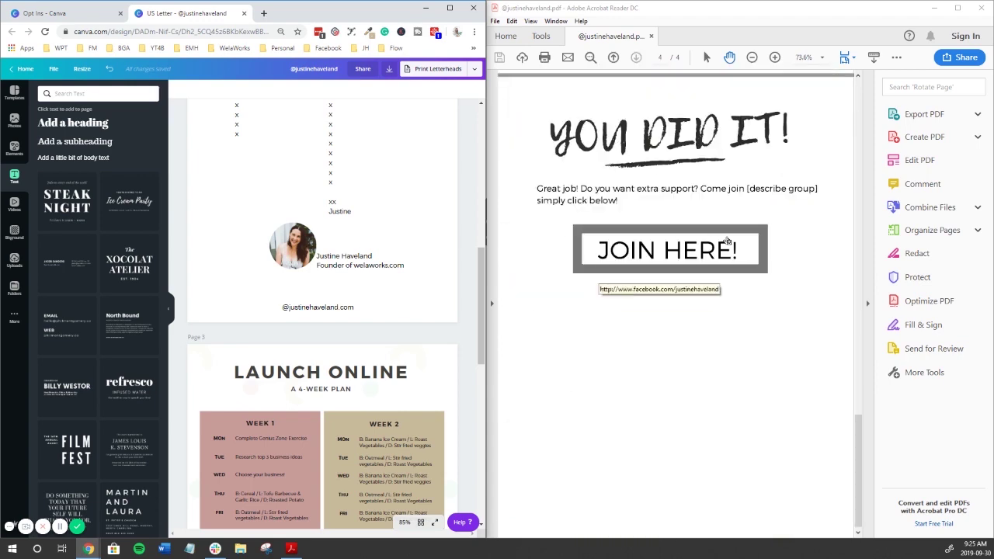
left_click(726, 240)
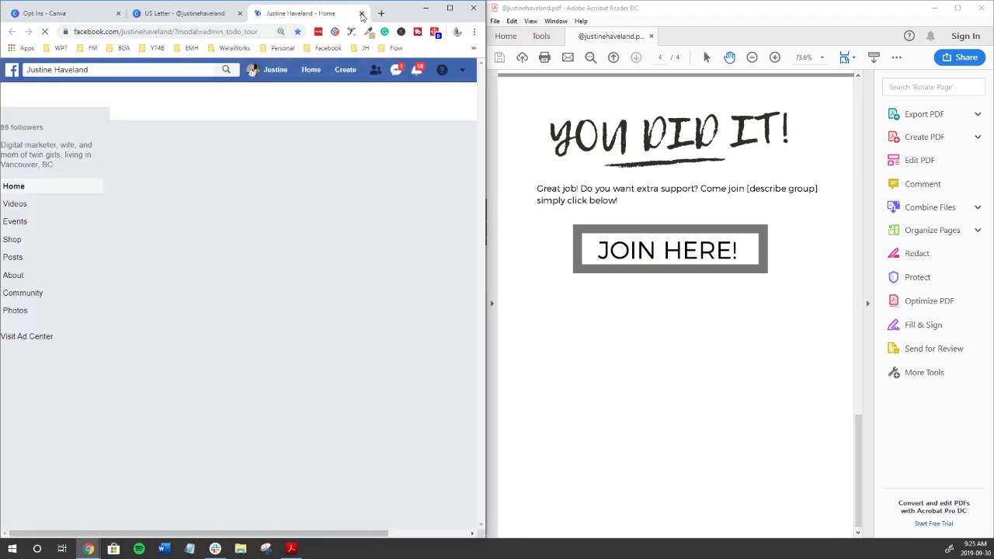
Close the Facebook tab and reopen Canva's download options, showing PDF Print for all 4 pages
left_click(361, 14)
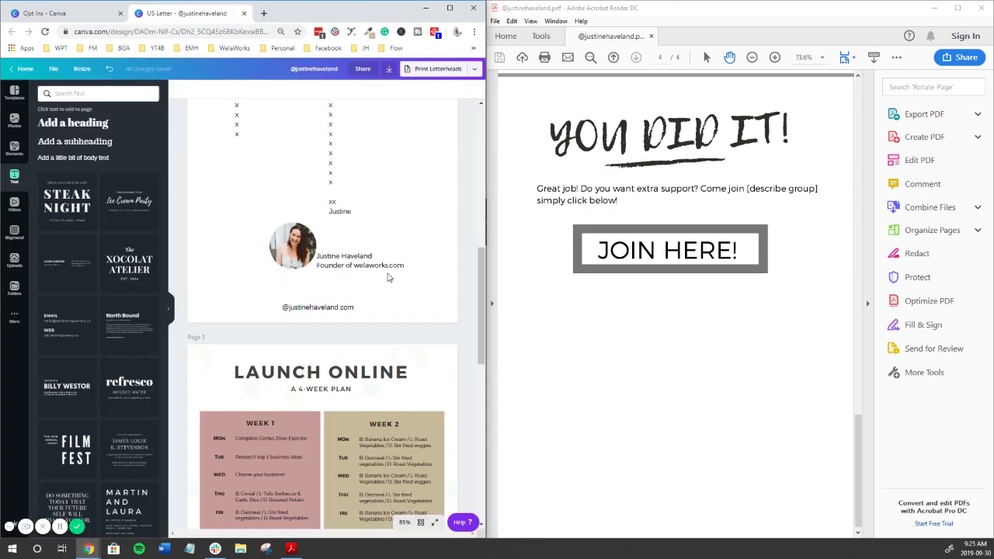
scroll(334, 249, "down", 10)
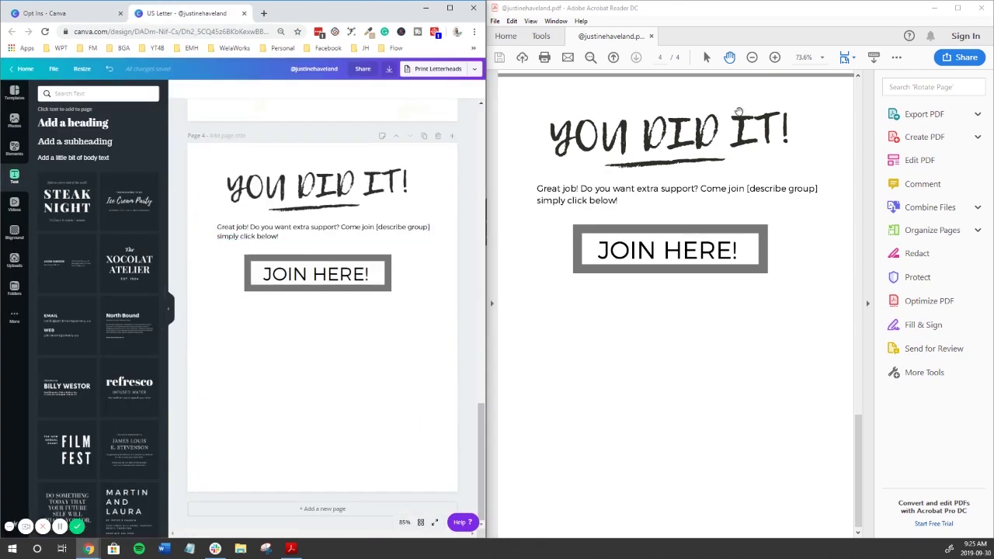
left_click(389, 69)
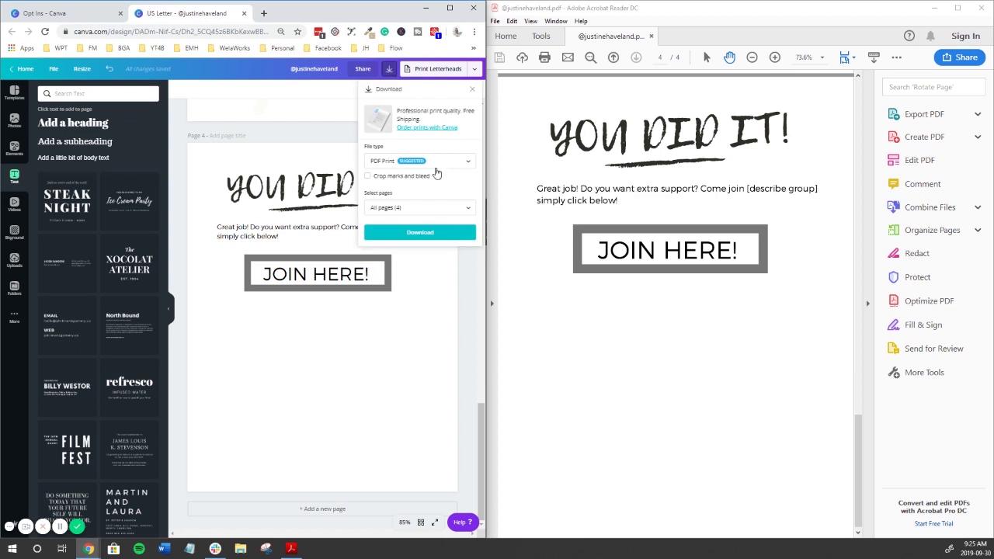